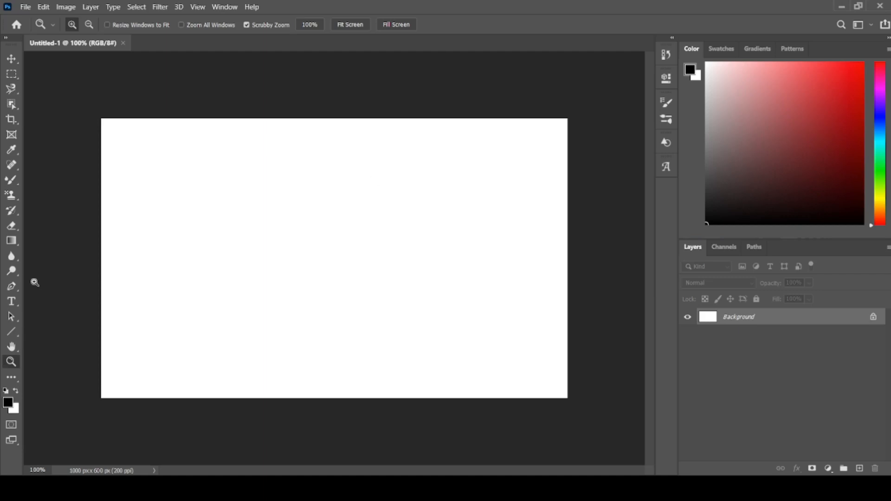
- Choose the Pen tool in Shape mode and set the foreground color to dark brown, hex 1c0c0c
click(13, 288)
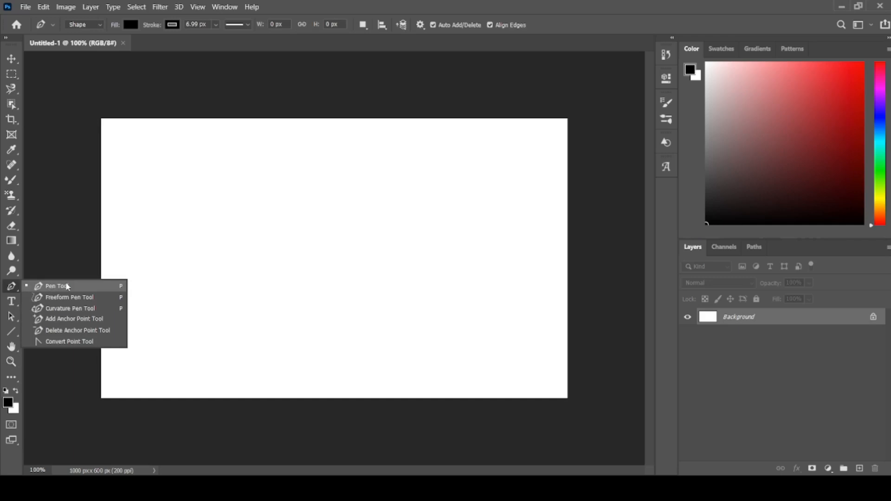
click(67, 287)
click(8, 403)
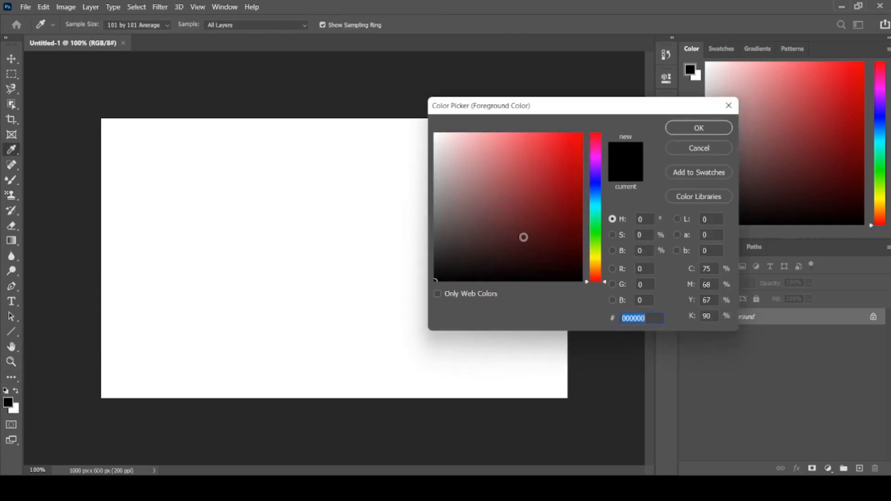
click(518, 265)
click(696, 127)
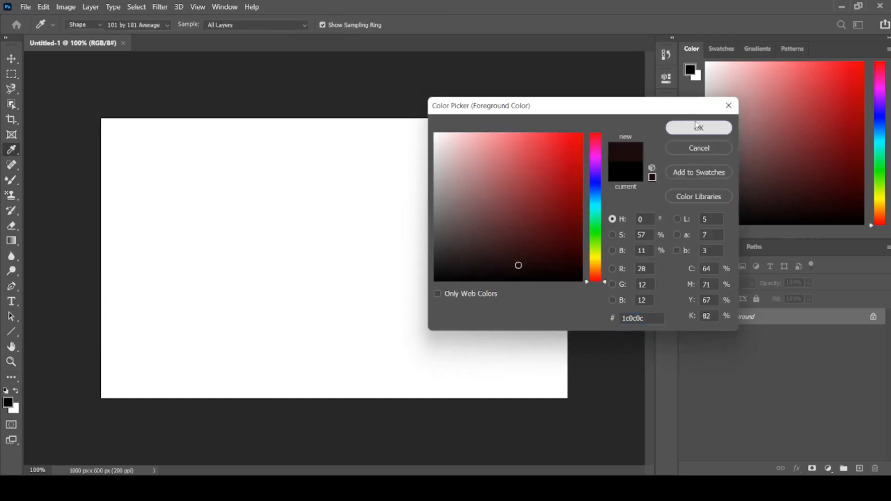
- Draw a dark four-point panel about 564 × 710 px over the canvas's left half with a slanted right edge, and deselect it
click(335, 86)
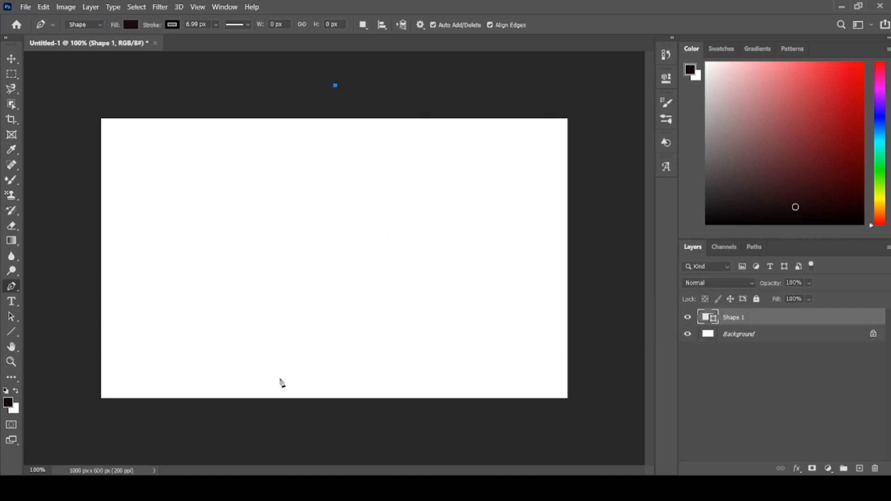
click(270, 416)
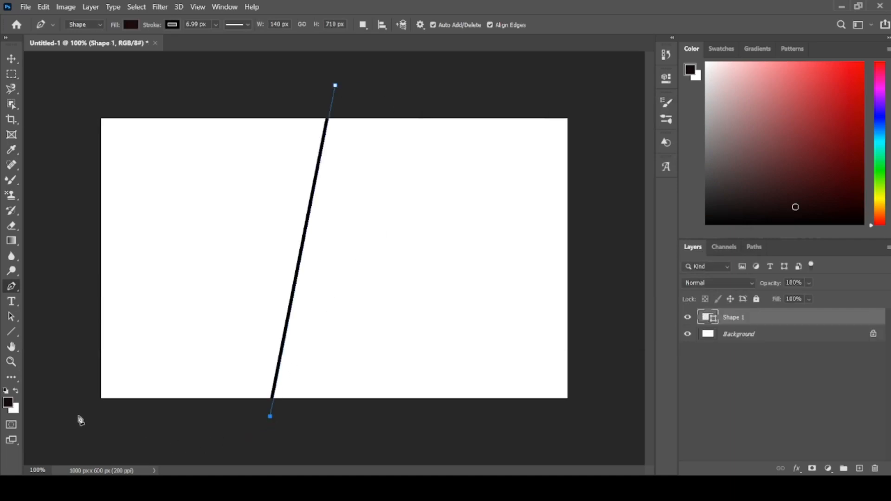
click(79, 415)
click(72, 90)
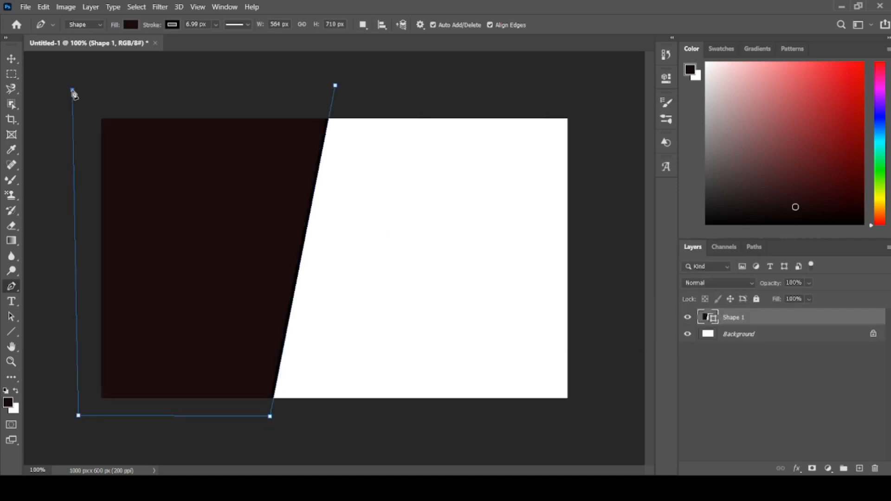
click(13, 59)
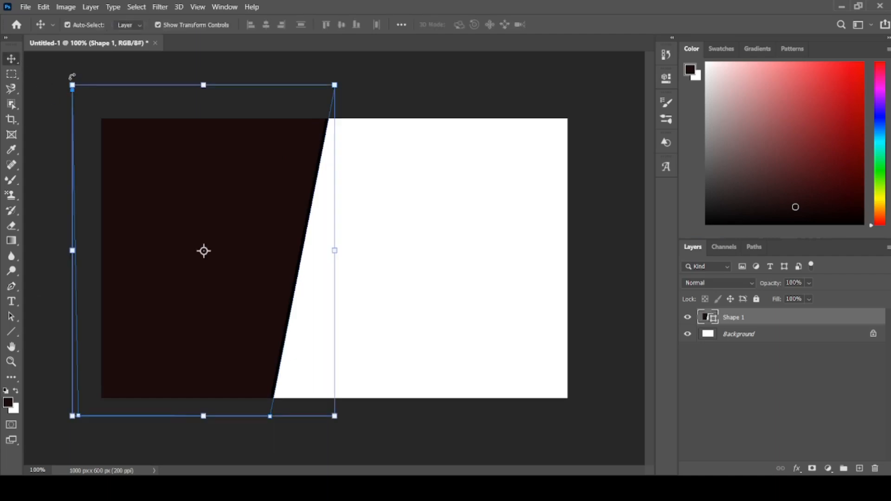
click(107, 65)
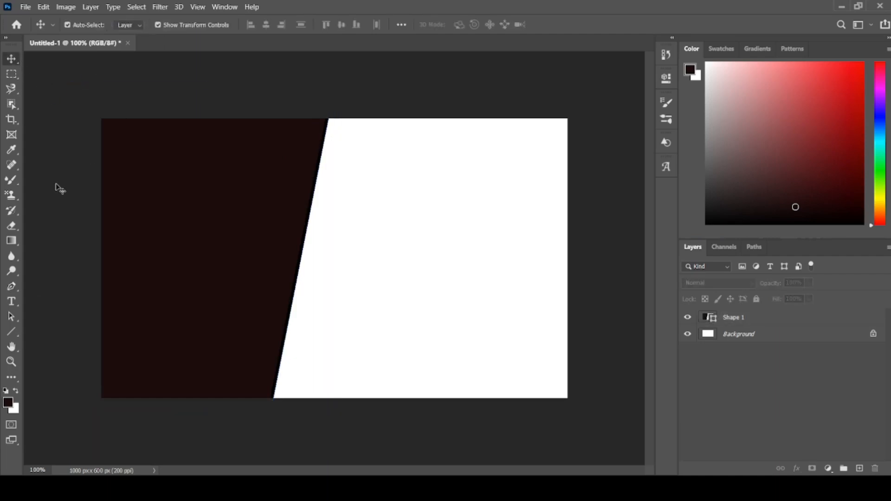
- Choose the Pen tool again and set the foreground color to a bright magenta
click(12, 286)
click(64, 290)
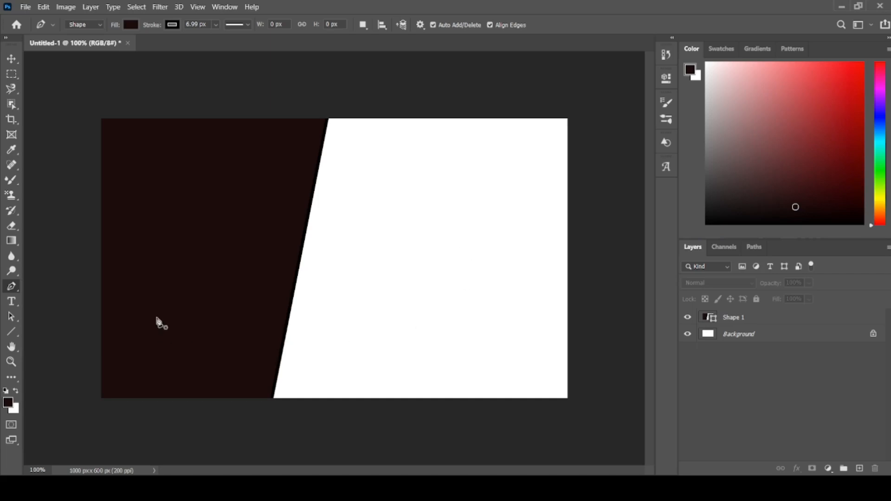
click(11, 409)
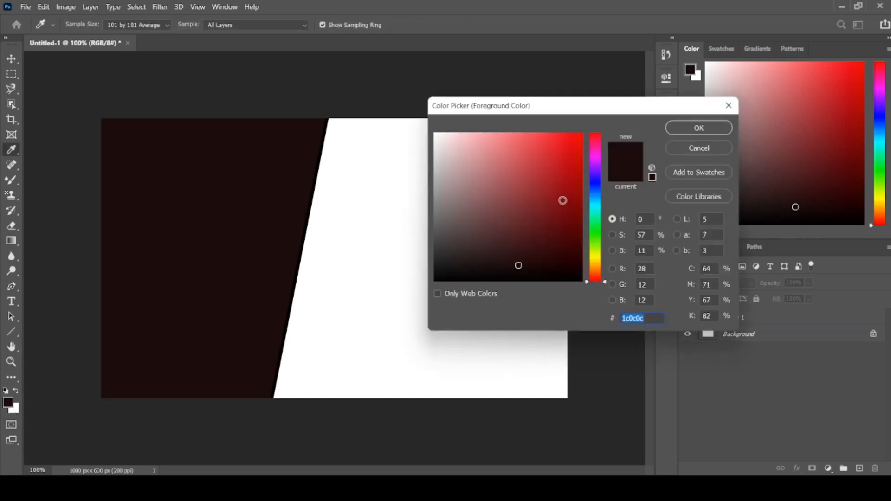
click(596, 159)
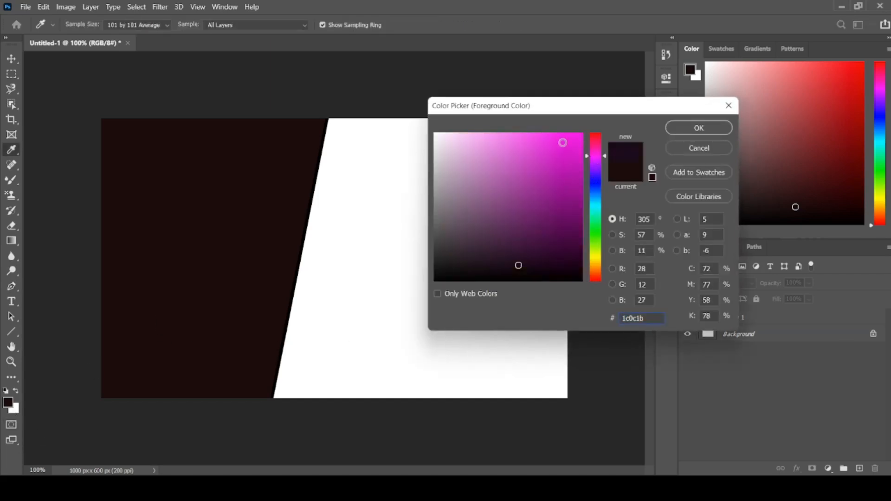
click(562, 143)
click(693, 129)
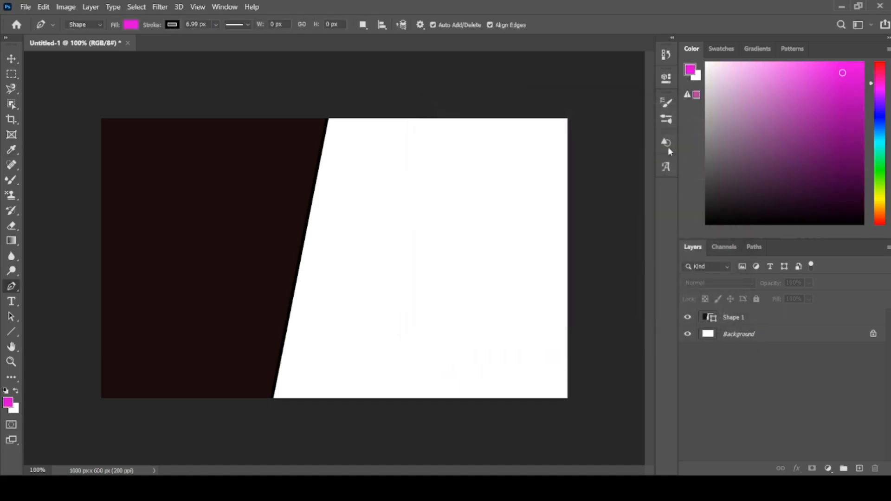
- Draw a magenta triangle about 166 × 700 px along the canvas's left edge, its slant parallel to the dark panel's, and deselect it
click(153, 102)
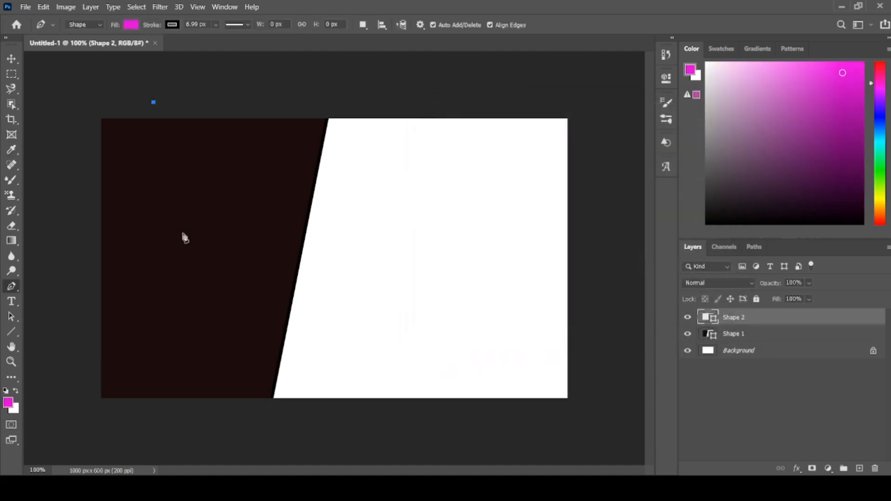
click(96, 412)
click(76, 86)
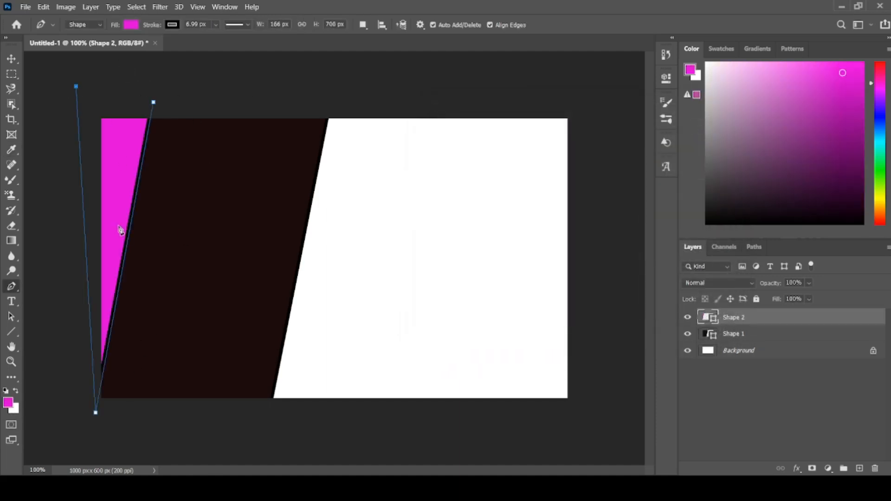
click(15, 54)
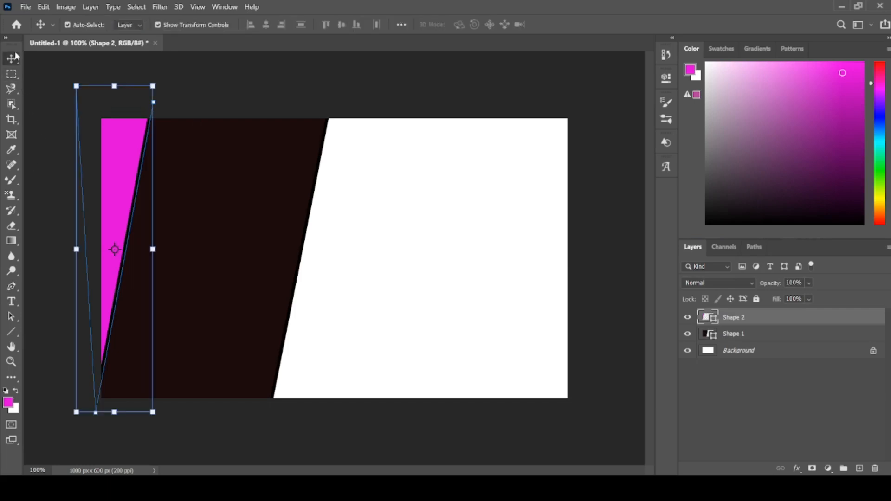
click(44, 143)
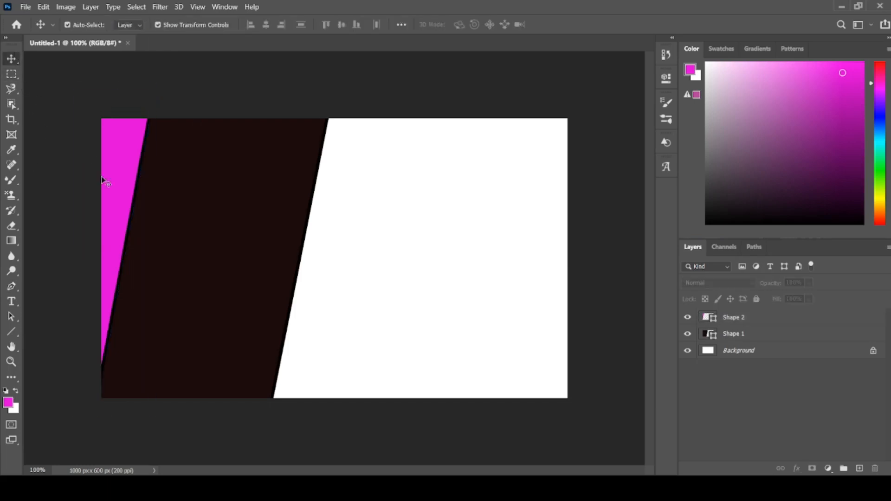
- Set the Pen shape's fill color to red, hex ec1236, and place its first anchor point just below the canvas's lower-left corner area
click(12, 286)
click(77, 290)
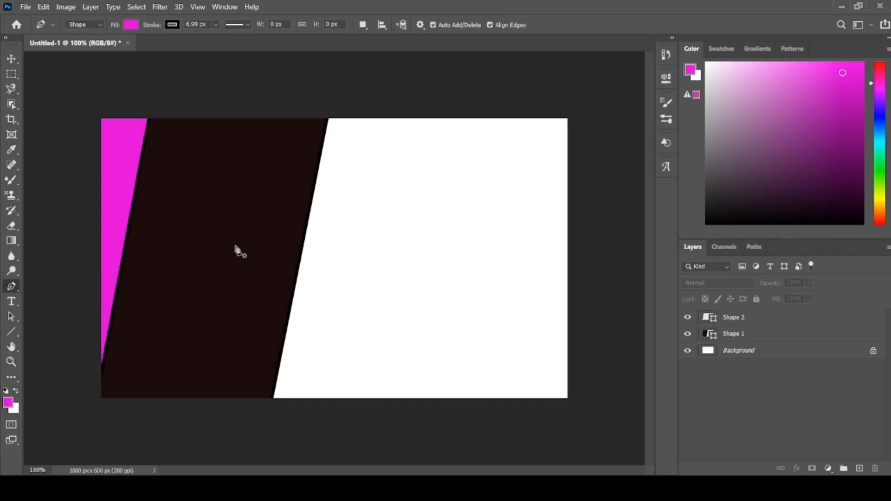
click(8, 403)
click(598, 138)
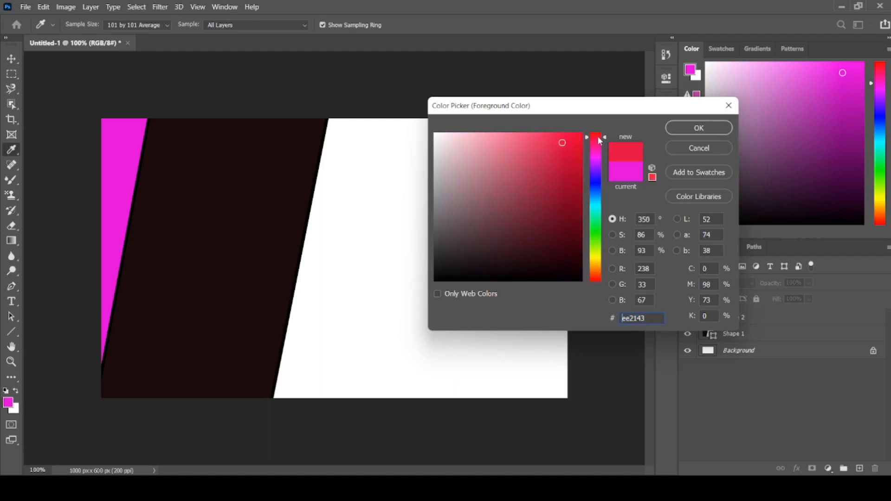
click(571, 144)
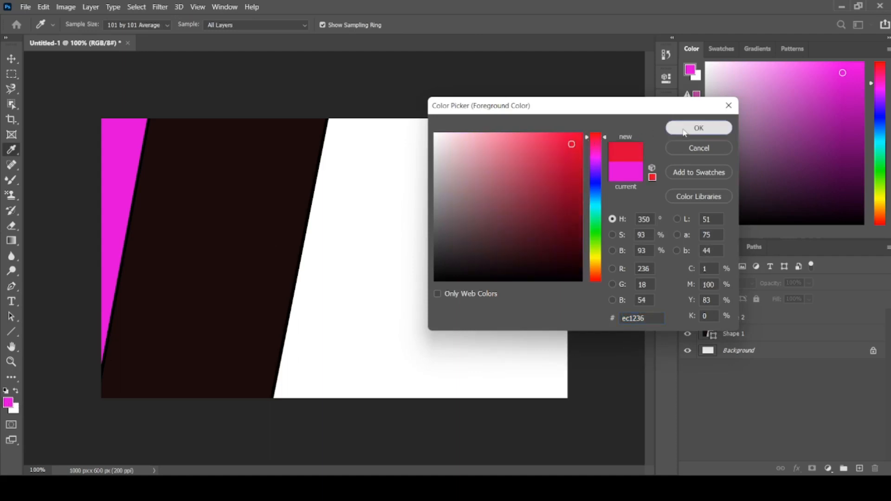
click(682, 128)
click(133, 408)
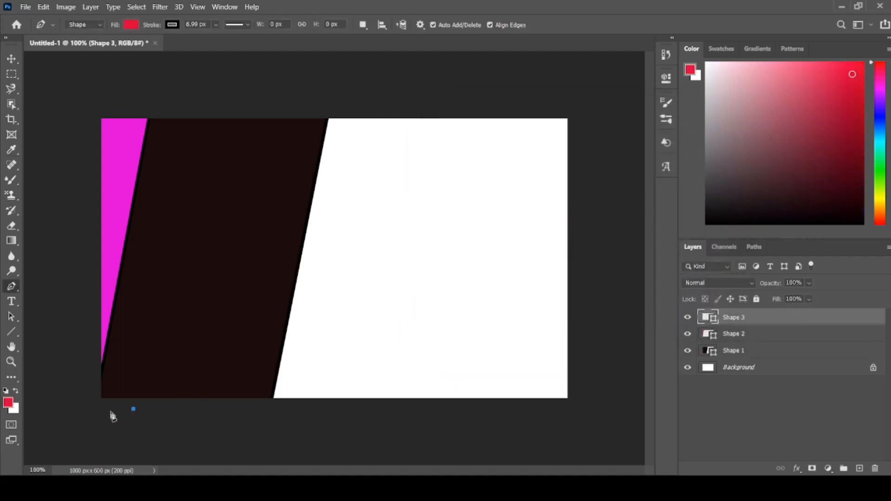
mouse_move(91, 411)
mouse_down()
mouse_move(99, 315)
mouse_move(92, 414)
mouse_up()
click(87, 332)
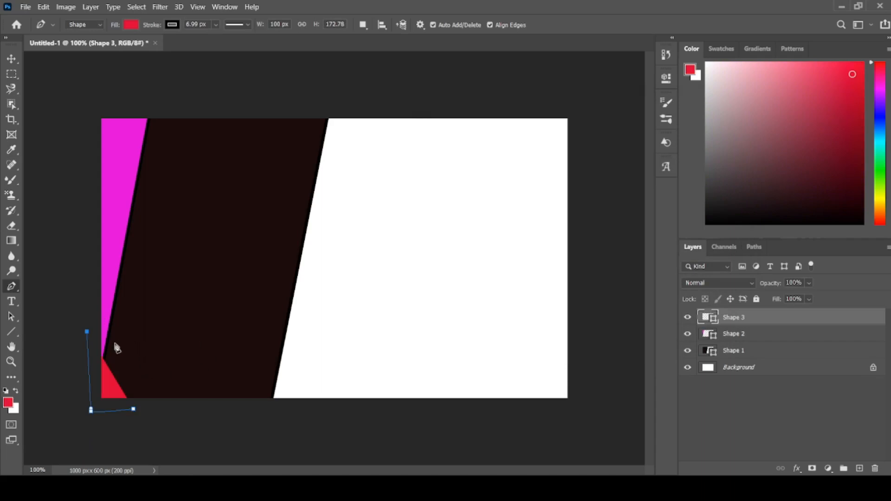
key(ctrl+z)
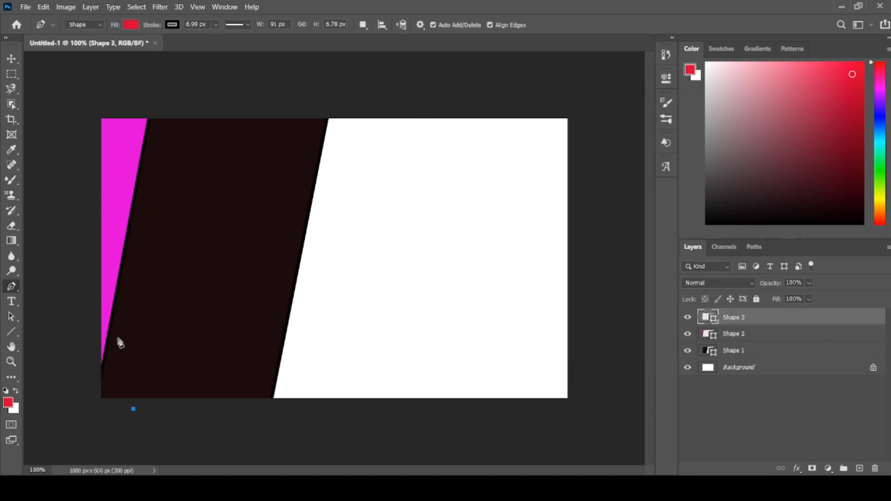
- Complete the red shape, about 92 × 238 px, as a triangle across the canvas's lower-left corner and deselect it
drag(90, 410, 91, 403)
click(95, 297)
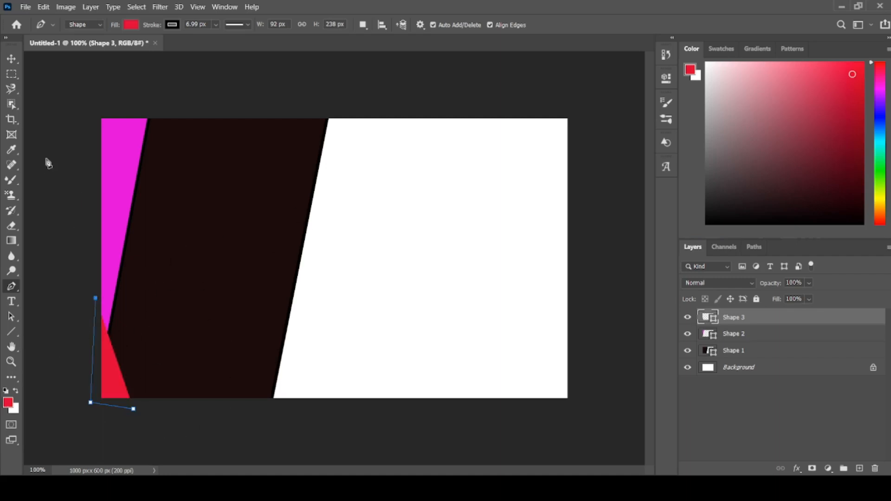
key(v)
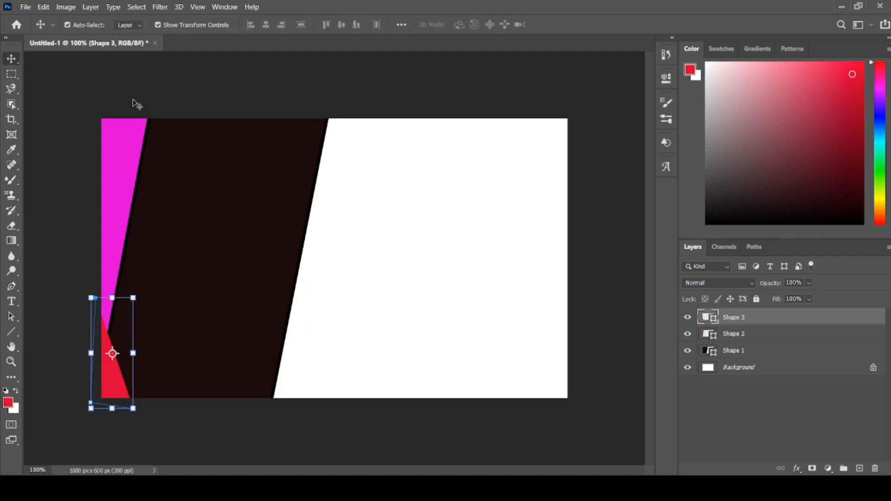
click(54, 289)
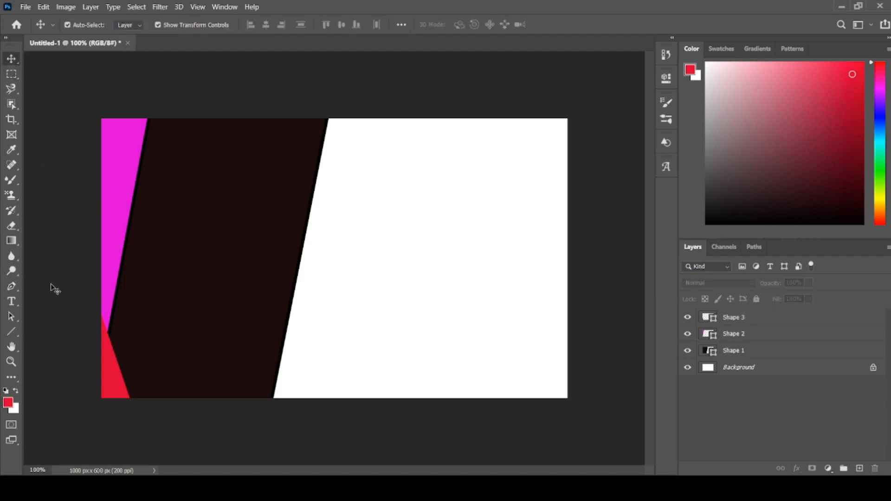
- Add a horizontal text box across the upper part of the dark panel and replace its placeholder with "Business"
click(12, 301)
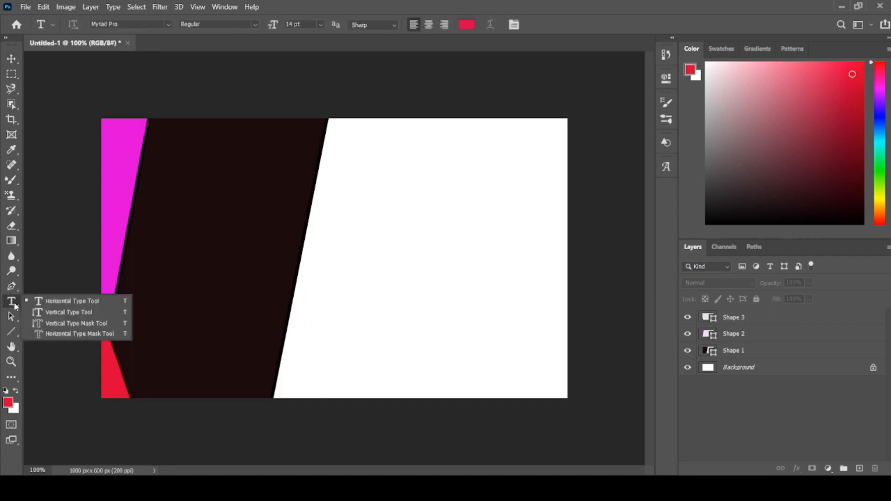
click(54, 303)
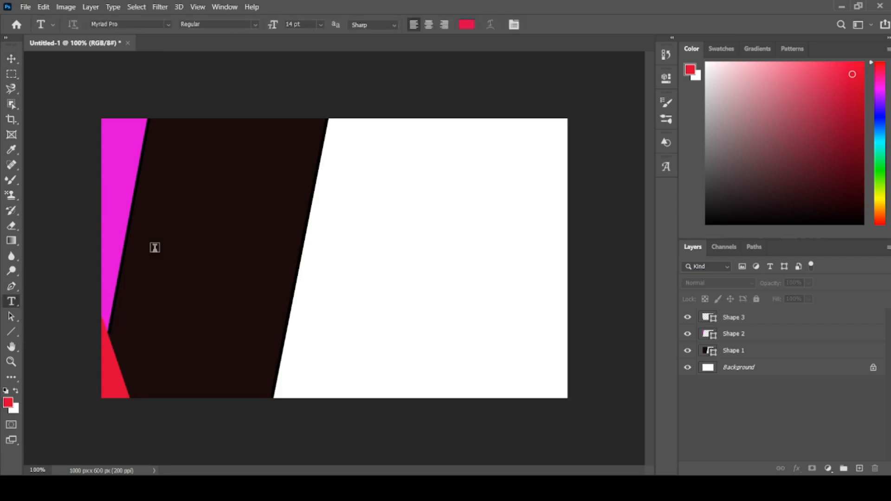
drag(155, 137, 300, 175)
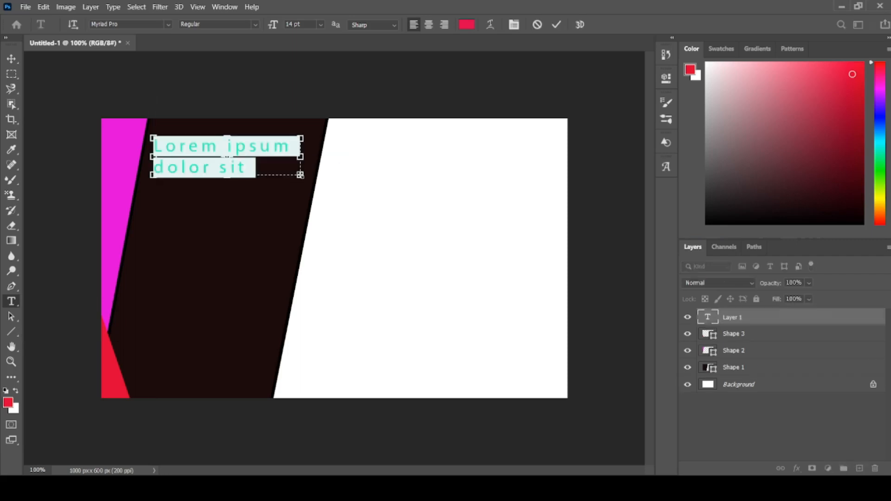
key(BackSpace)
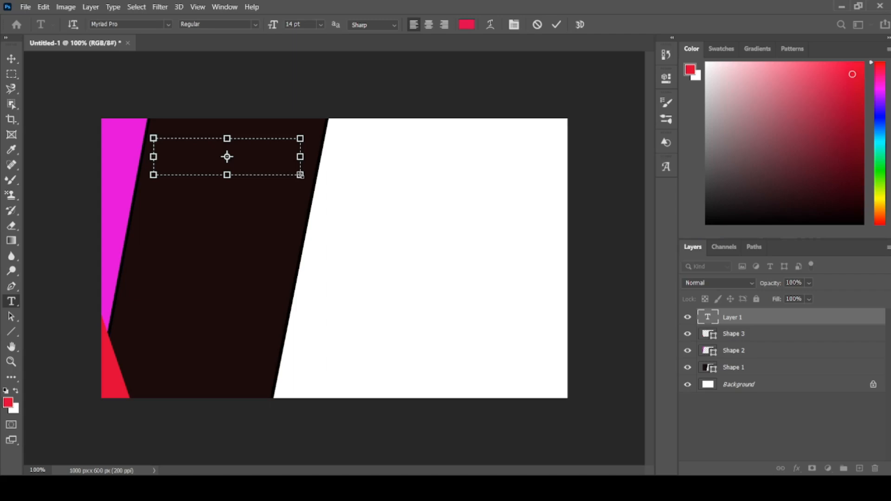
text(Business)
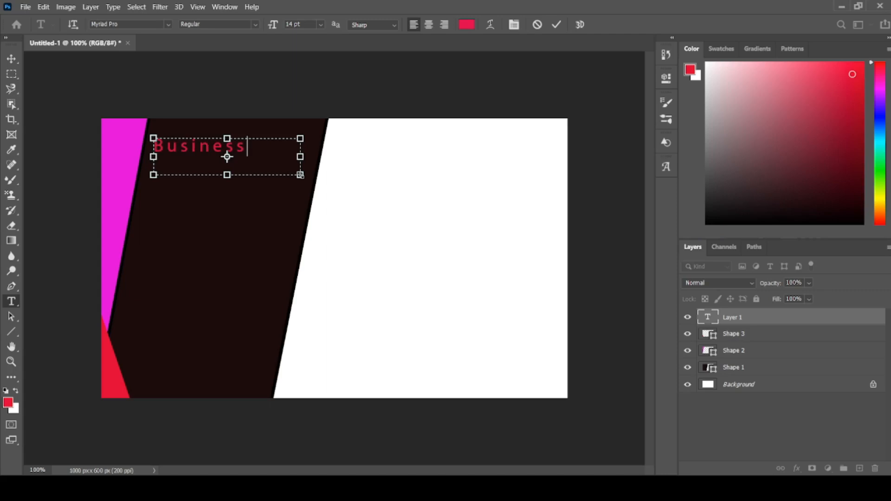
- Commit the "Business" text and scale it proportionally to about 112.65% with the Move tool's transform controls
click(12, 58)
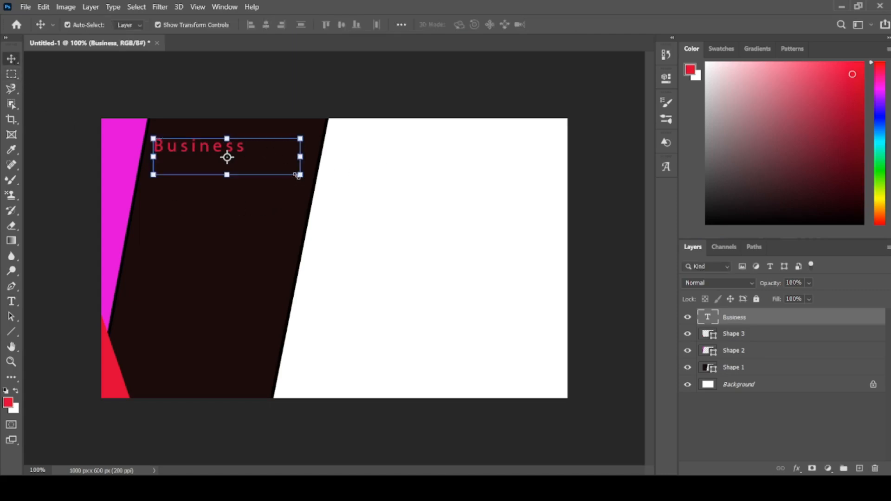
drag(299, 175, 319, 180)
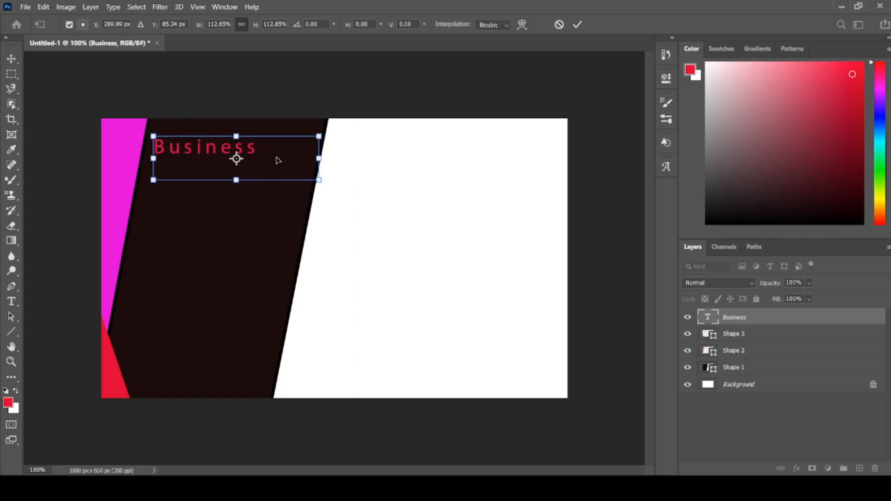
key(Return)
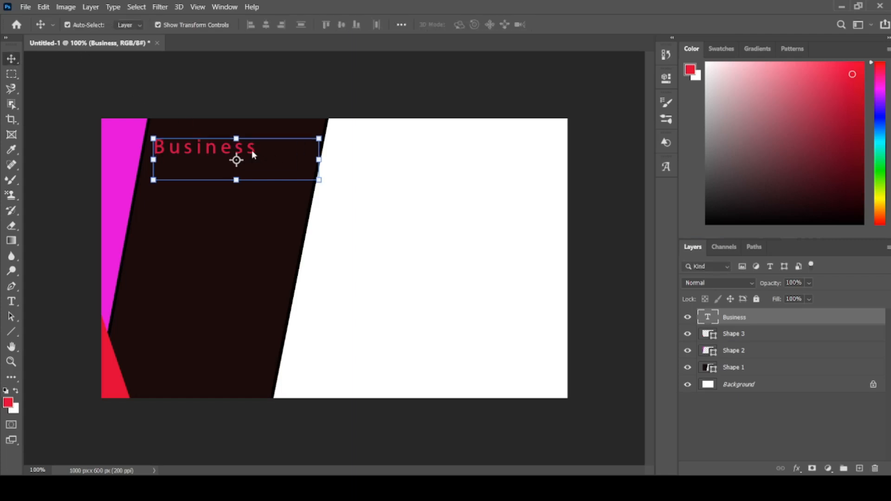
right_click(10, 58)
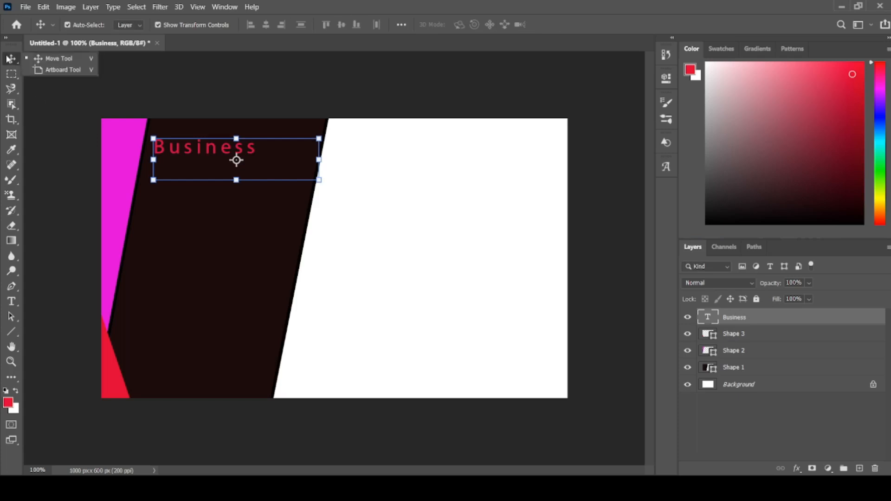
click(42, 57)
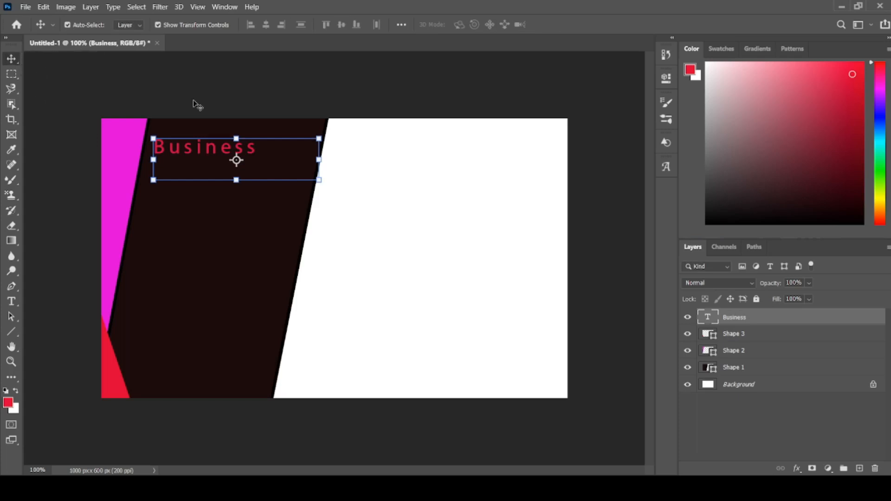
- Set the "Business" text's font size to 24 pt and shorten its text box to fit the line
double_click(213, 148)
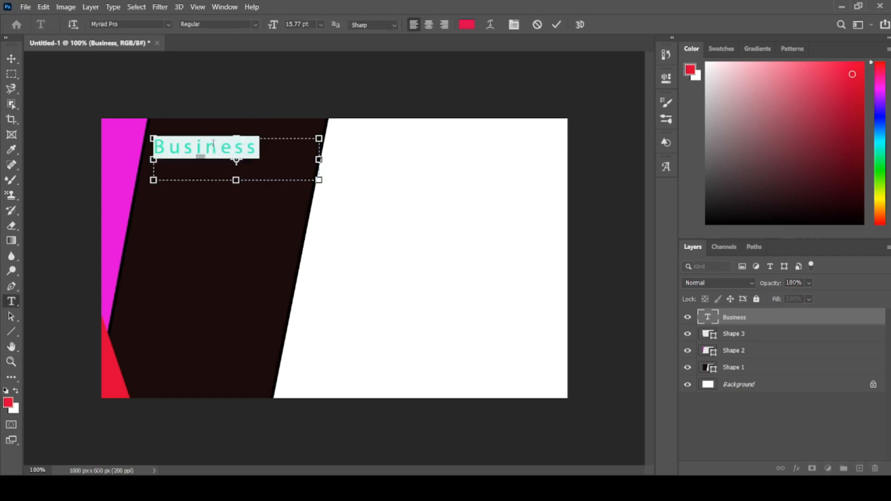
click(320, 25)
click(318, 130)
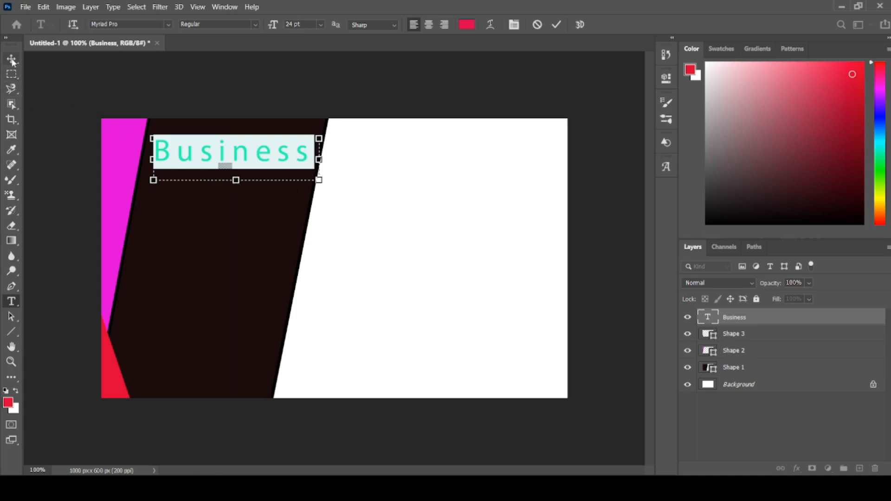
mouse_move(229, 179)
drag(235, 179, 235, 171)
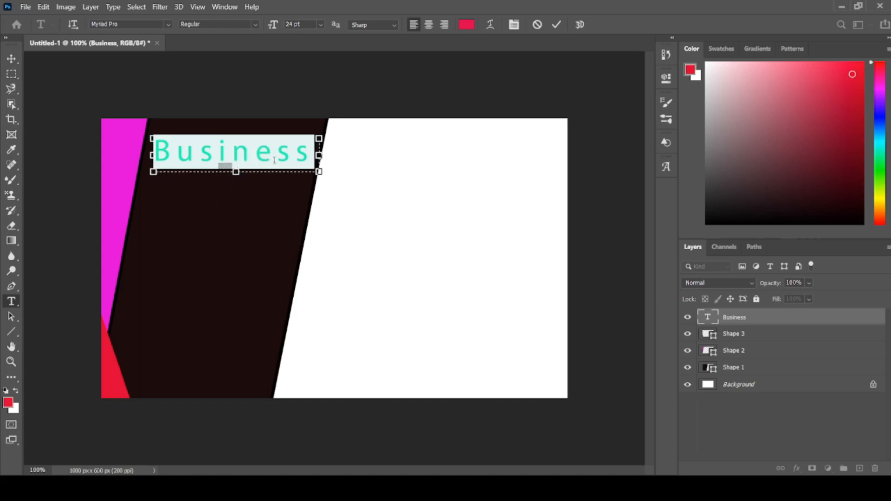
- Commit the enlarged "Business" text and move it slightly up and to the left on the dark panel
mouse_move(221, 158)
click(8, 61)
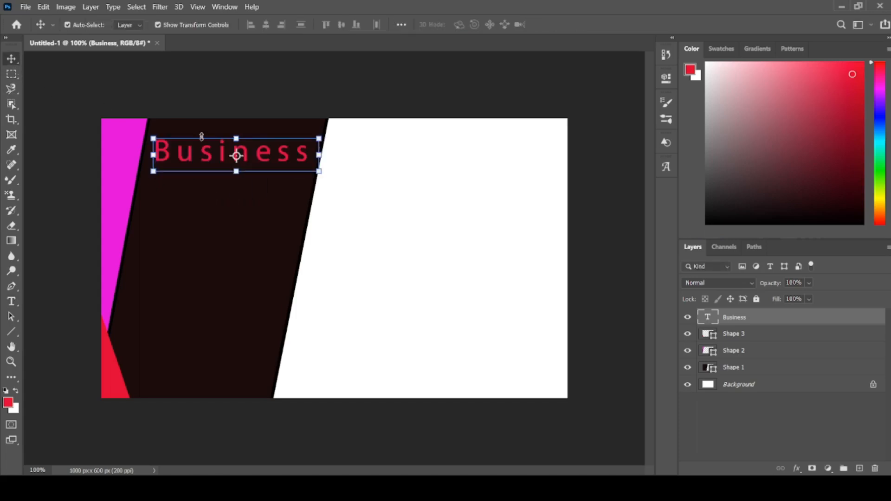
drag(211, 153, 205, 151)
- Add a horizontal text box below "Business", clear its placeholder text and set the font size to 12 pt
click(16, 304)
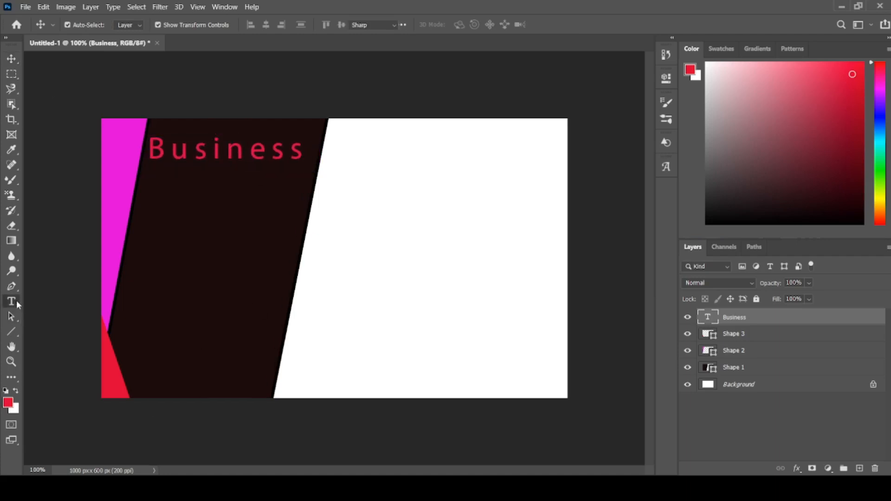
click(41, 301)
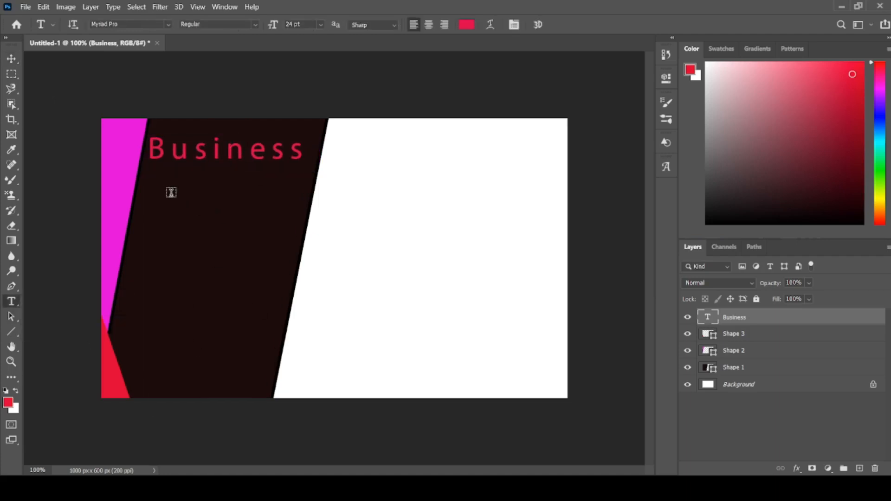
drag(157, 184, 313, 268)
key(BackSpace)
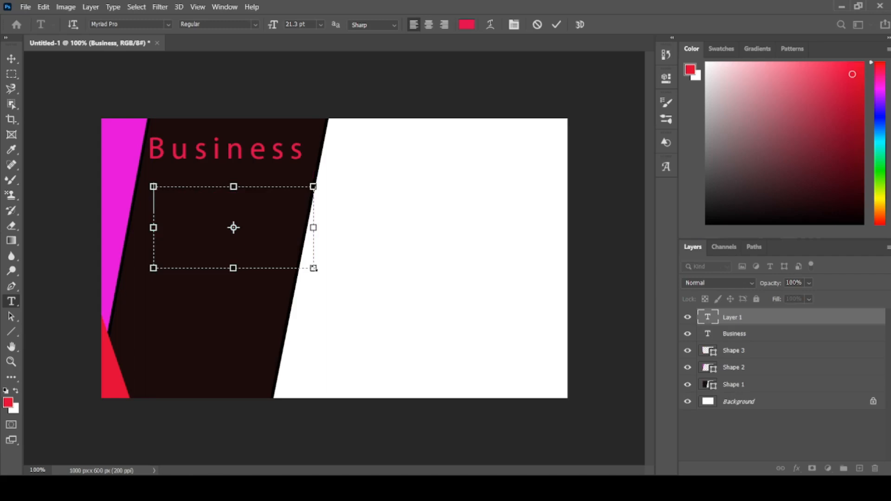
click(321, 24)
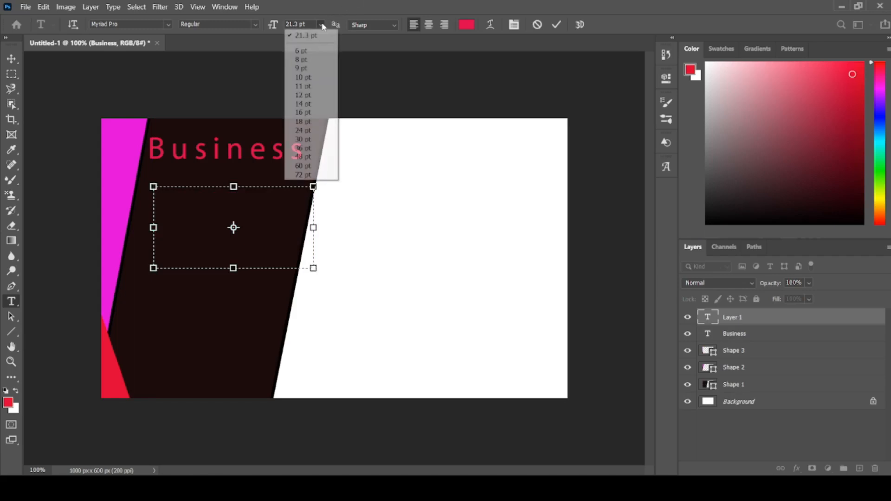
click(311, 96)
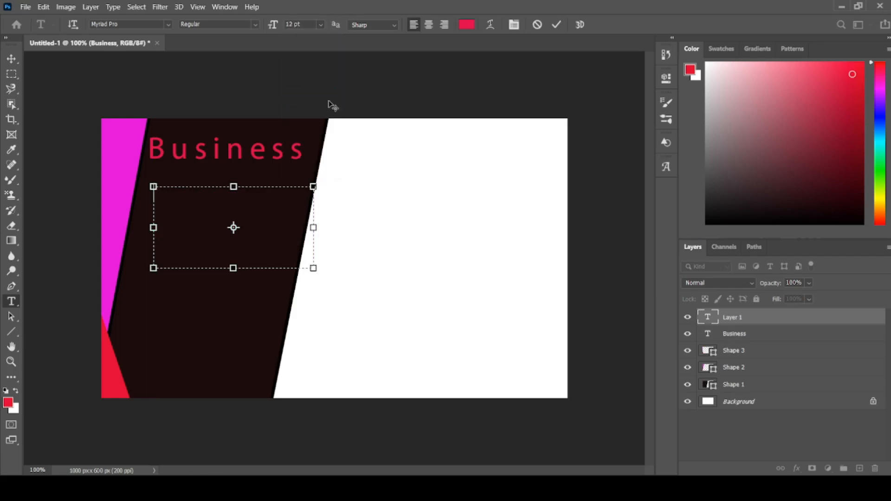
- Enter "tyes of your solagan" in the new text box and resize the box so the text fits on one line
text(tyes of your)
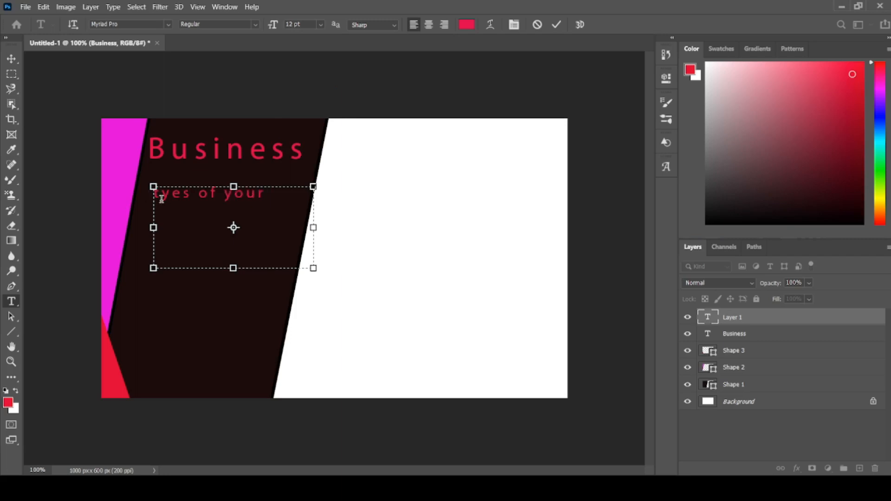
text( solagan)
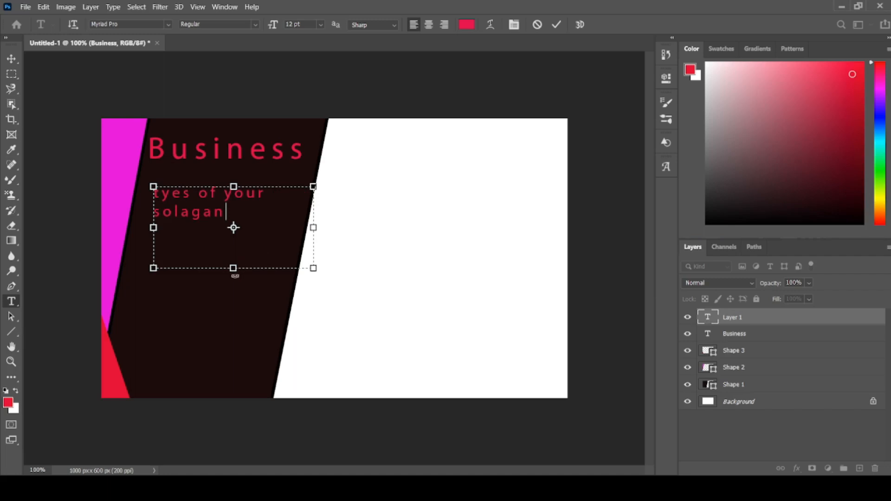
drag(234, 269, 226, 226)
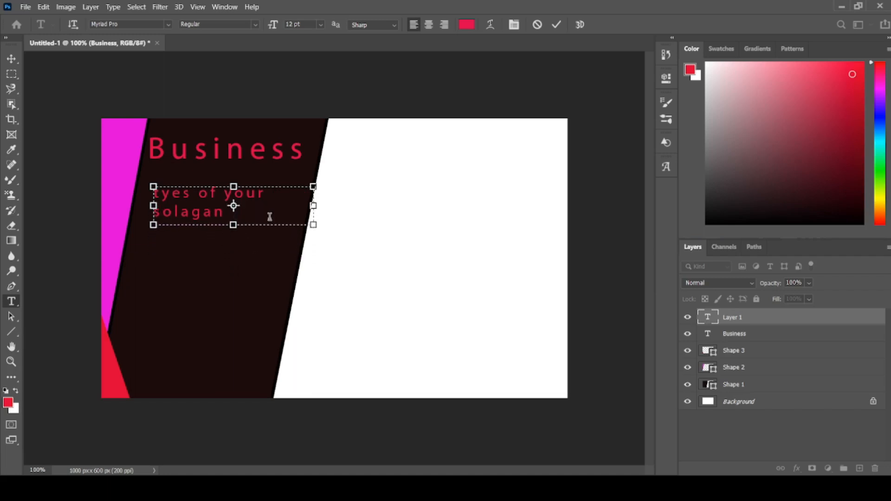
drag(312, 206, 351, 206)
drag(252, 226, 252, 212)
- Recolor the whole slogan text to near-white, hex eae7f0, and commit the text
drag(343, 195, 121, 231)
click(467, 25)
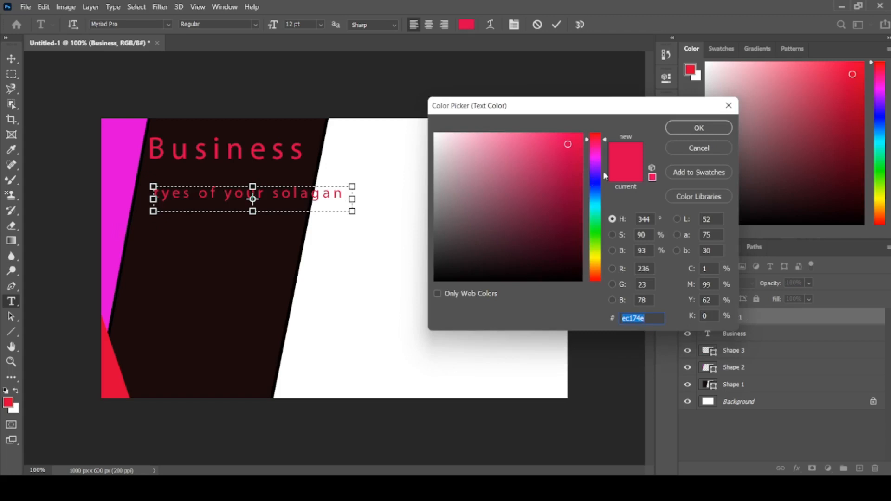
click(596, 174)
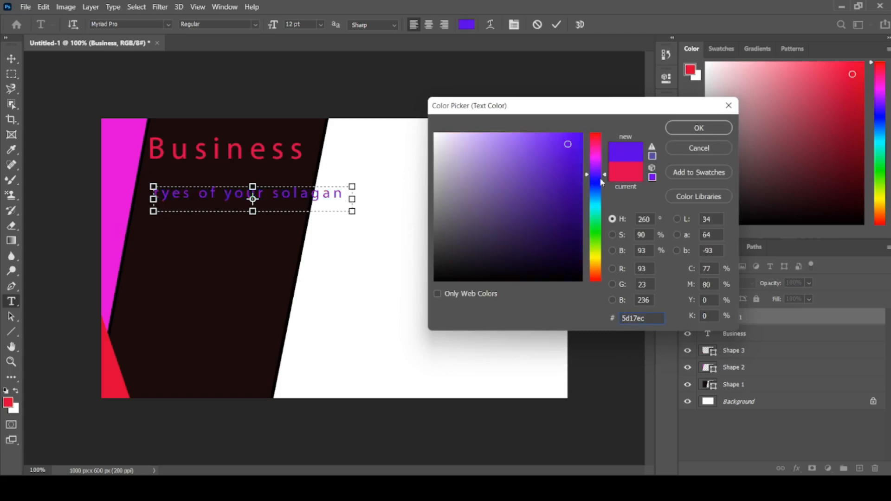
click(439, 141)
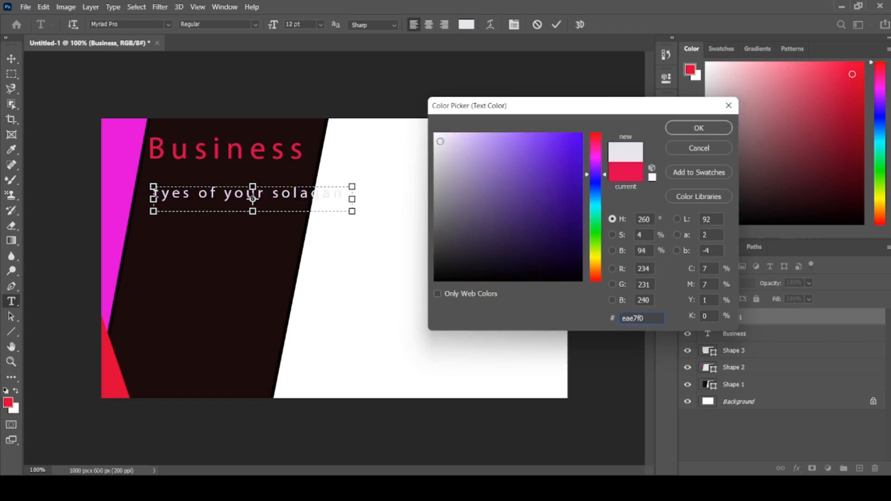
click(683, 129)
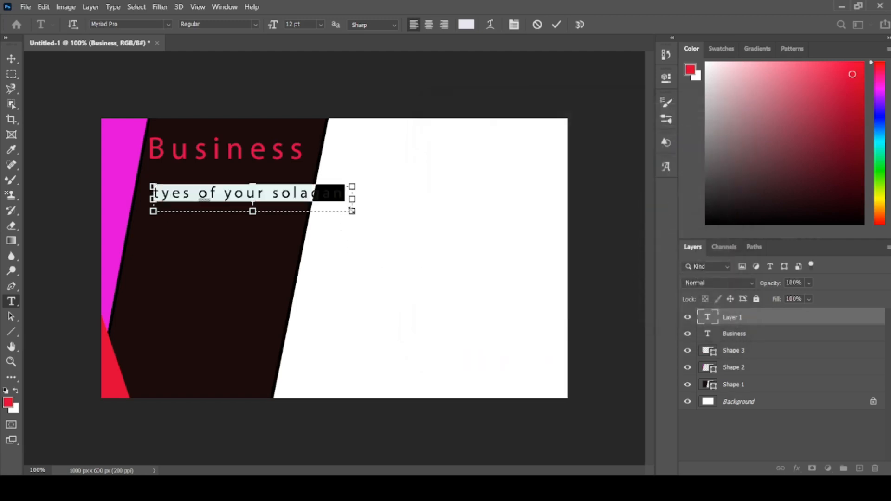
click(12, 59)
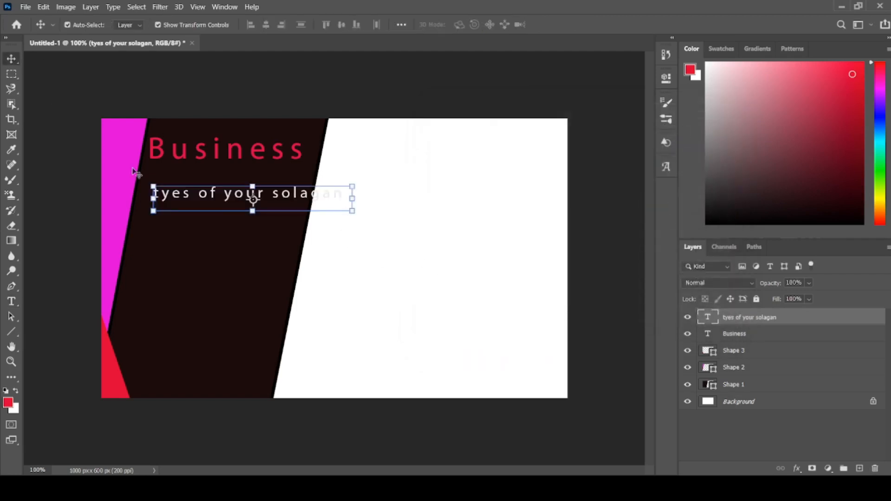
- Scale the slogan text proportionally to about 67.04%, place it directly beneath "Business" and deselect it
drag(353, 210, 241, 177)
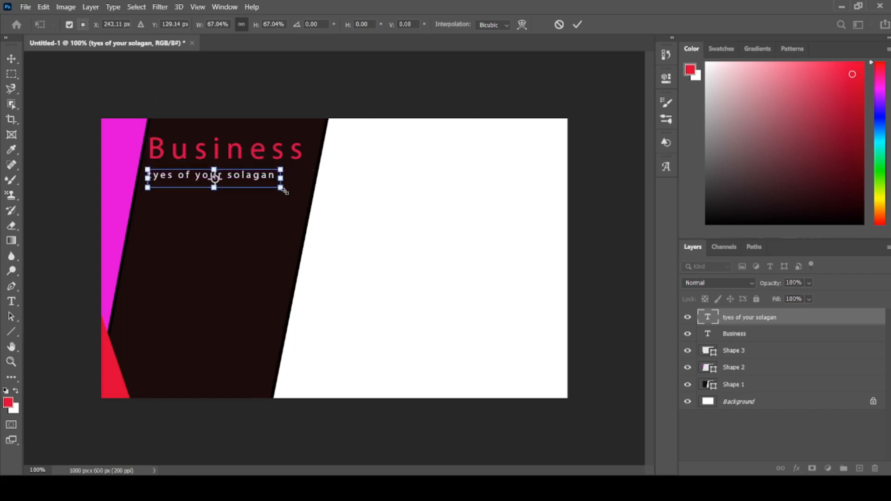
click(12, 56)
click(129, 76)
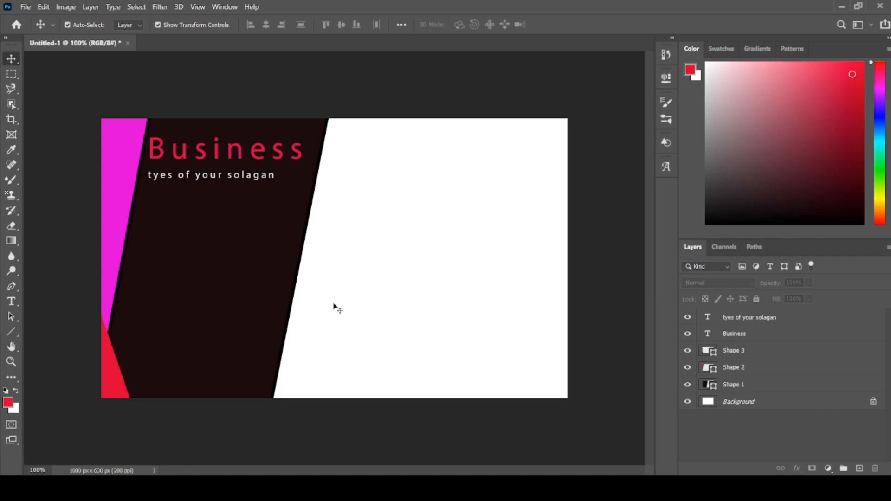
- Open the "qr code" image from the "unplash picture" folder
key(ctrl+o)
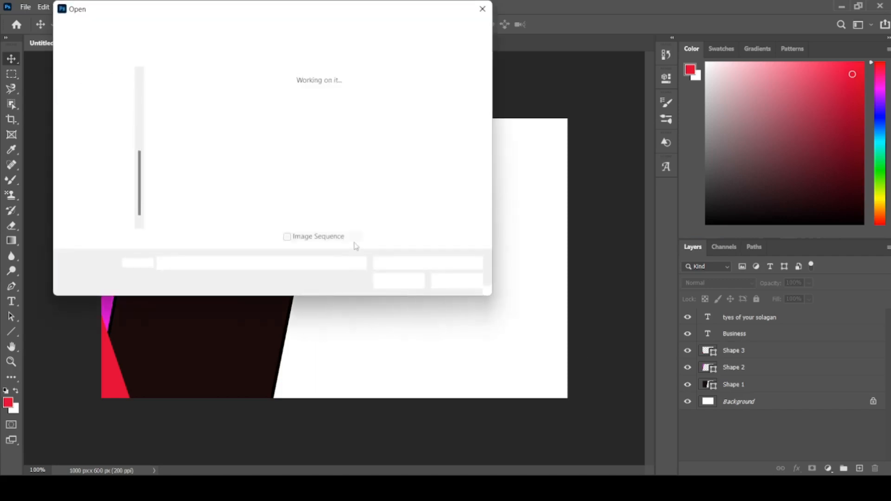
click(364, 97)
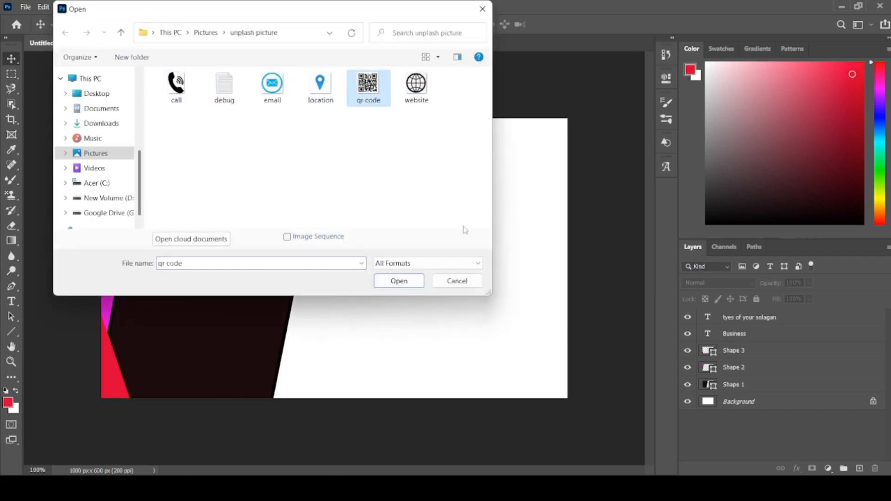
click(398, 280)
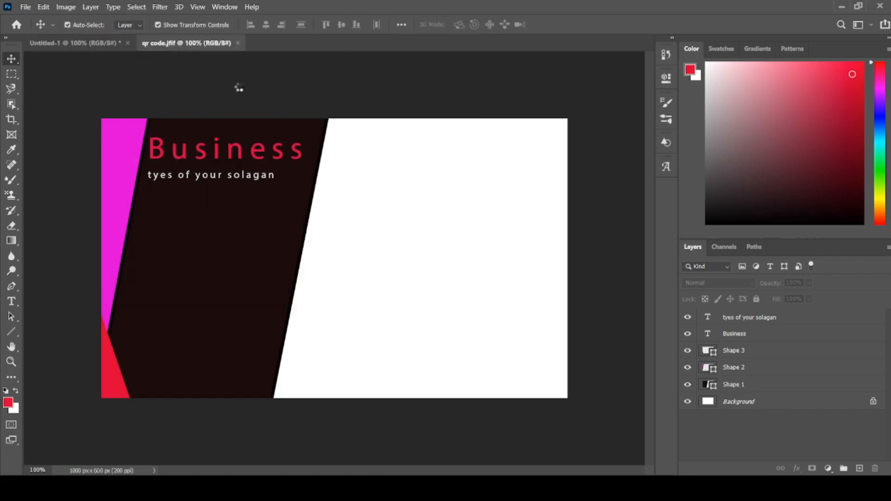
- Select the entire QR code image with a rectangular marquee and move it into the lower part of the Untitled-1 card
click(11, 76)
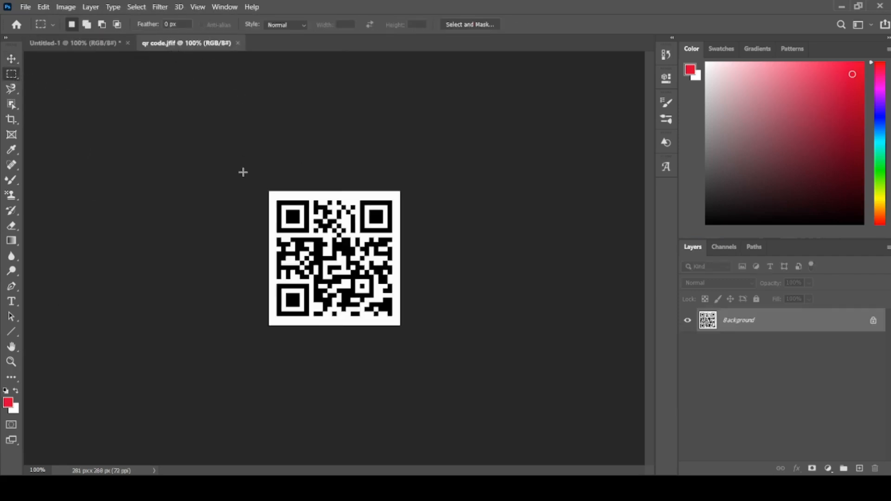
drag(243, 172, 406, 358)
key(v)
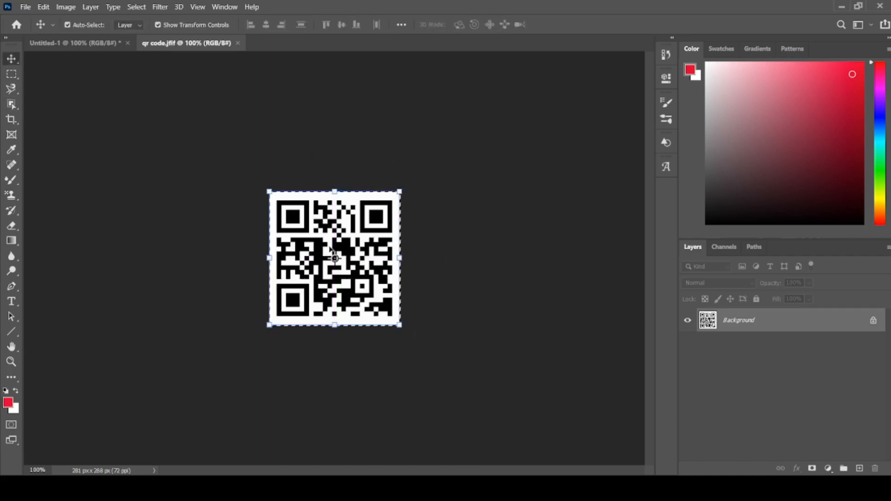
drag(332, 253, 246, 328)
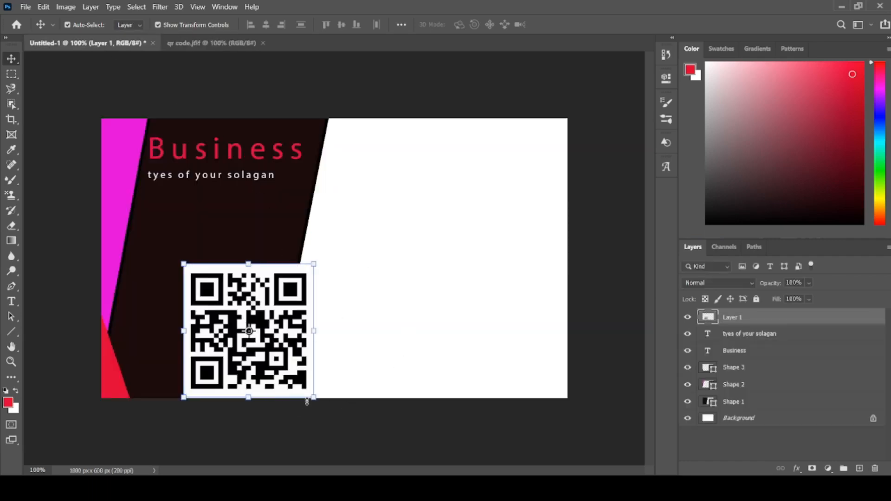
- Scale the QR code proportionally to about 77.70% and position it within the lower part of the dark panel
drag(310, 396, 247, 348)
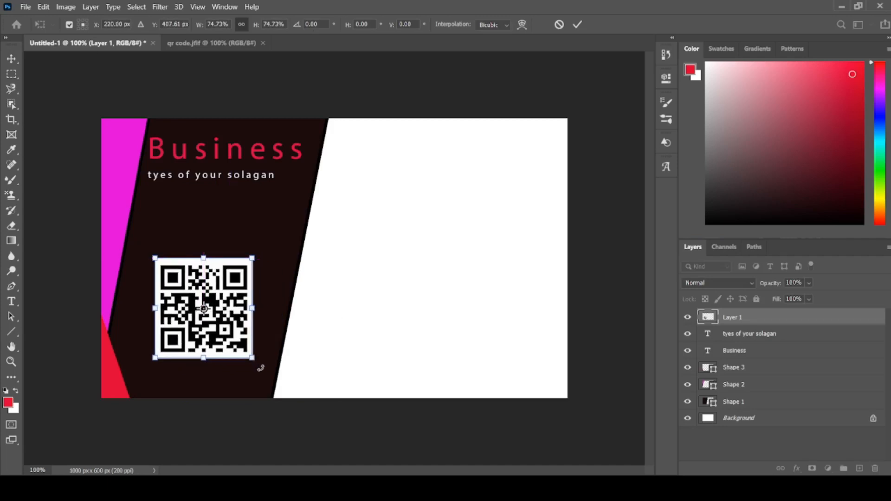
drag(254, 361, 203, 354)
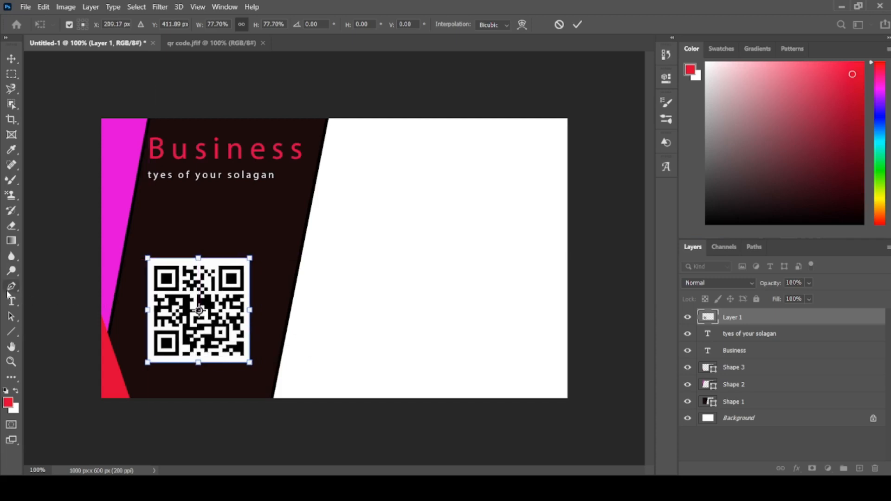
click(12, 240)
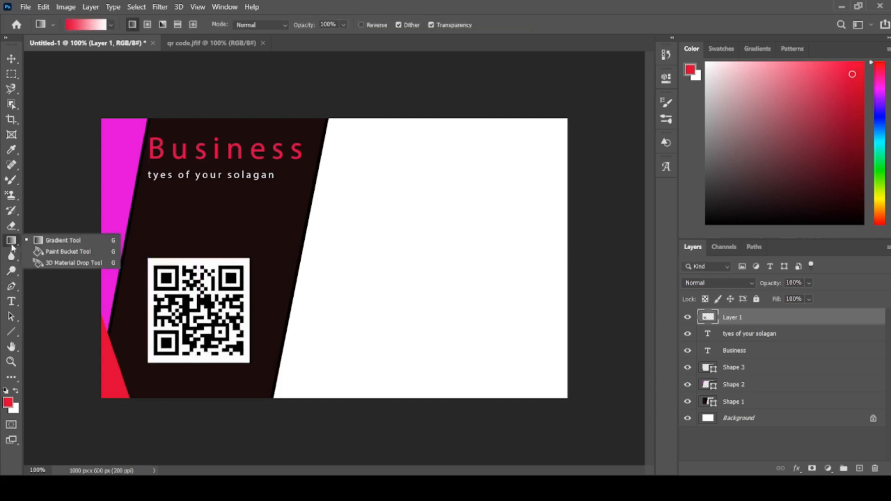
click(68, 320)
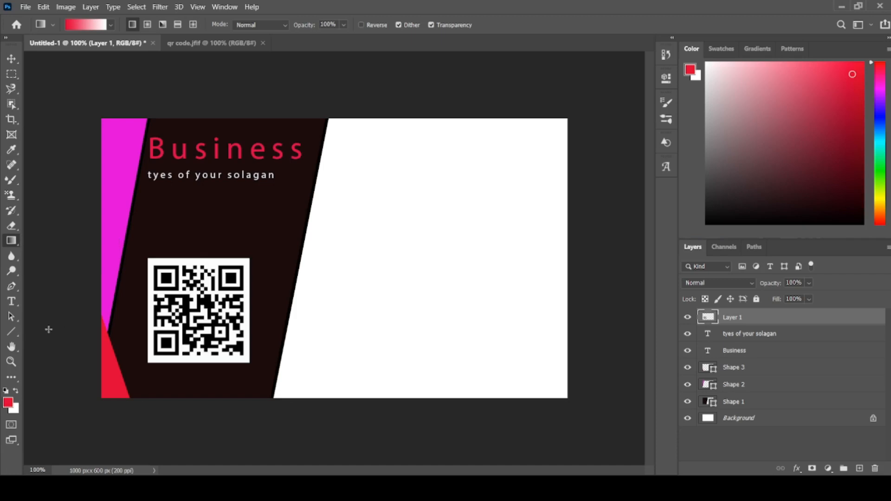
- Draw a red rectangle of about 247 × 59 px across the dark panel's right slanted edge, beside the slogan
click(10, 330)
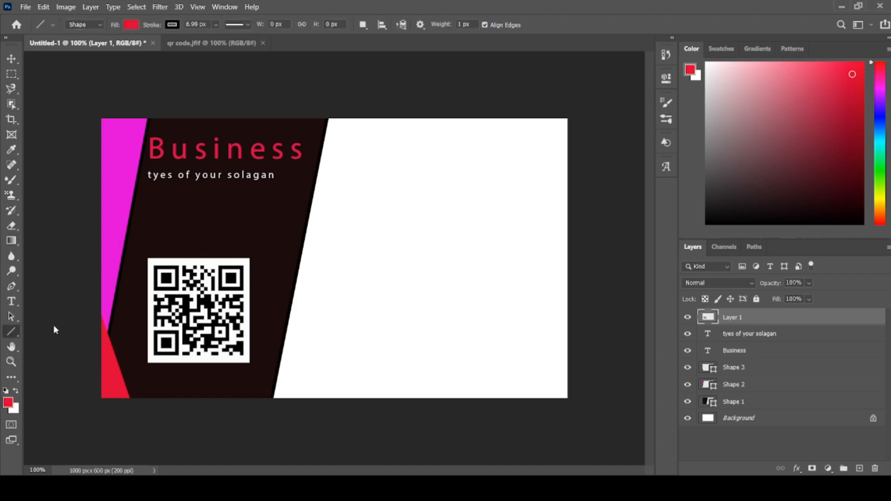
right_click(7, 333)
click(56, 332)
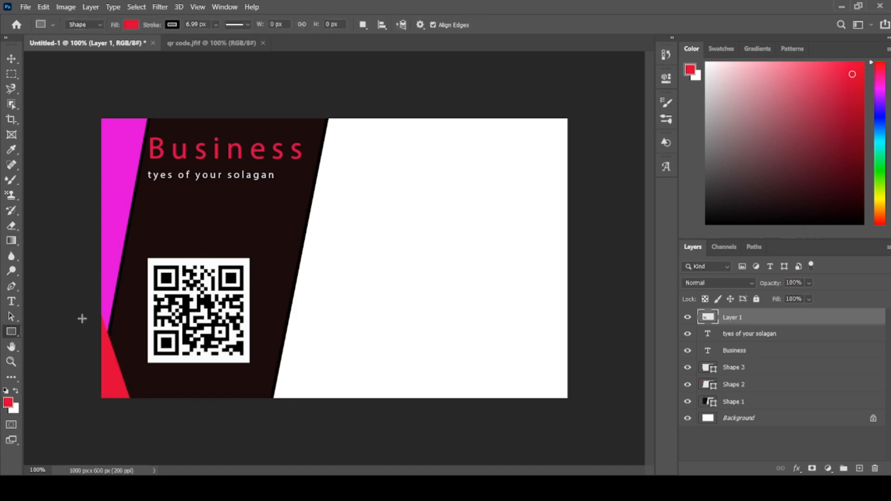
right_click(17, 331)
click(46, 331)
drag(316, 185, 421, 199)
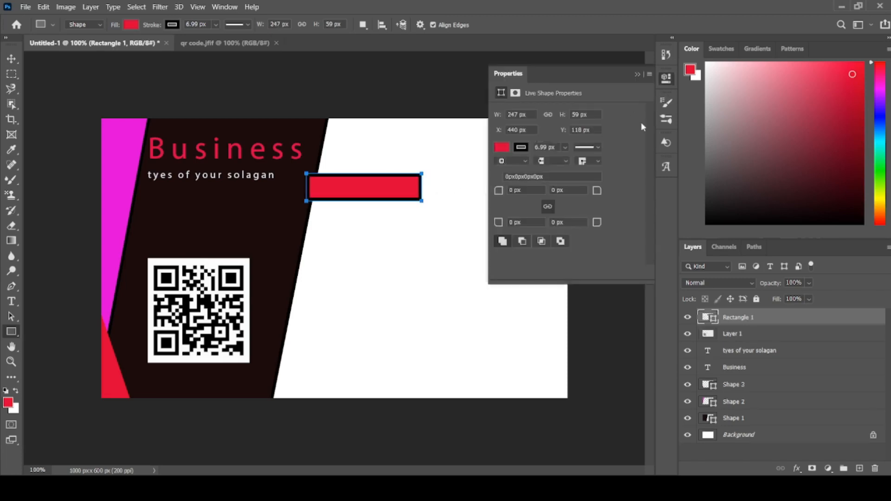
- Remove the black stroke from the red rectangle
click(666, 79)
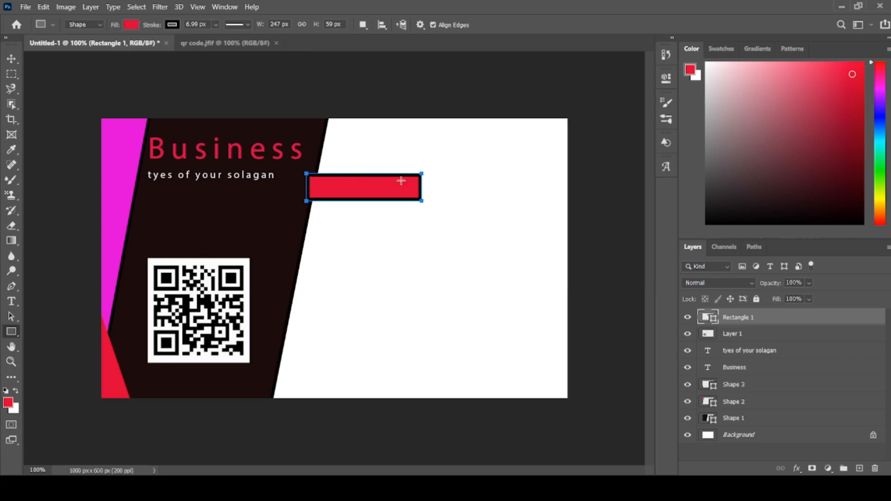
click(172, 25)
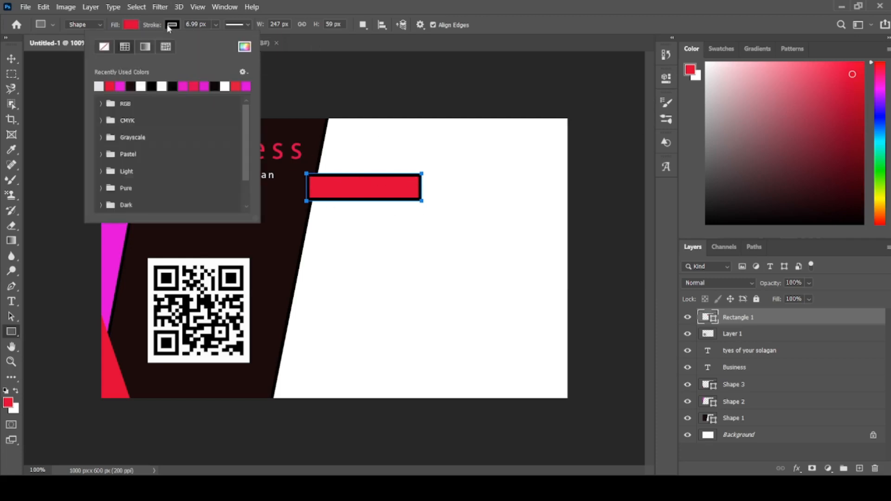
click(105, 48)
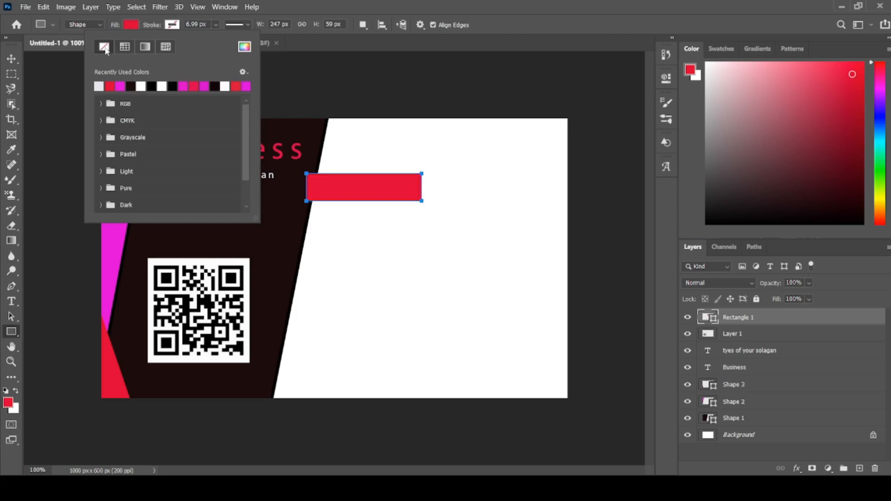
click(341, 98)
click(340, 96)
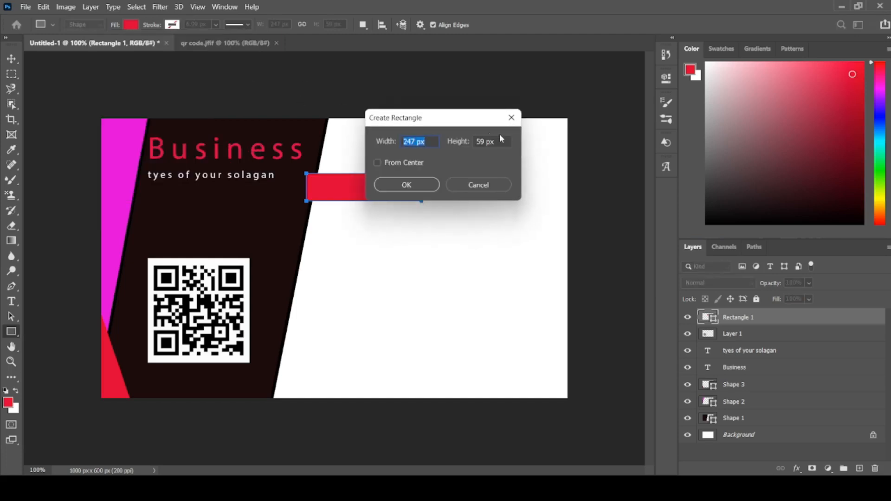
click(511, 117)
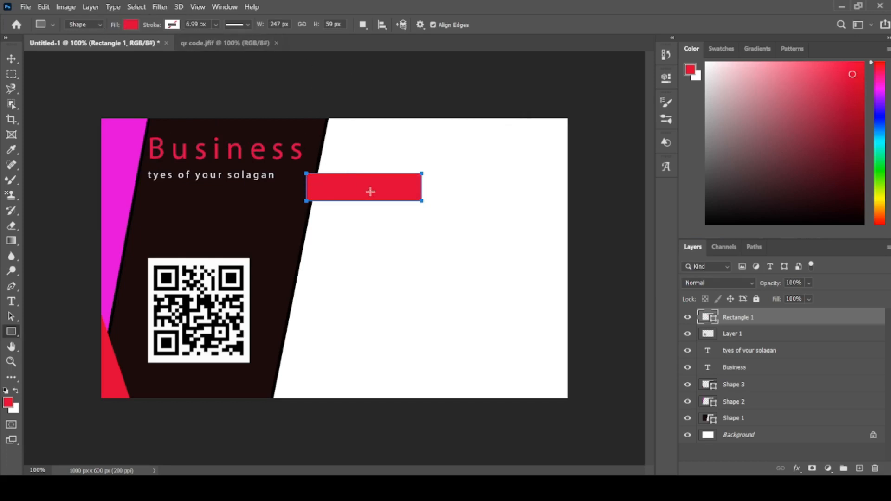
- Duplicate the red rectangle's layer as "2" and place the copy below the original across the dark panel's slanted edge
right_click(808, 317)
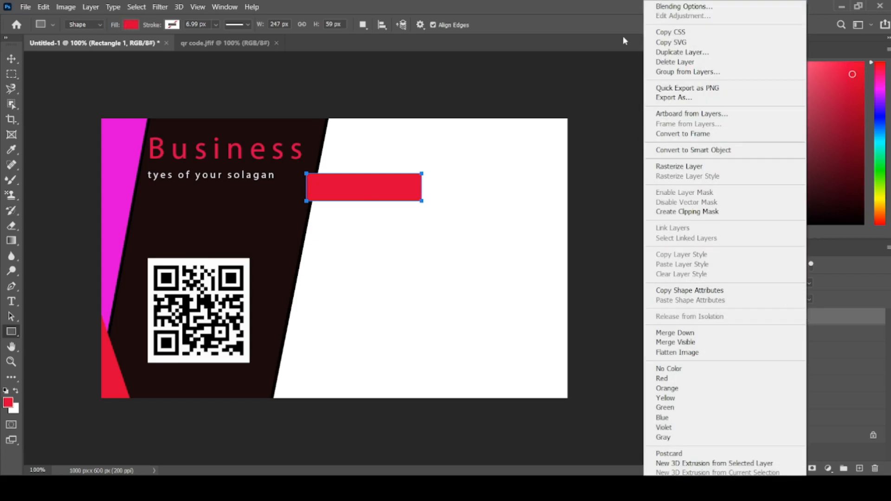
click(682, 52)
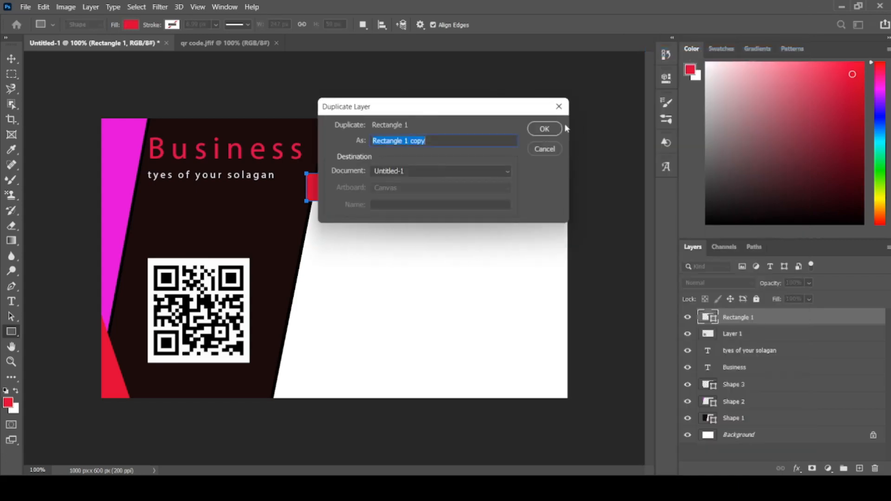
key(BackSpace)
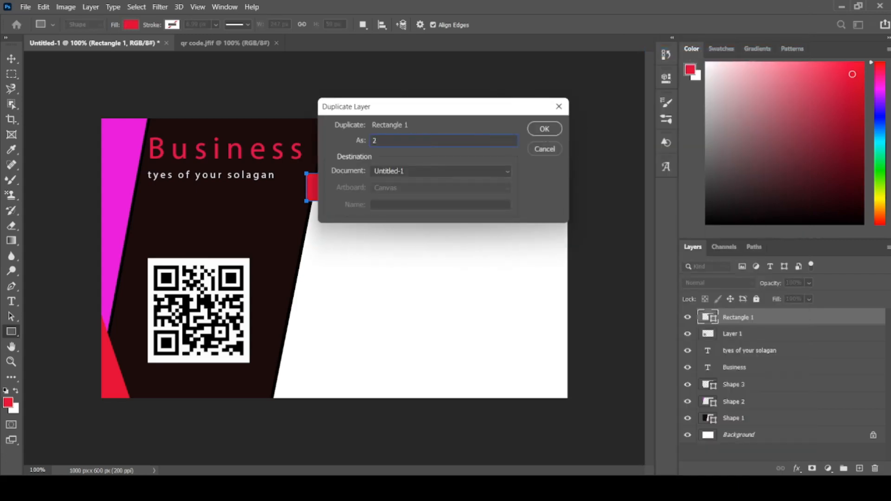
text(2)
key(Return)
key(v)
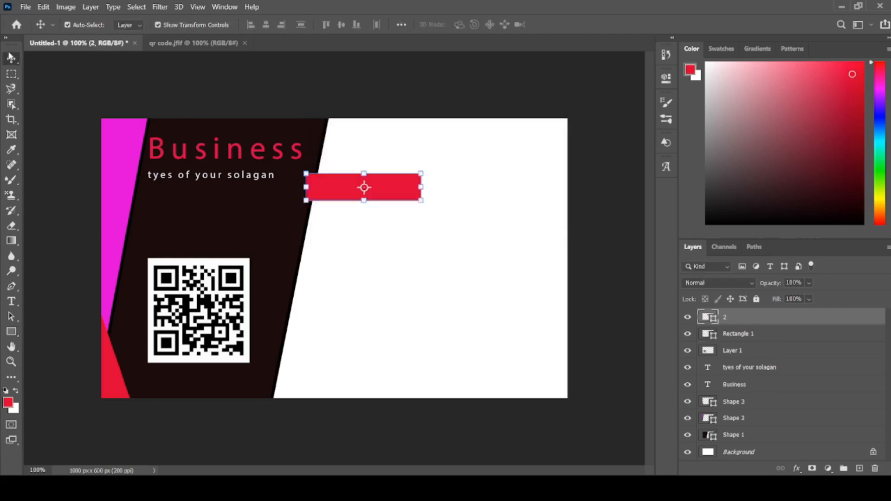
drag(327, 186, 312, 231)
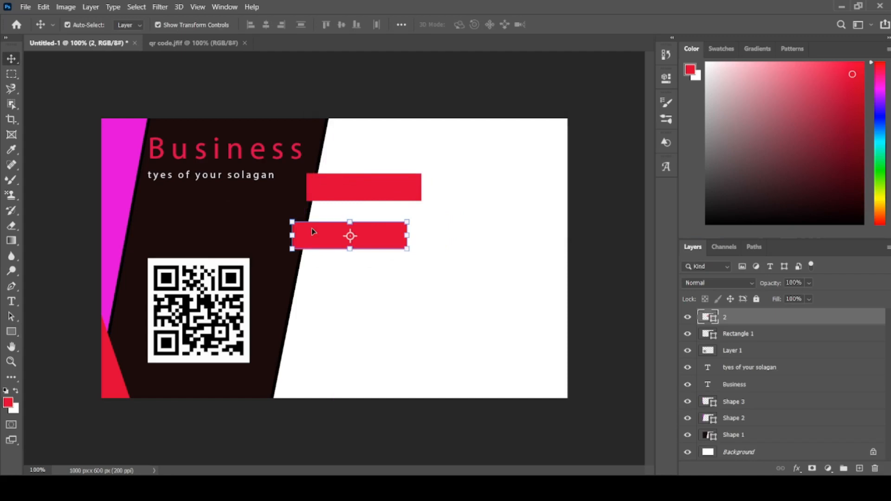
- Duplicate rectangle layer "2" twice and arrange the red rectangles in a column overlapping the dark panel's slanted edge
key(ctrl+j)
drag(311, 227, 302, 331)
key(ctrl+j)
drag(341, 303, 312, 296)
drag(349, 229, 306, 245)
drag(344, 187, 302, 206)
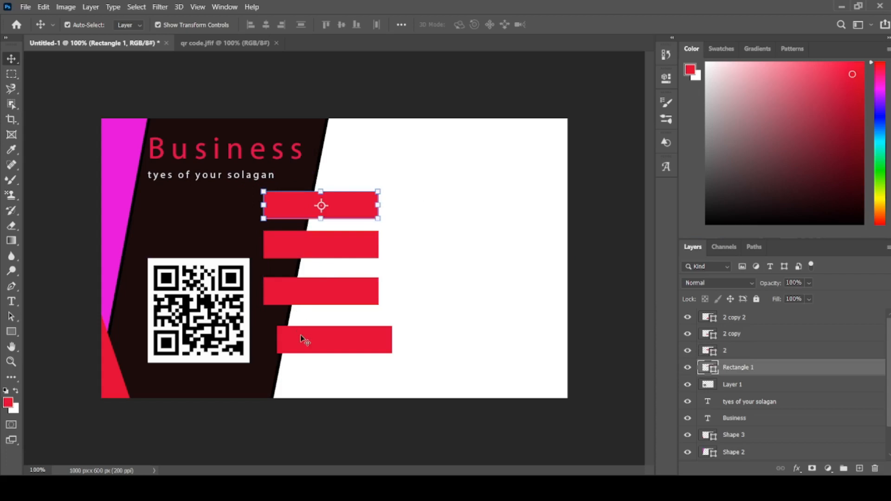
- Align the lowest red rectangle with the column and even out the vertical spacing between the four rectangles
drag(300, 336, 288, 333)
drag(280, 282, 283, 280)
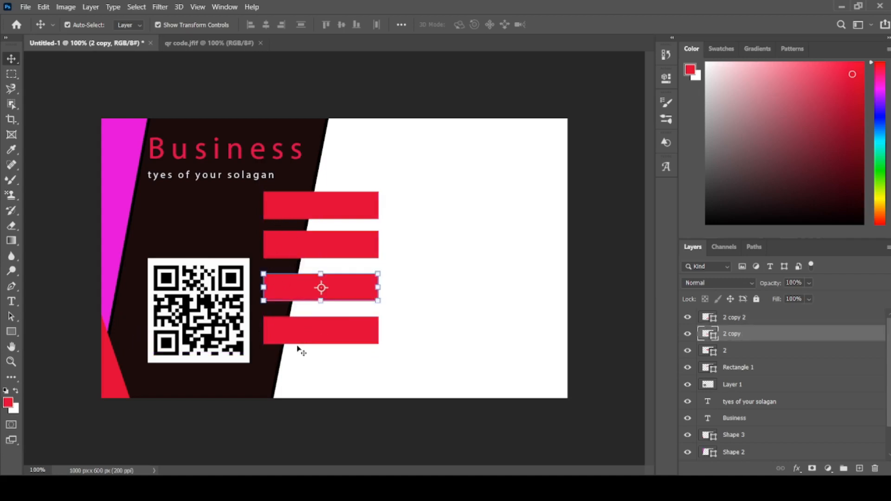
drag(297, 343, 295, 344)
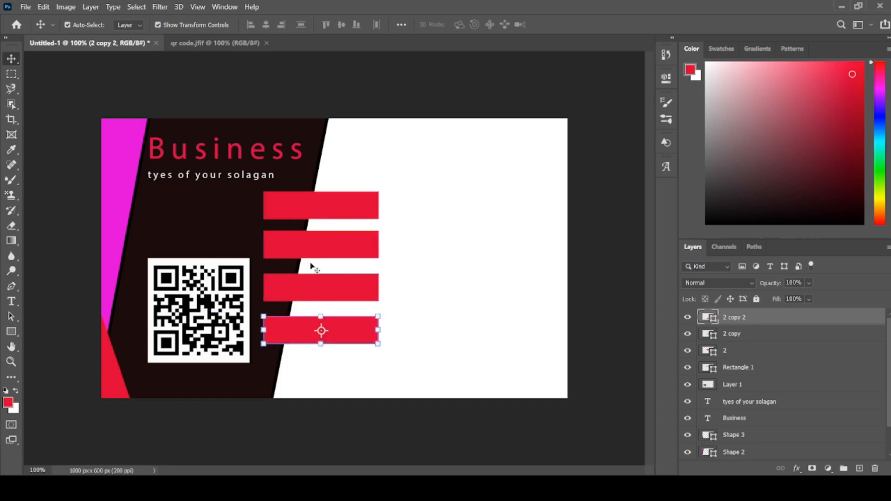
drag(296, 203, 294, 199)
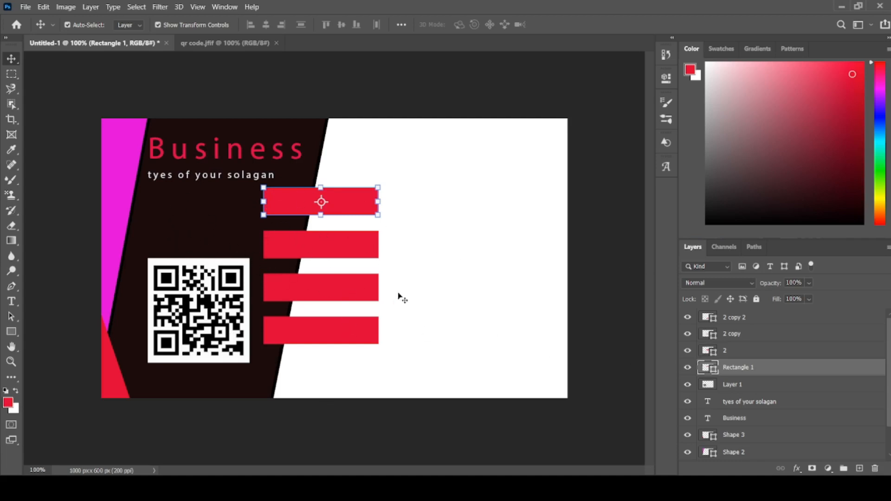
ctrl+click(742, 354)
ctrl+click(744, 334)
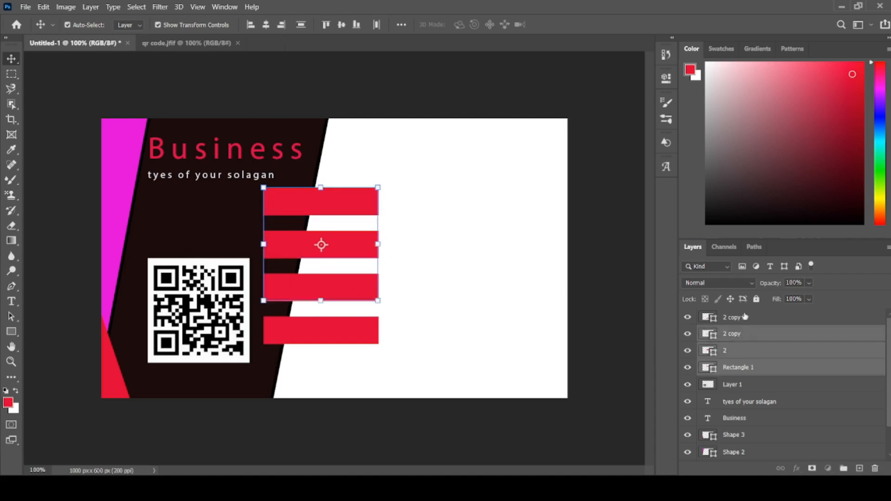
click(745, 317)
- Unlock the Background layer
scroll(785, 394, down, 2)
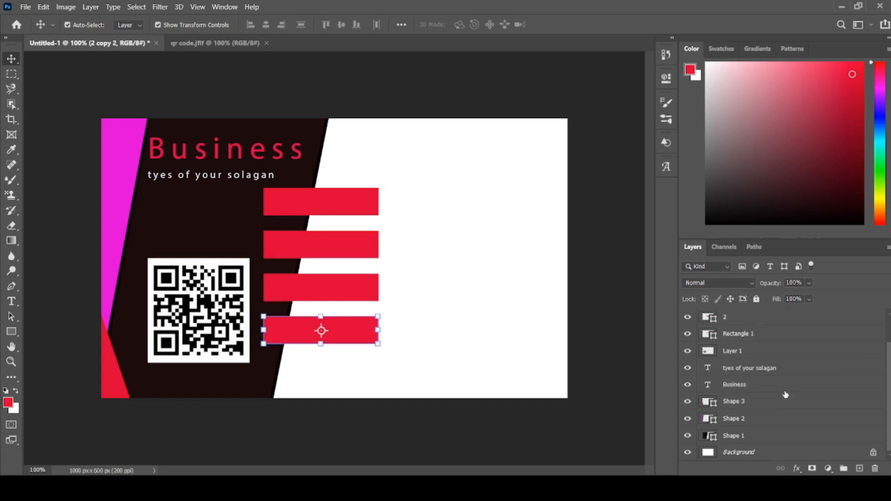
click(872, 453)
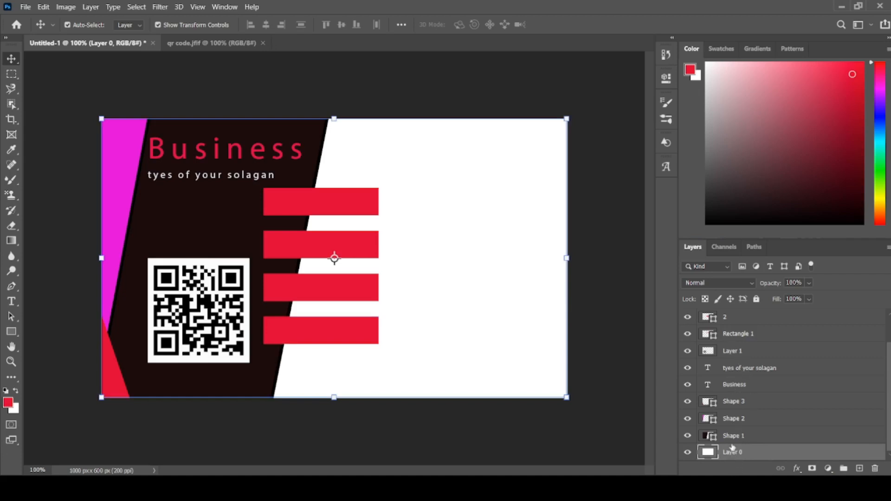
scroll(744, 389, up, 2)
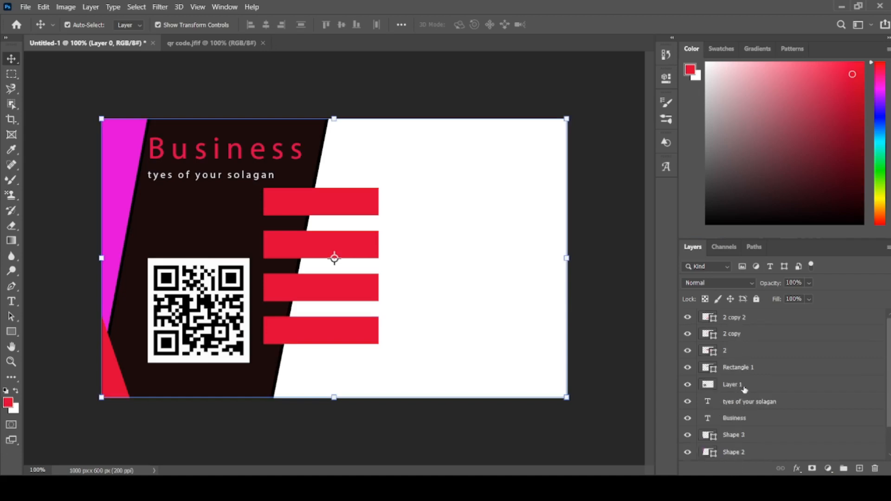
- Select the four red rectangle layers and reorder them directly beneath Shape 1, above the white base layer
click(758, 319)
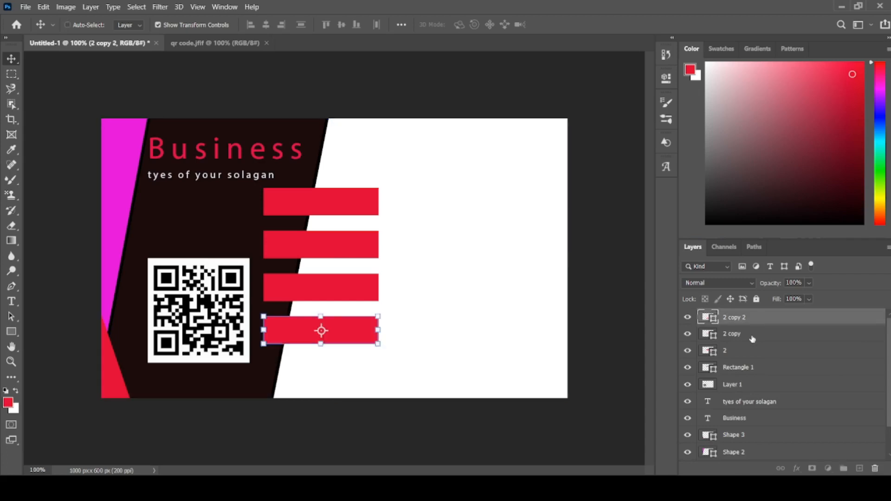
ctrl+click(752, 338)
ctrl+click(749, 357)
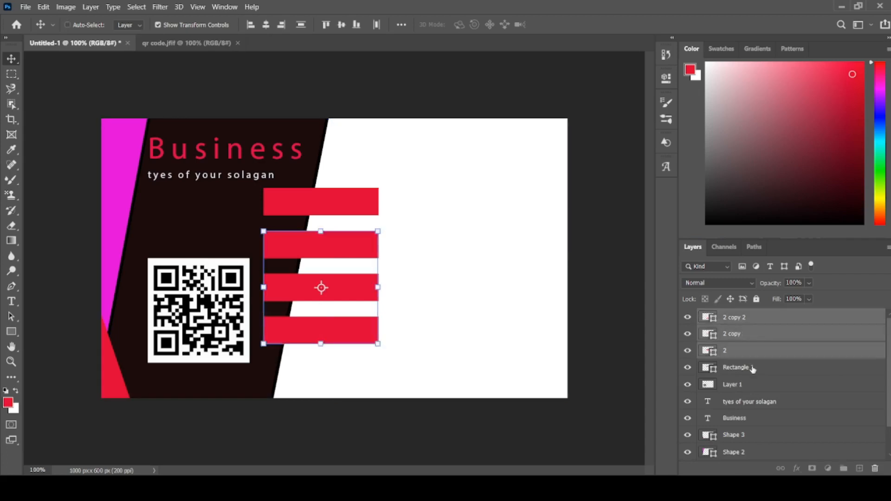
ctrl+click(751, 368)
drag(739, 329, 729, 455)
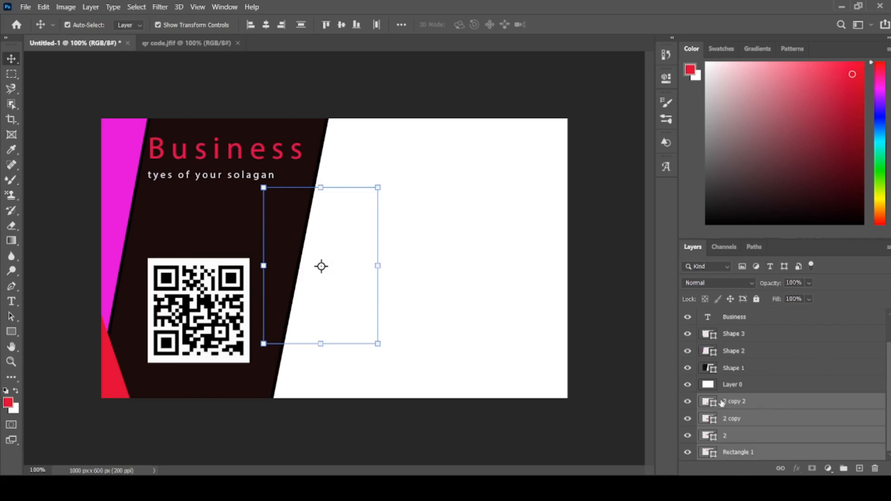
drag(720, 403, 703, 332)
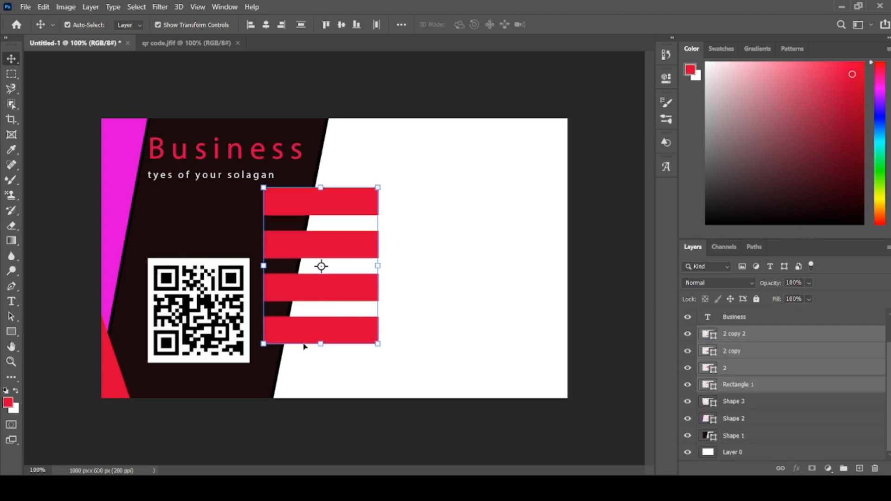
drag(722, 346, 731, 402)
drag(721, 350, 729, 429)
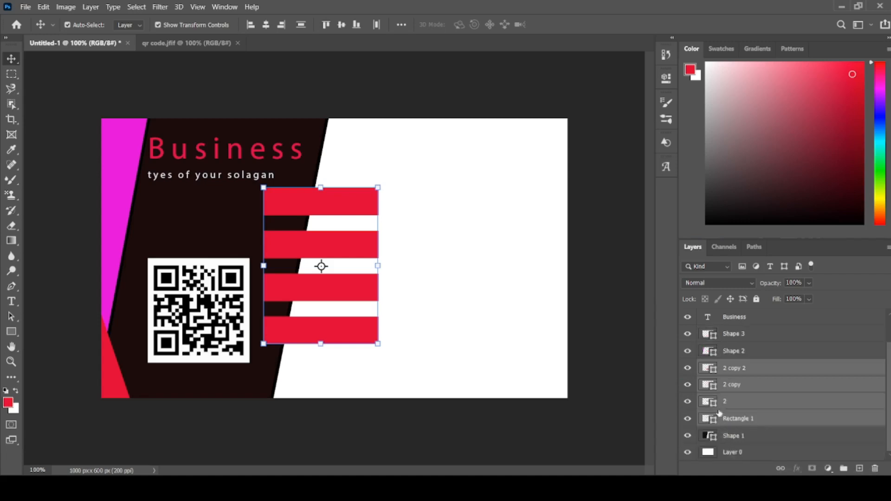
drag(727, 367, 717, 424)
drag(729, 384, 717, 440)
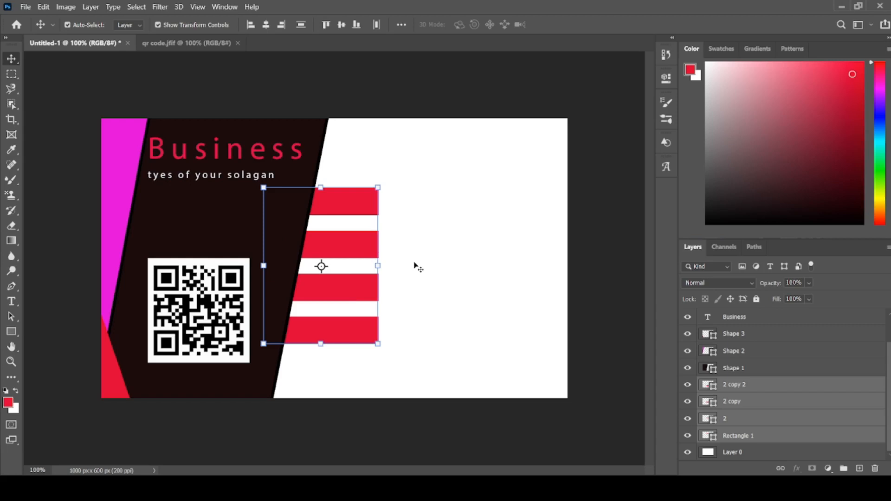
- Open the call, email, location and website images from the unplash picture folder
key(ctrl+o)
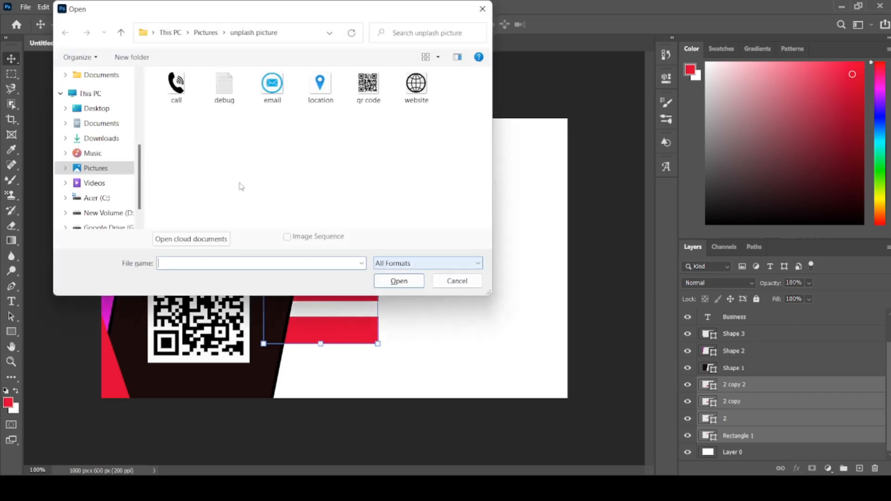
click(185, 102)
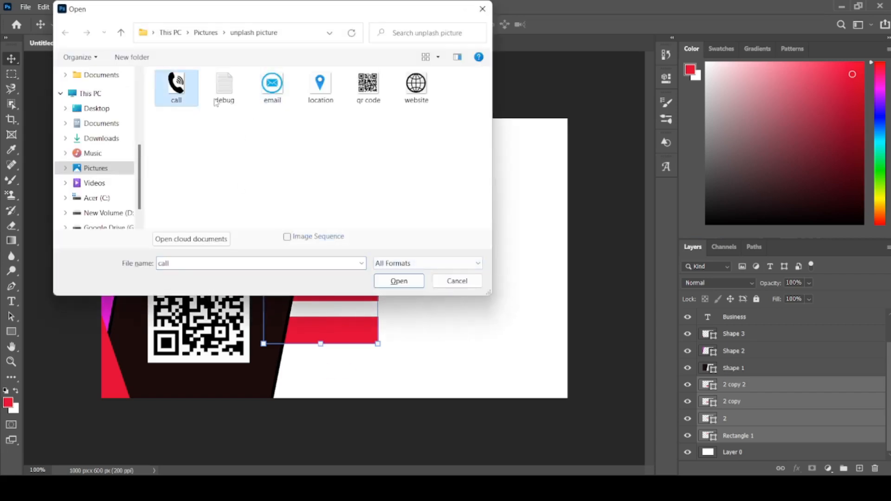
ctrl+click(273, 91)
ctrl+click(320, 90)
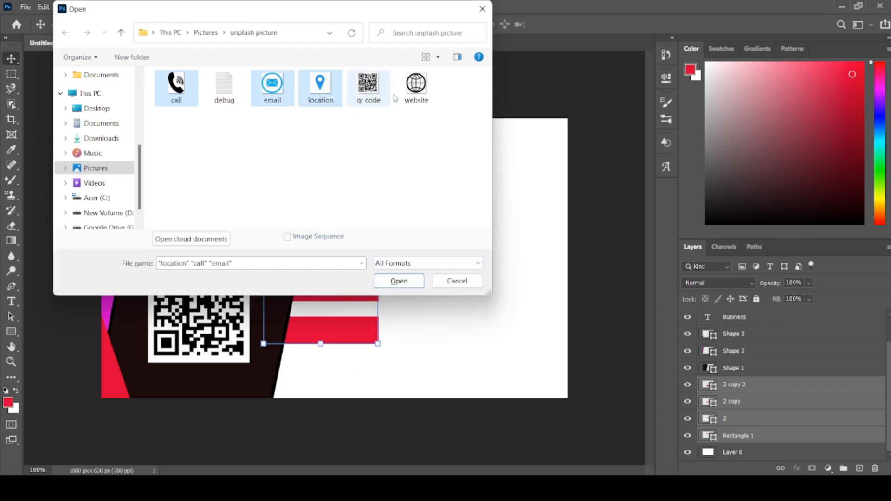
ctrl+click(416, 88)
click(399, 281)
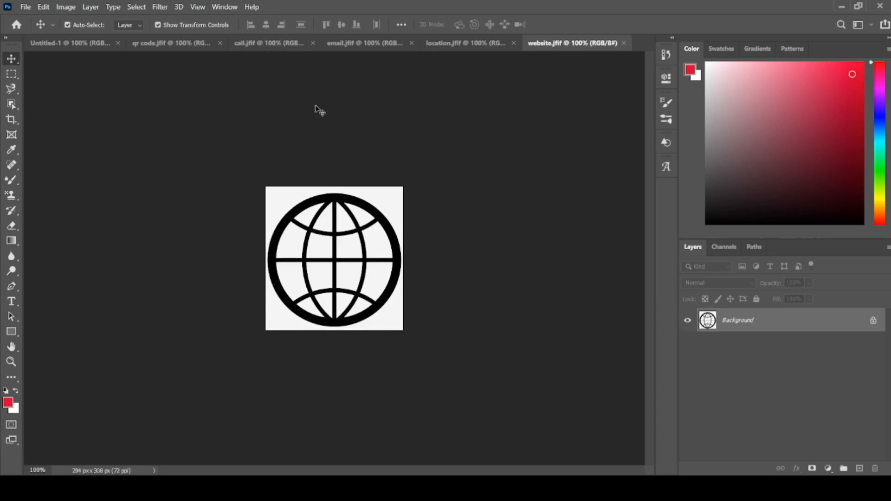
click(365, 45)
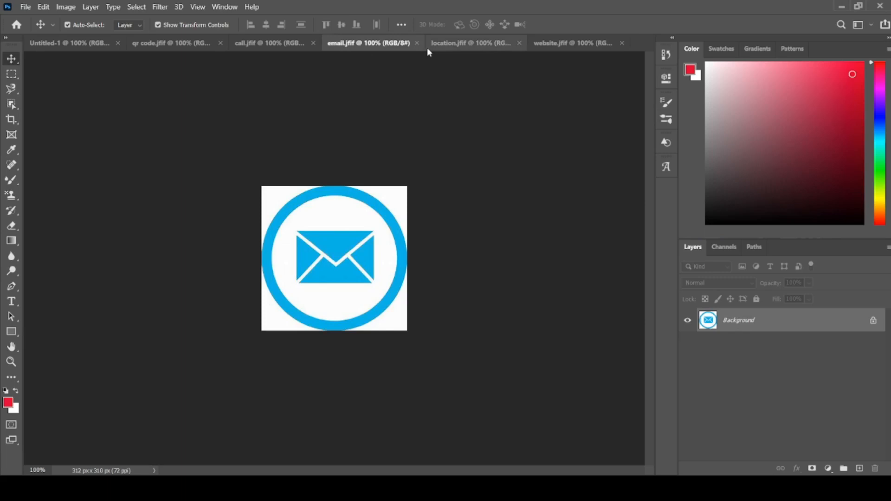
click(552, 44)
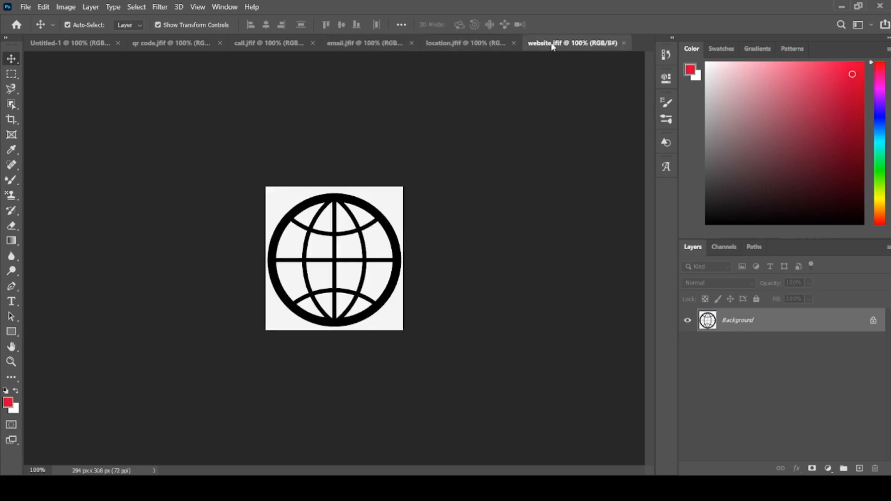
click(467, 43)
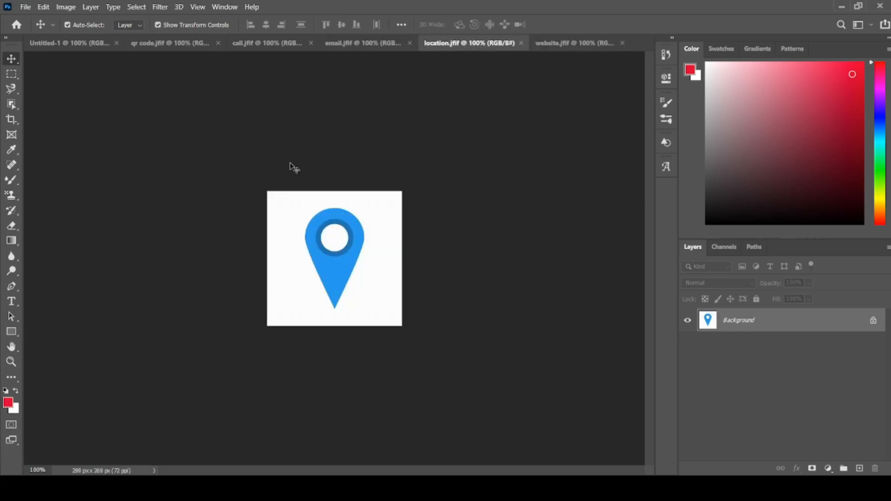
click(80, 41)
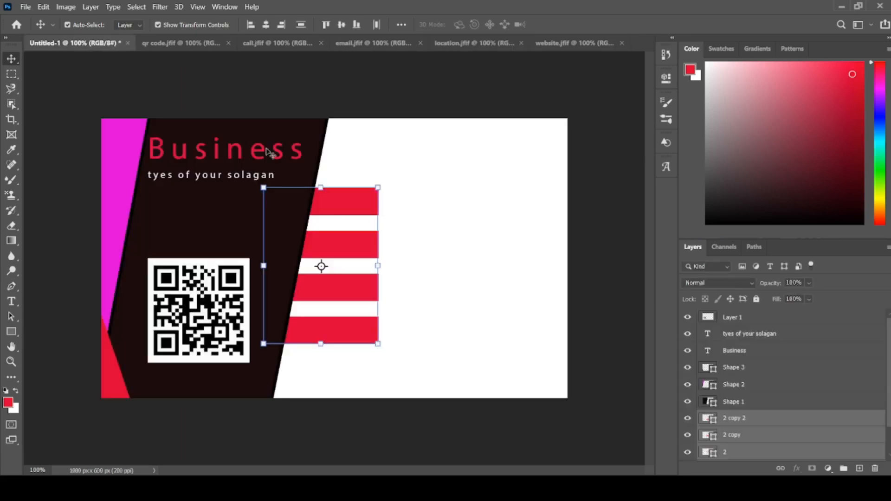
click(366, 44)
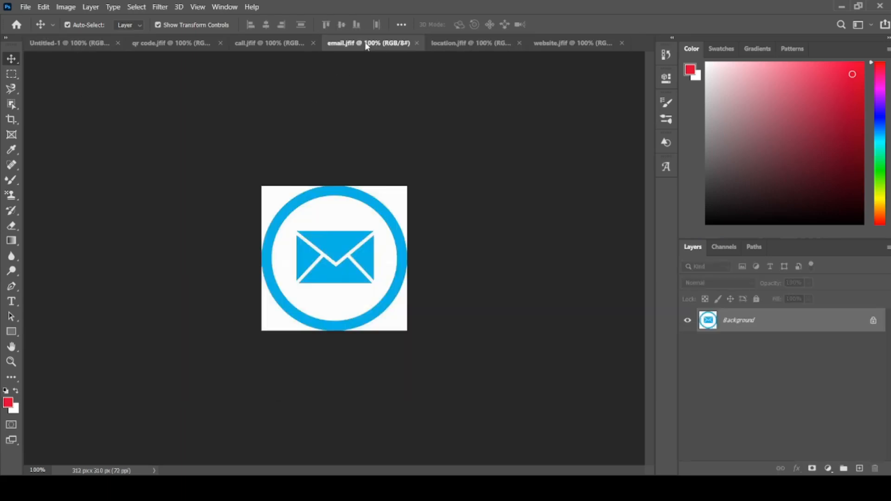
- Select the black handset in call.jfif with the Object Selection tool and move it onto the Untitled-1 card near the red bars
click(268, 47)
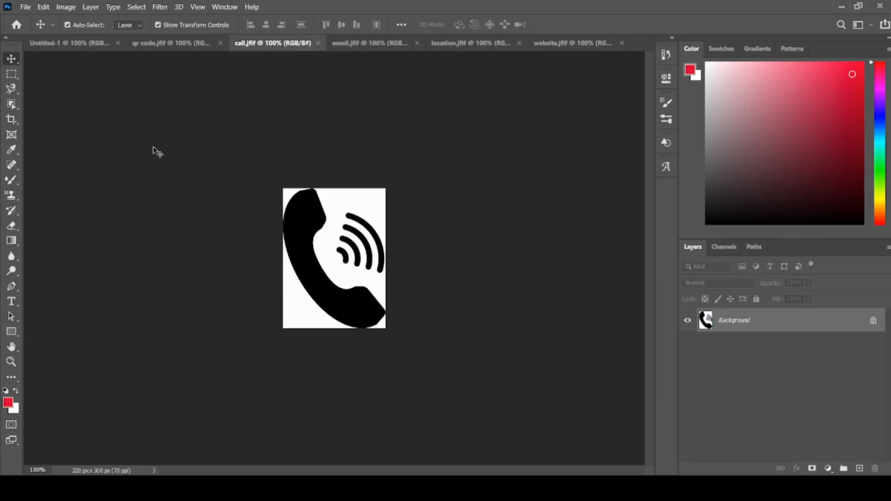
click(12, 104)
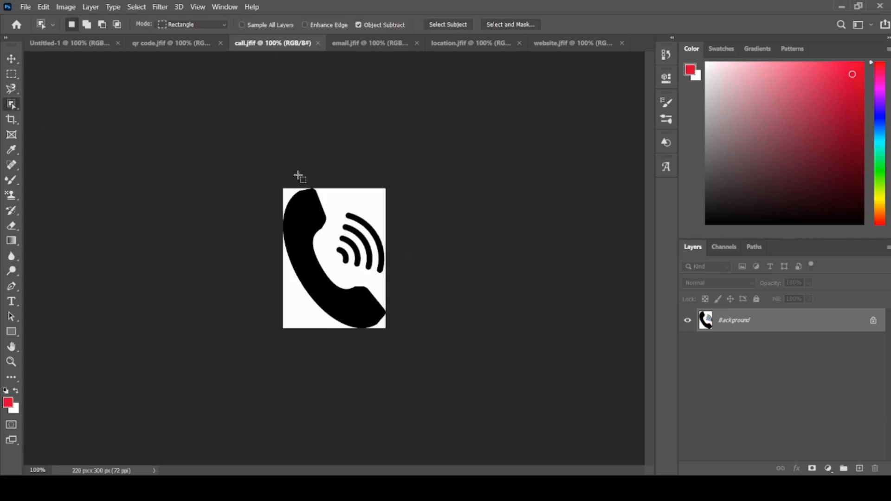
drag(298, 187, 387, 328)
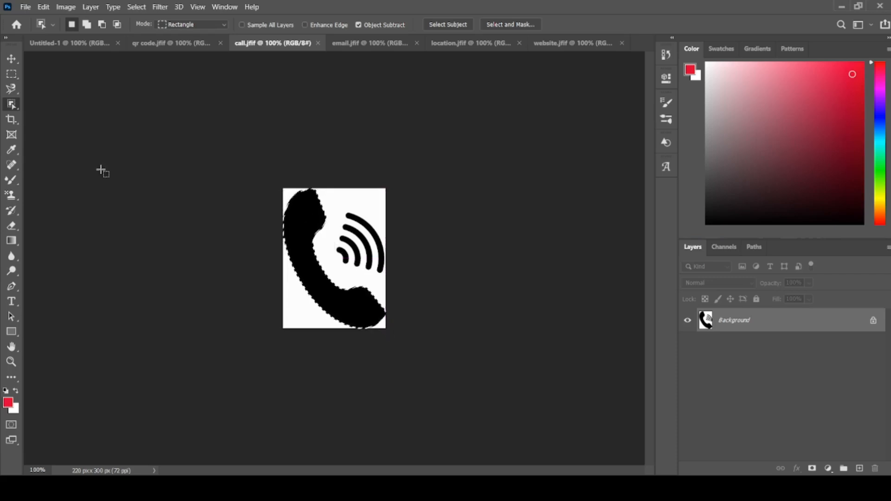
click(11, 59)
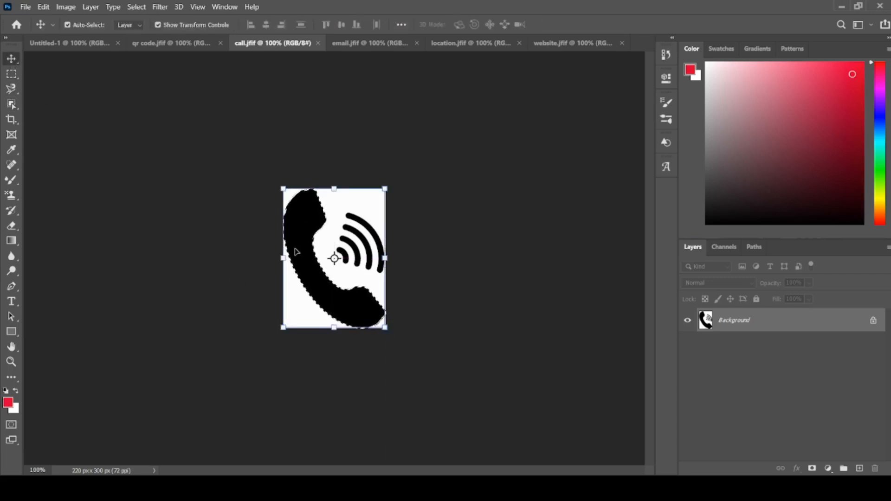
drag(294, 252, 231, 249)
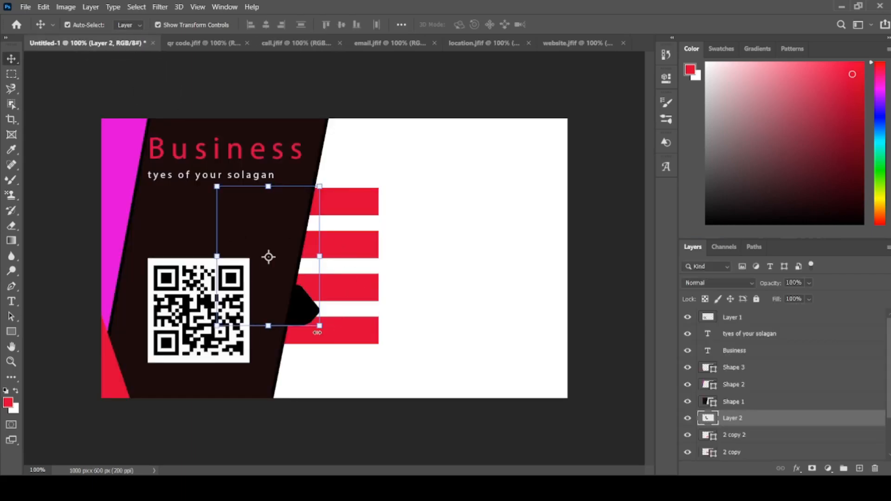
- Scale the handset down to about 17.31% and place it on the topmost red bar
drag(322, 328, 362, 216)
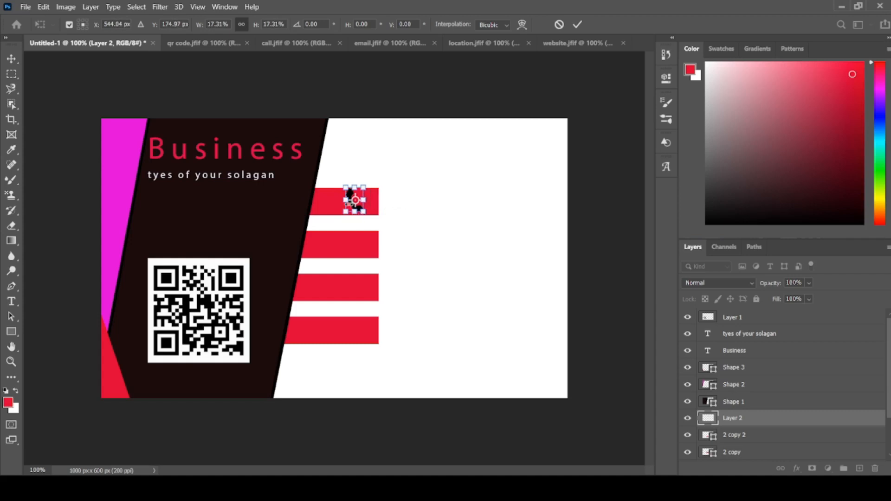
click(11, 59)
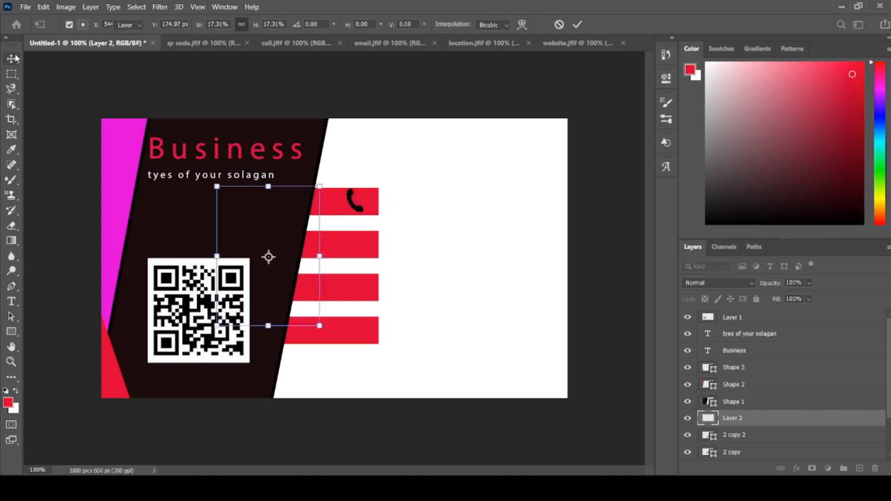
click(434, 211)
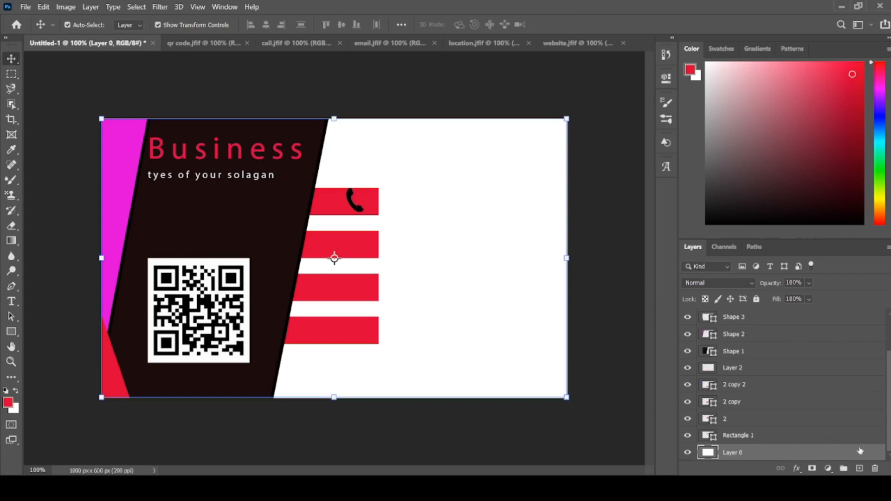
- Add a Color Overlay effect to the handset layer with the pale colour e6dbdc
click(347, 200)
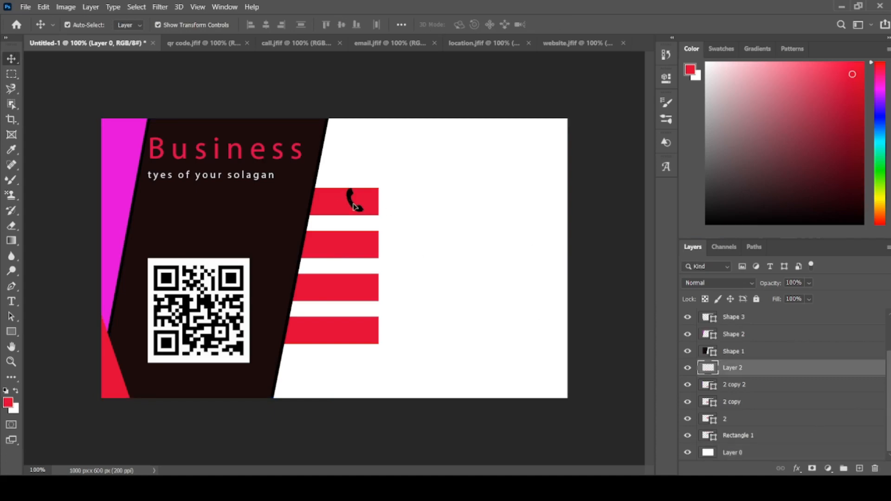
double_click(846, 374)
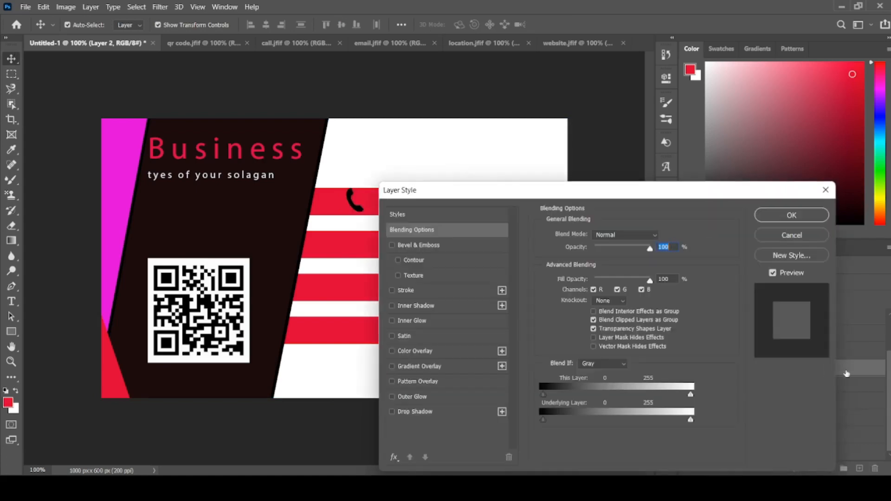
click(418, 349)
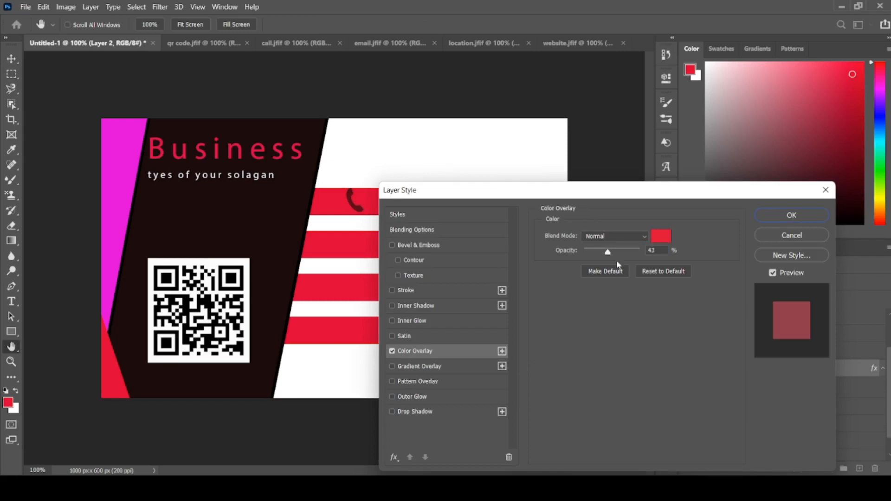
click(659, 236)
click(441, 147)
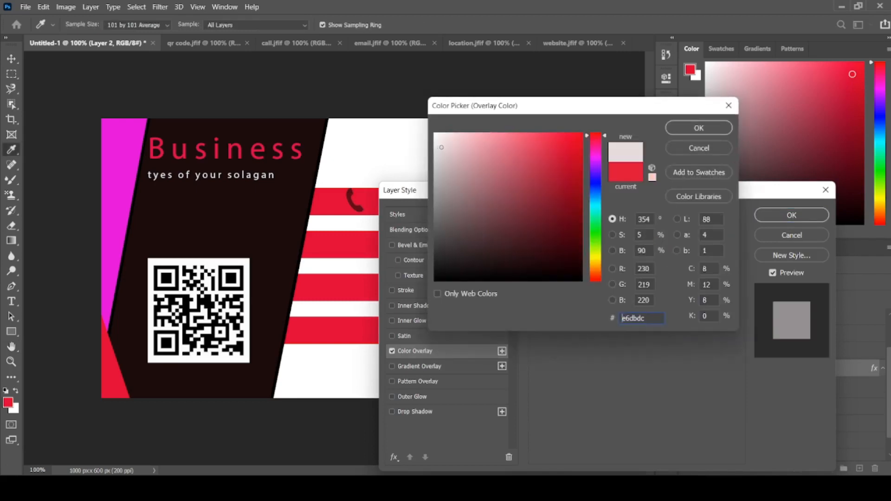
click(715, 128)
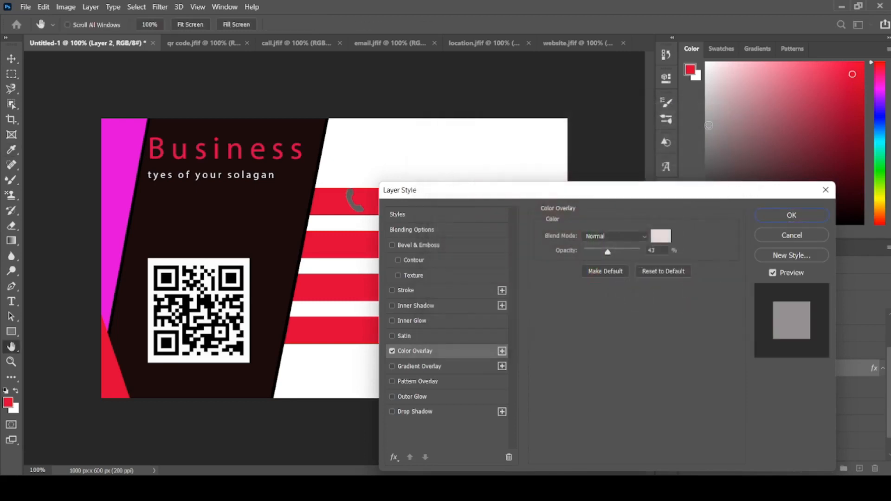
- Change the handset's Color Overlay colour to ece4e4 and apply the layer style
click(660, 236)
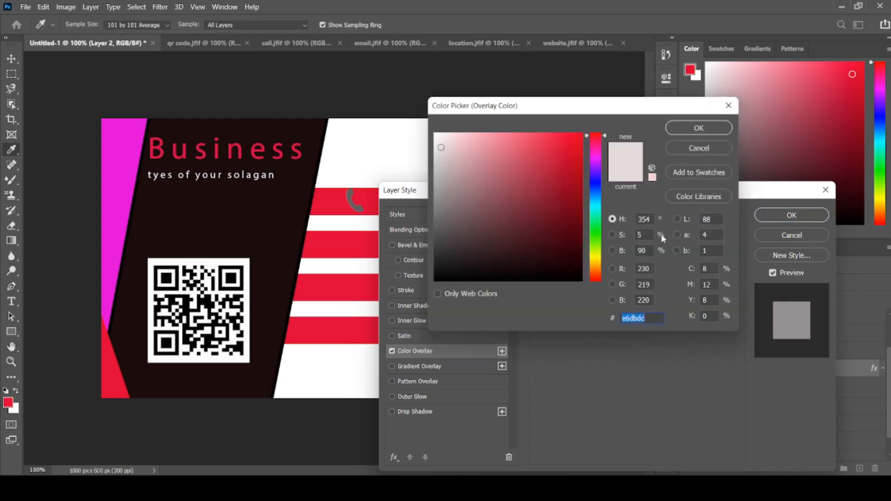
click(435, 139)
click(441, 156)
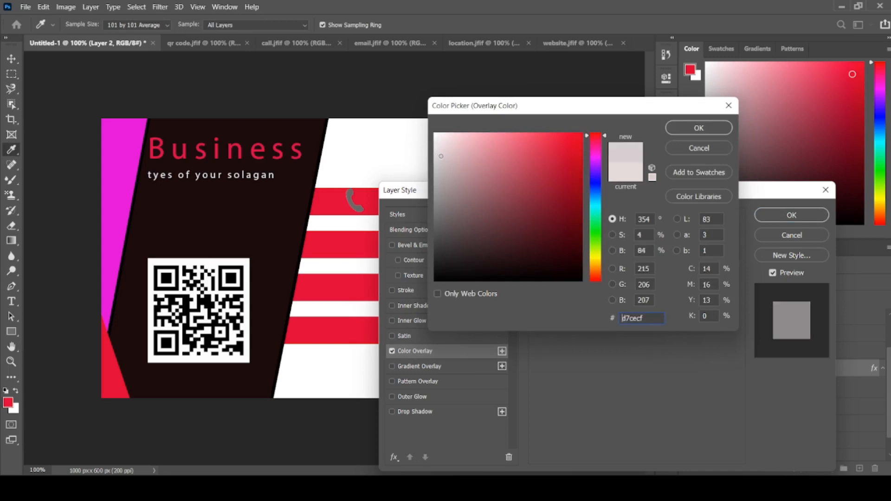
click(439, 144)
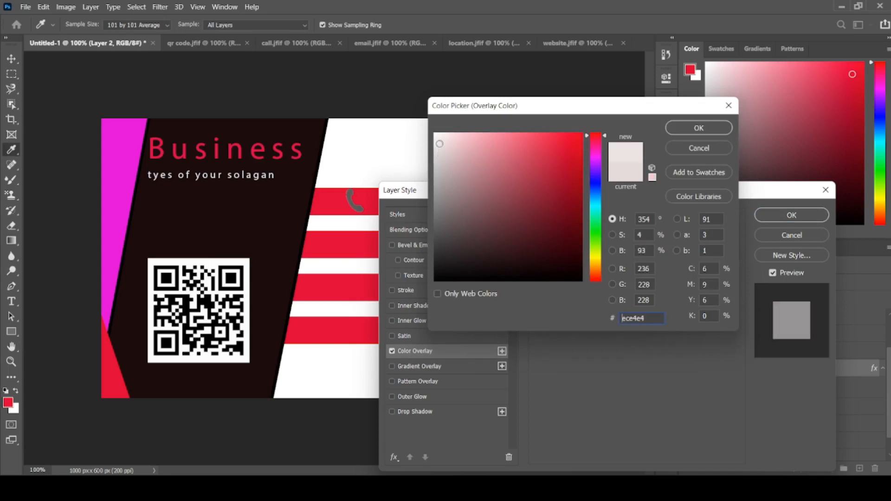
click(679, 132)
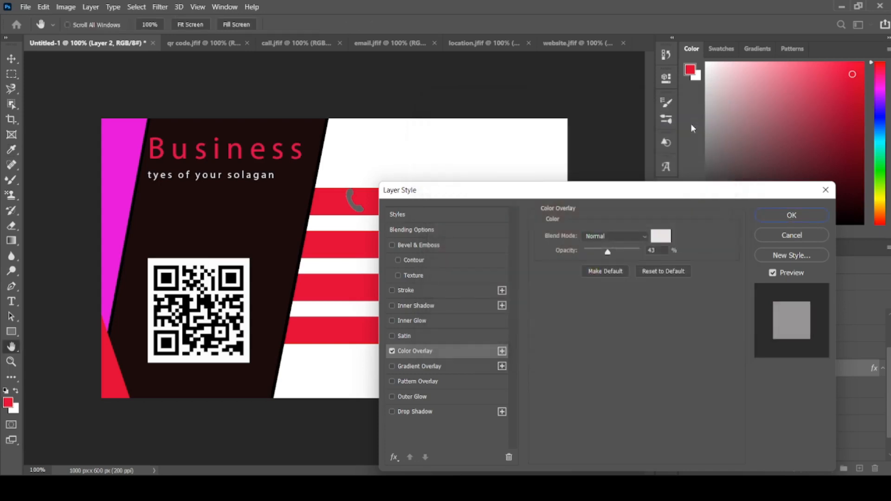
click(794, 214)
key(v)
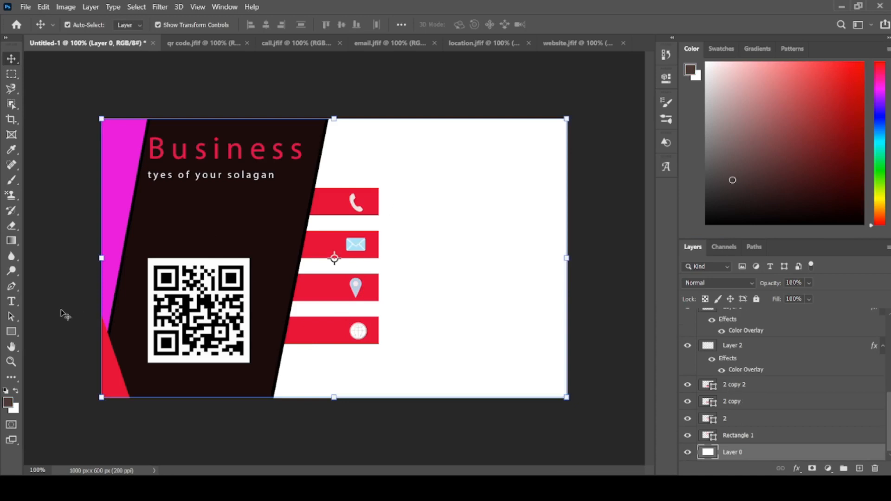
- Add a 12 pt horizontal text box reading "Your name" in the white area above the red bars and narrow it to fit the text
drag(12, 301, 53, 304)
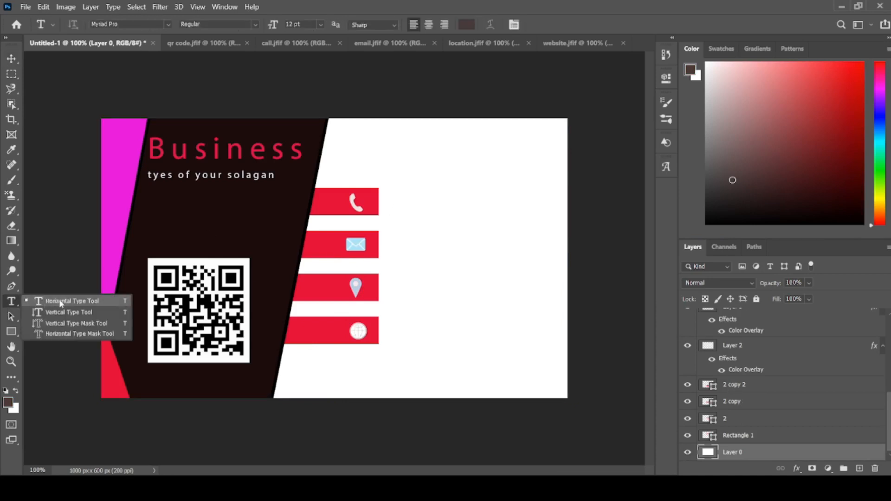
click(61, 301)
drag(358, 131, 502, 153)
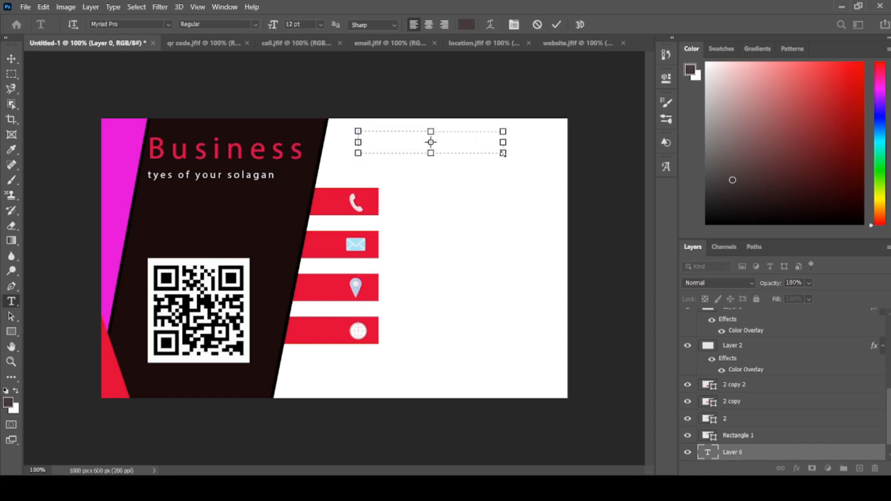
text(Your name)
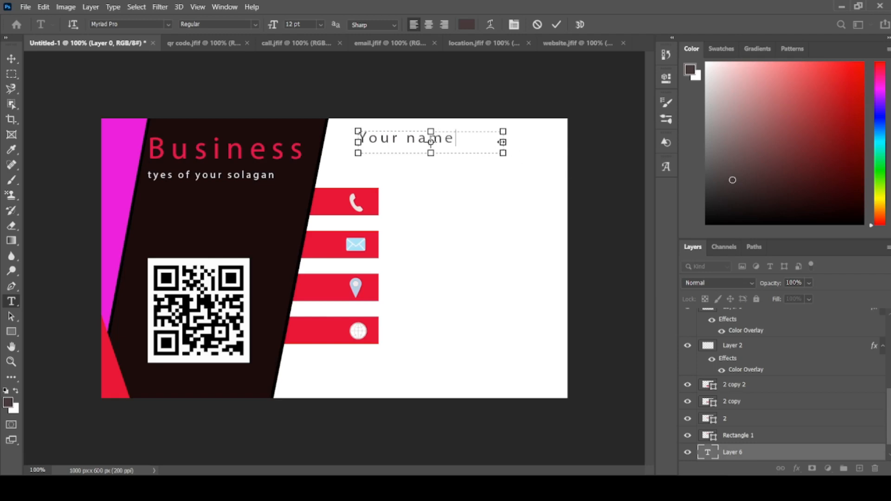
drag(501, 142, 458, 142)
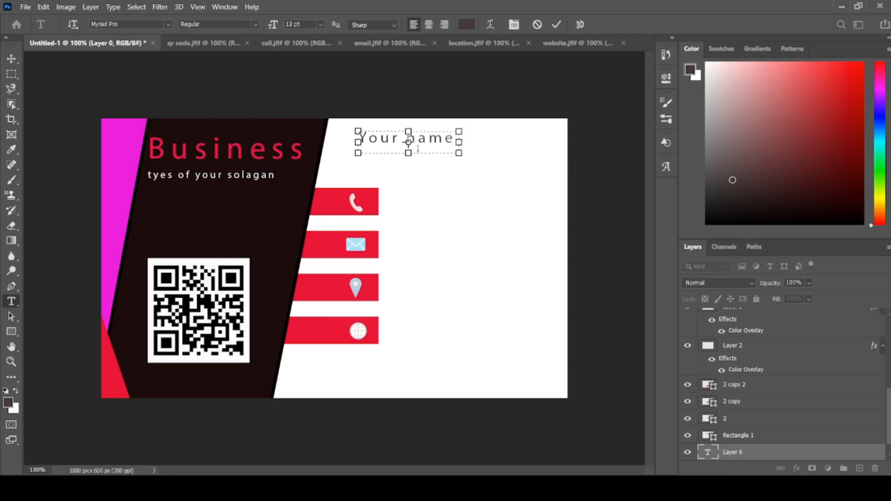
click(13, 60)
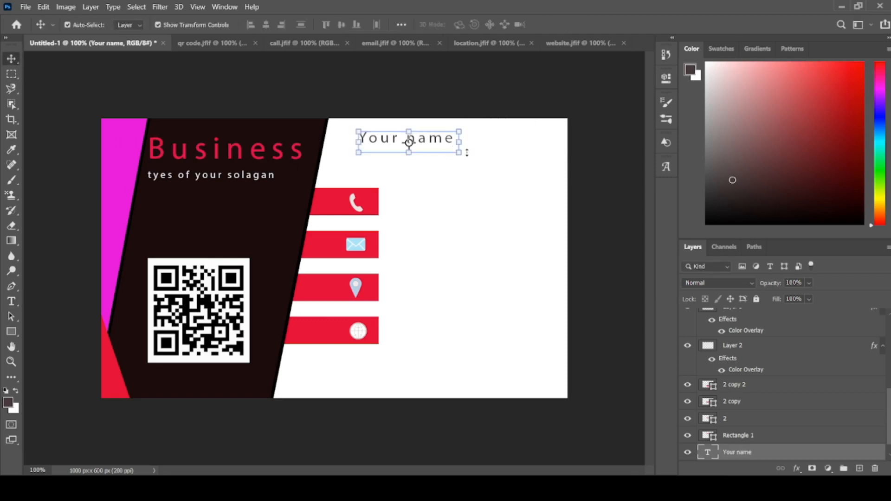
- Enlarge the "Your name" text to about 120% and reposition it to about X 745 px, Y 44 px
drag(459, 152, 479, 158)
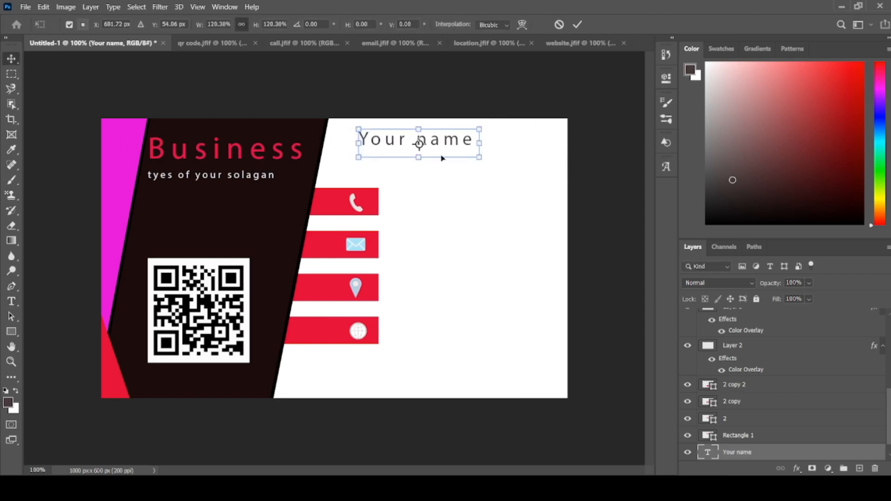
drag(399, 145, 421, 141)
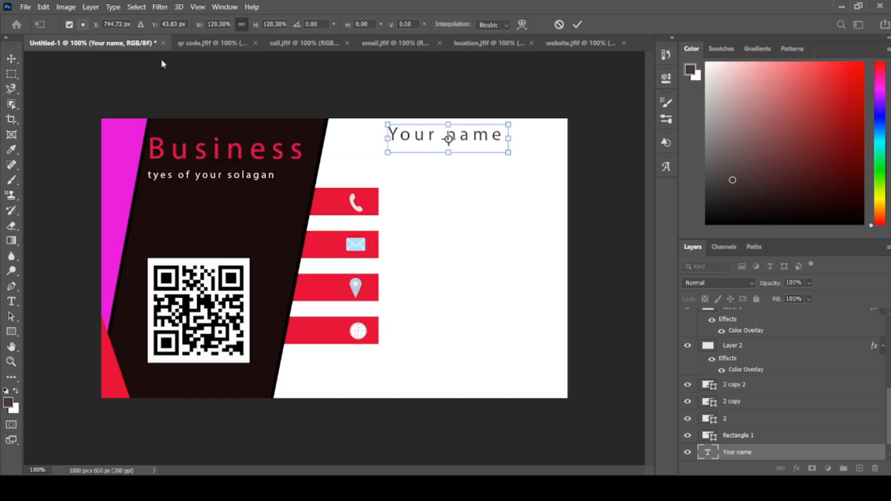
key(Return)
- Try to change the font of the "Your name" text to Kunstler Script
click(17, 305)
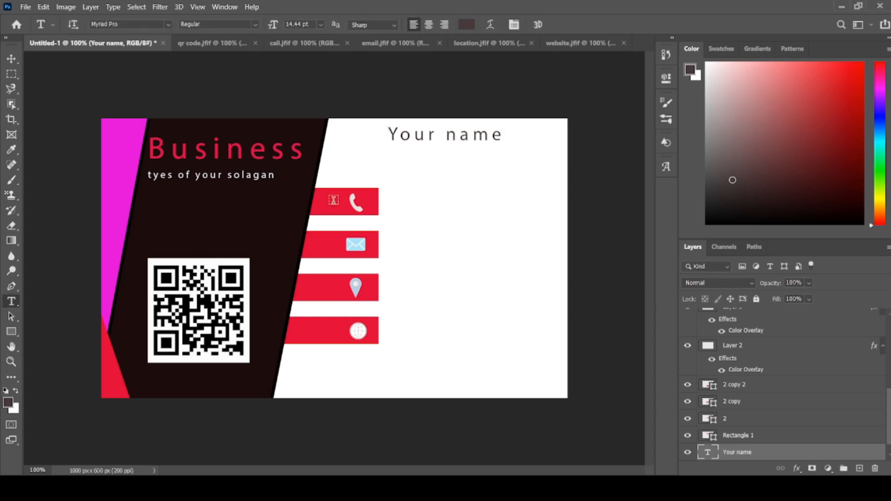
click(441, 139)
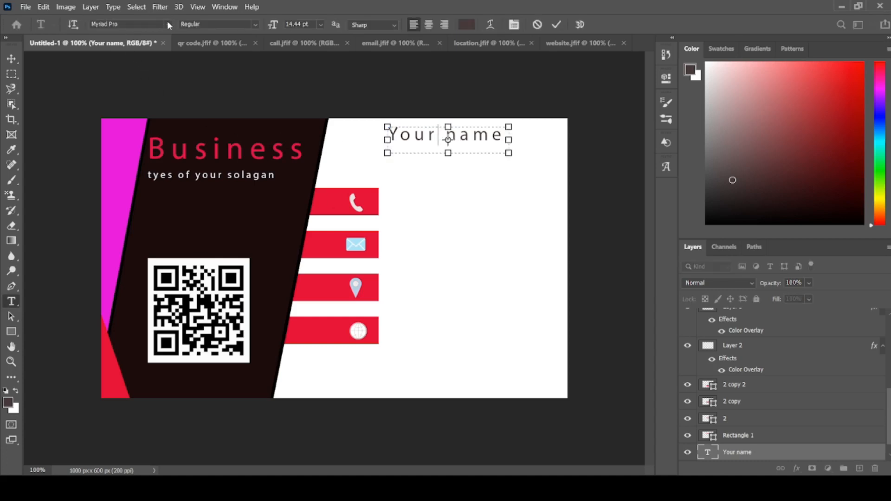
click(167, 24)
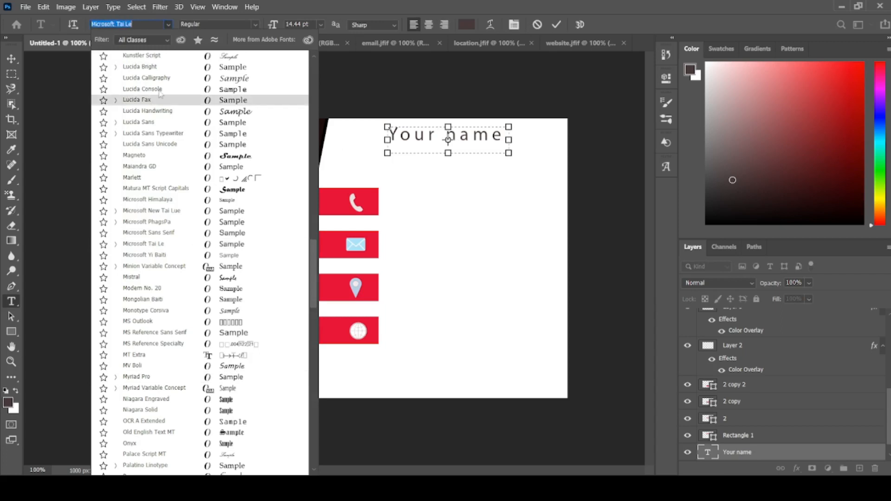
click(169, 24)
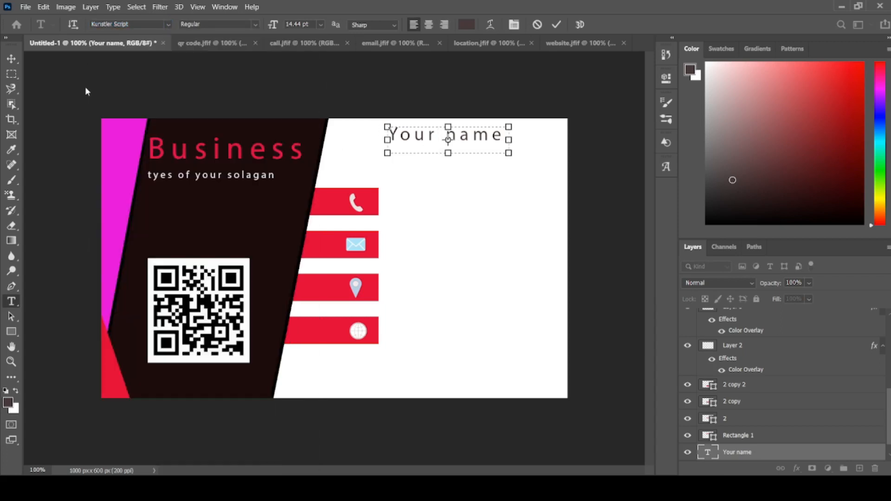
click(12, 58)
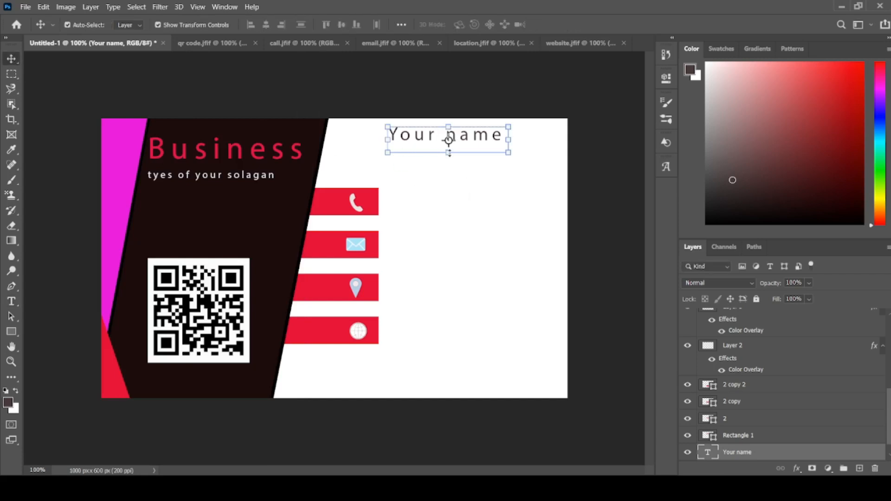
drag(448, 154, 449, 153)
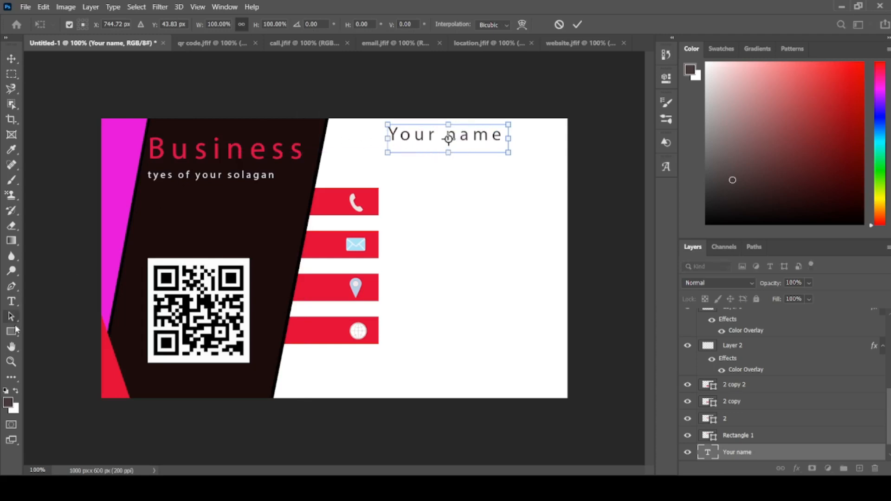
- Draw a nearly horizontal line about 315 px wide beneath "Your name" with the Line tool and give it a light grey fill
drag(14, 328, 74, 371)
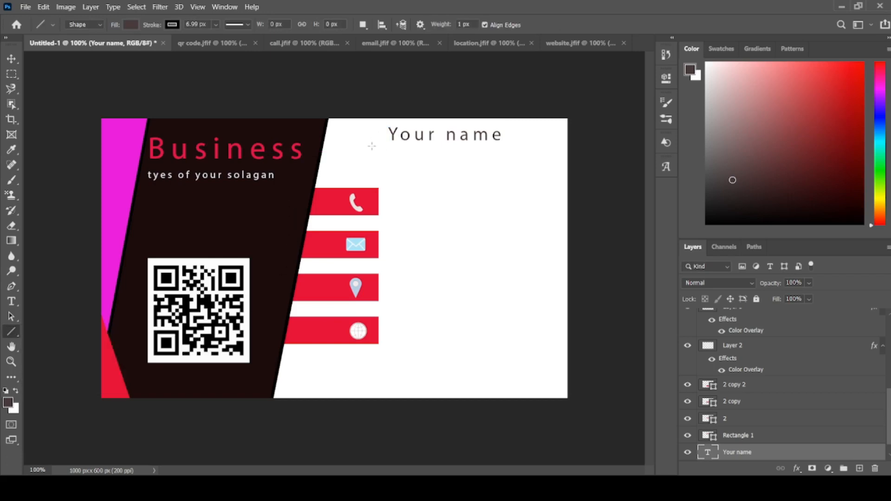
drag(372, 146, 519, 145)
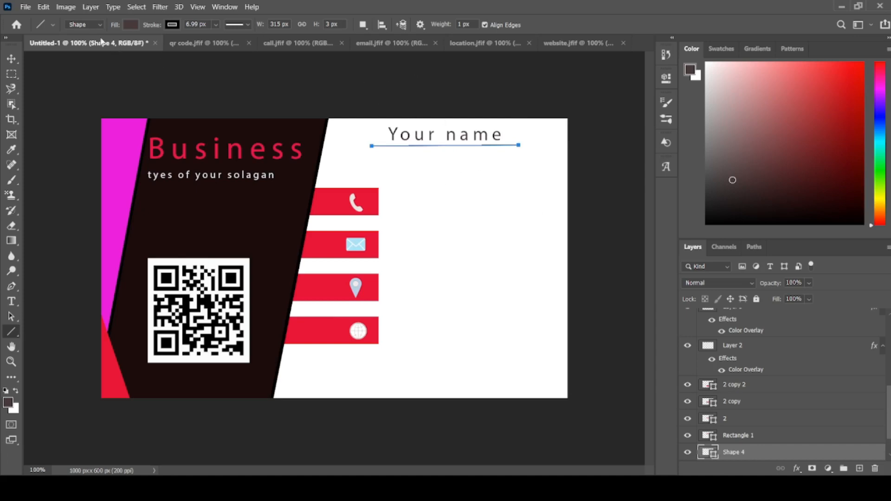
click(131, 24)
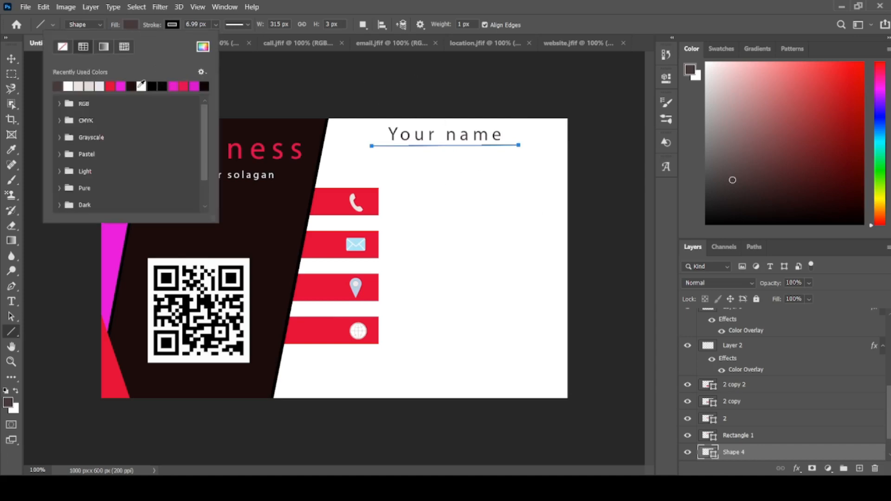
click(85, 86)
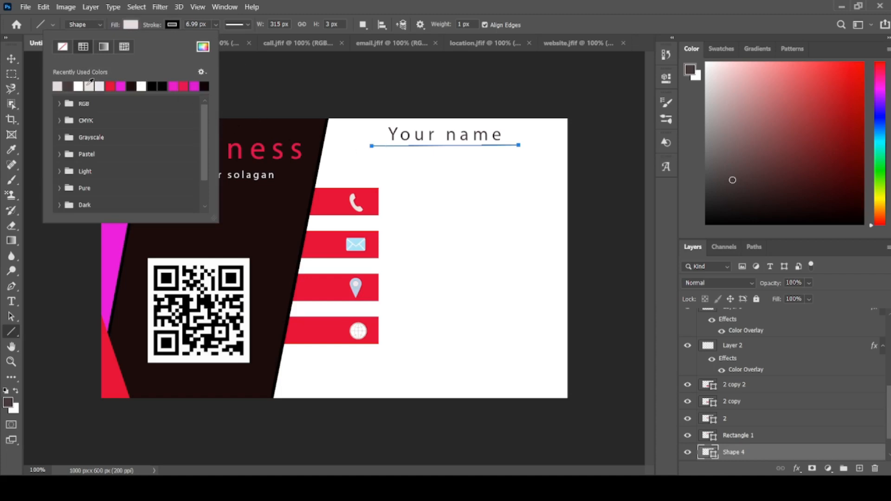
click(12, 60)
click(11, 60)
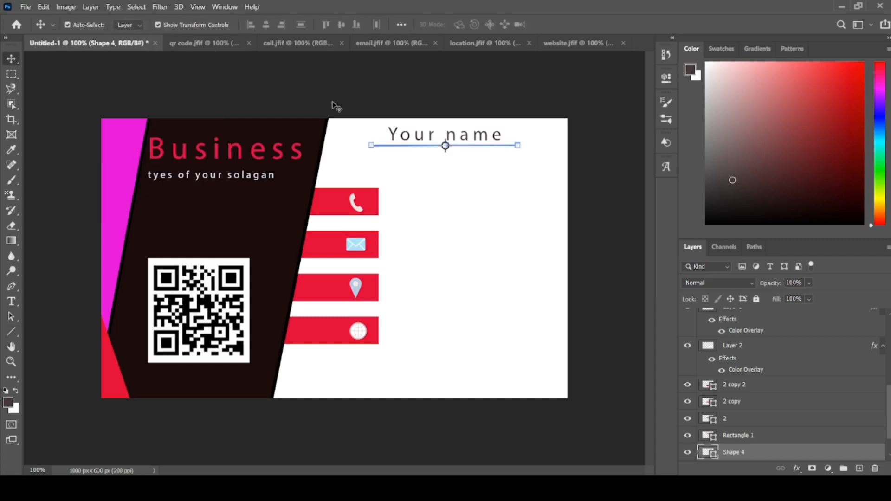
- Add a 5 px outside stroke effect to the line beneath "Your name"
double_click(836, 459)
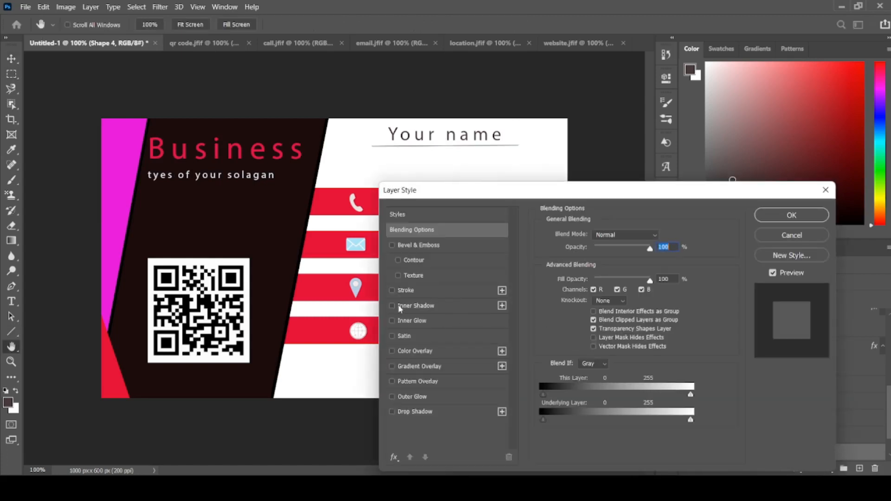
click(415, 288)
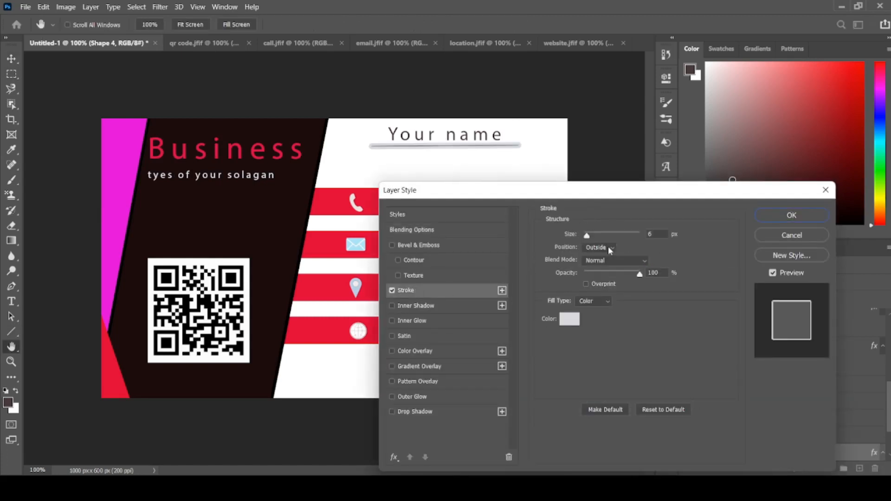
click(598, 232)
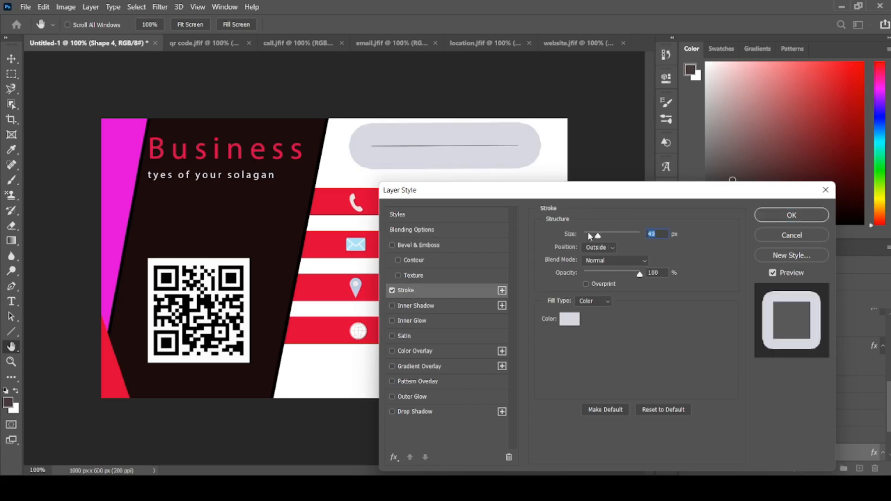
click(587, 233)
drag(588, 235, 587, 236)
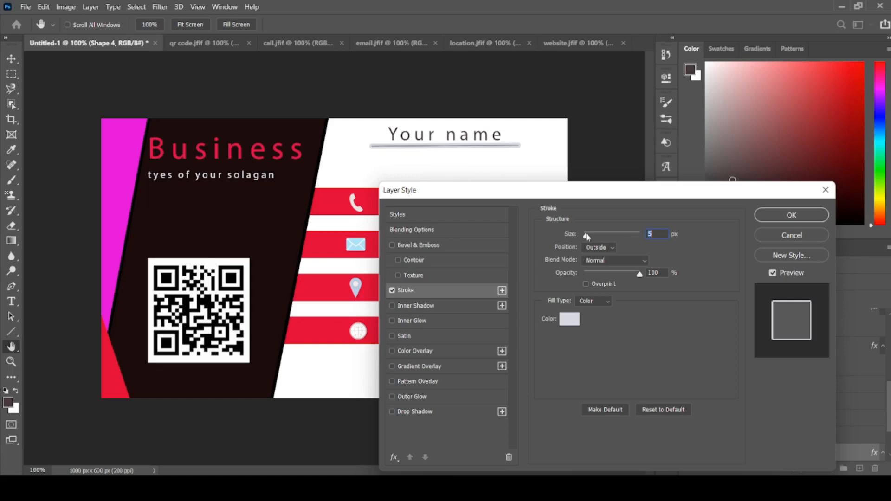
- Set the line's stroke colour to light grey #cccccc and apply the layer style
click(569, 319)
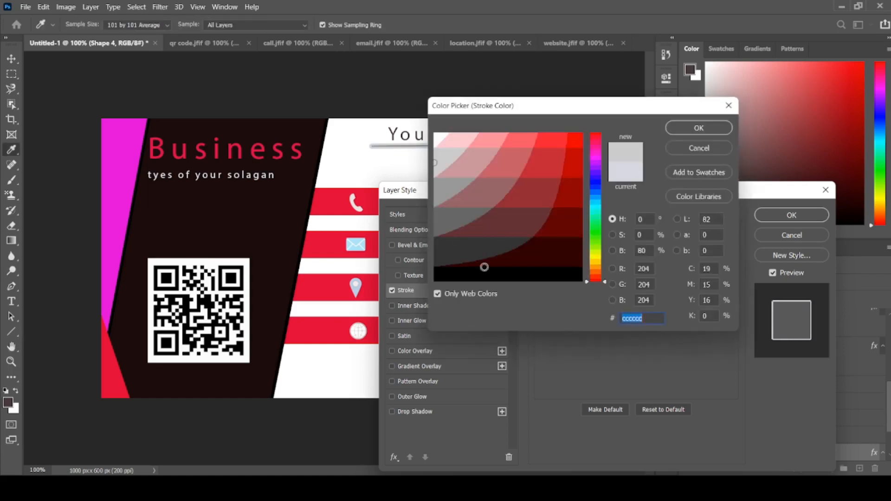
click(435, 139)
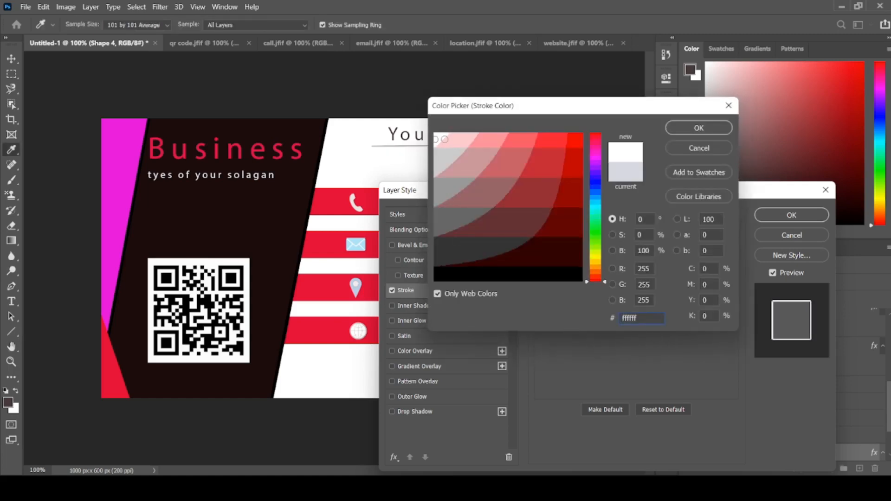
click(442, 155)
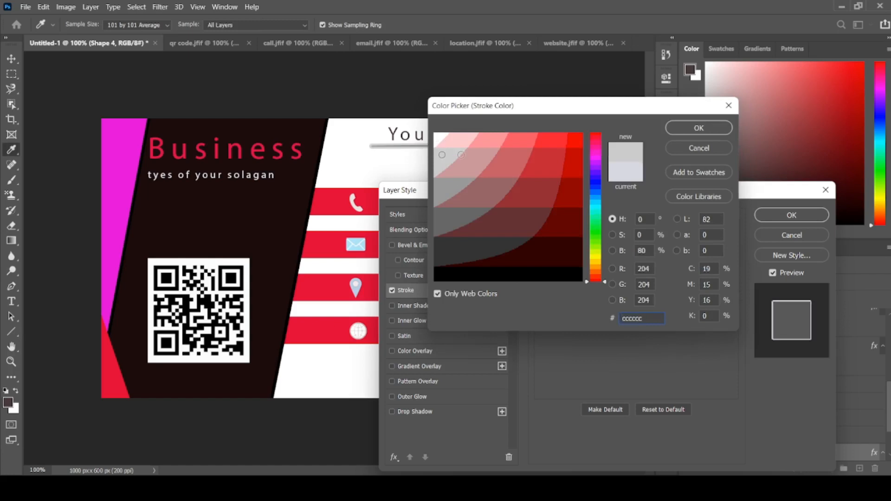
click(699, 128)
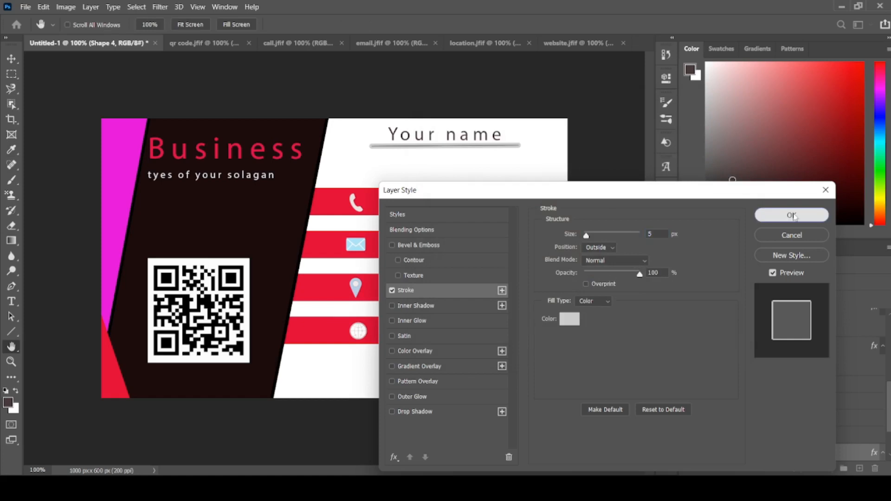
click(793, 214)
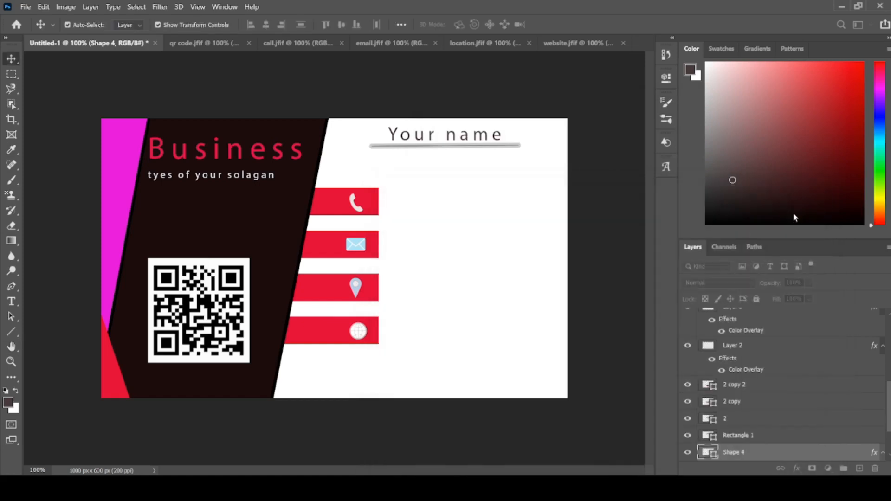
- Add a 12 pt horizontal text box reading "Your domain" beneath the grey line and shrink the box to fit the text
click(11, 301)
click(54, 307)
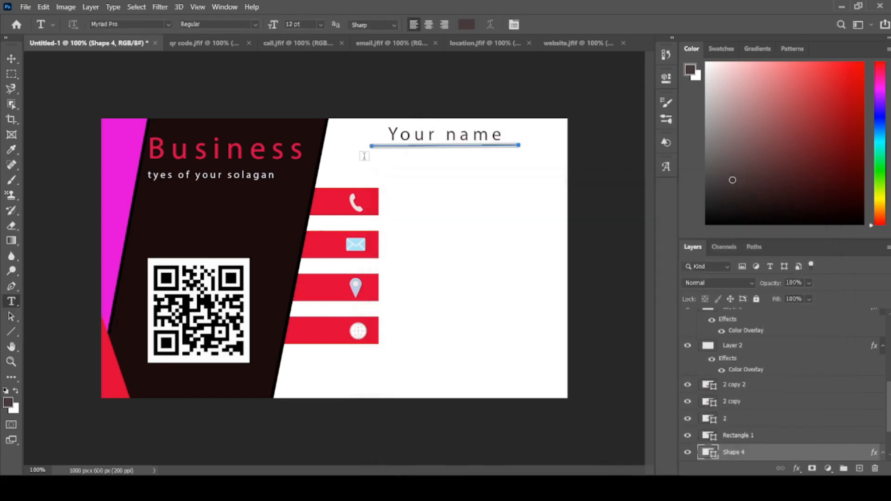
click(412, 166)
drag(412, 165, 510, 169)
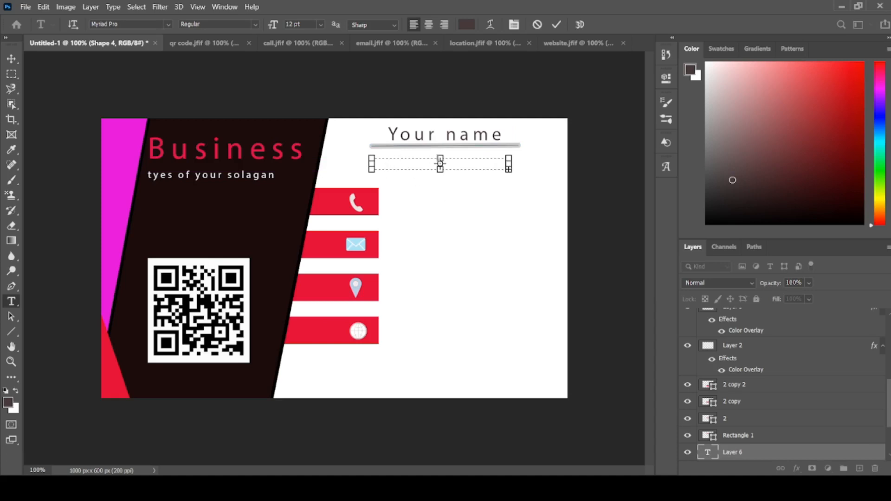
drag(443, 172, 443, 195)
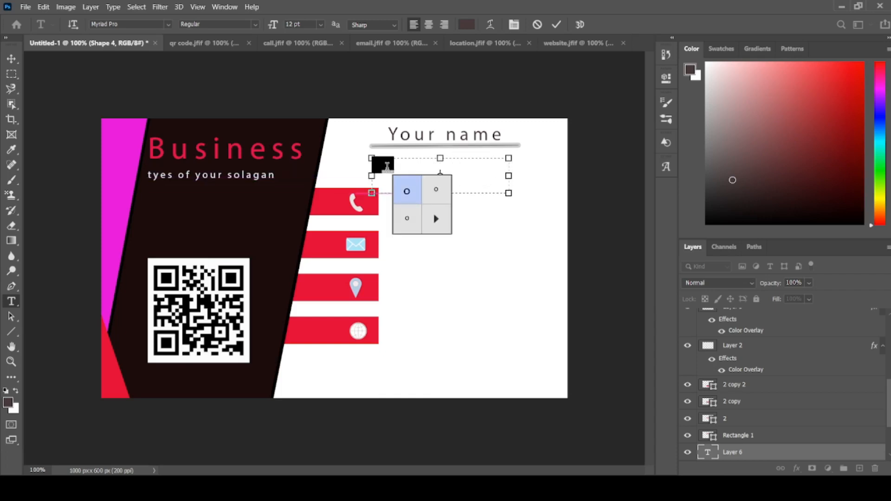
text(Ya)
click(398, 163)
text(ur )
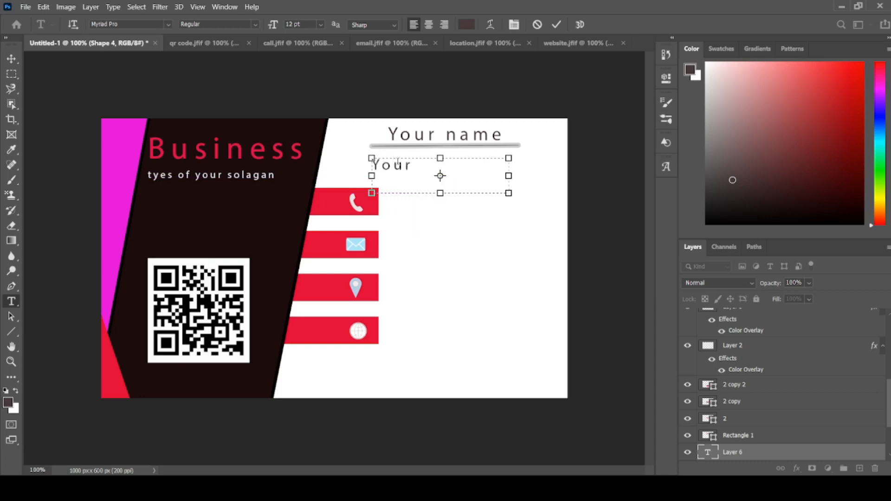
text(domain)
drag(440, 198, 440, 181)
drag(509, 169, 491, 168)
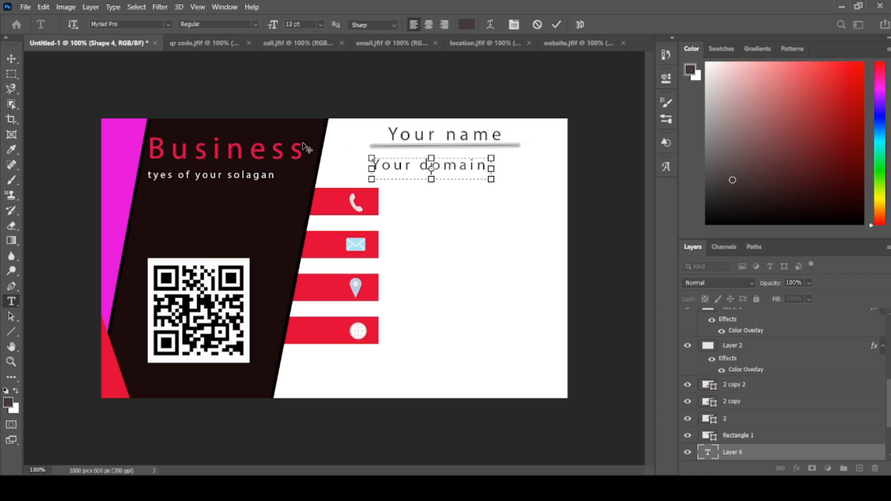
- Align "Your domain" with the left edge of "Your name" just below the line and scale it to about 80.65%
click(12, 59)
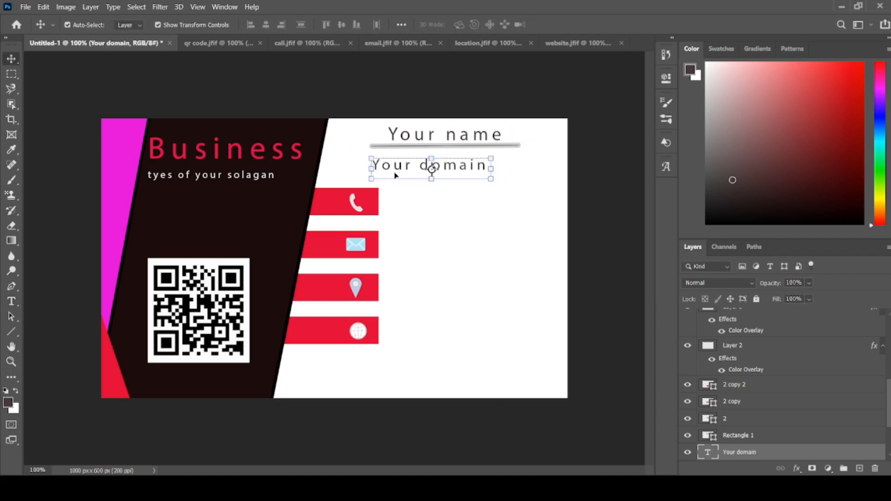
drag(394, 176, 417, 175)
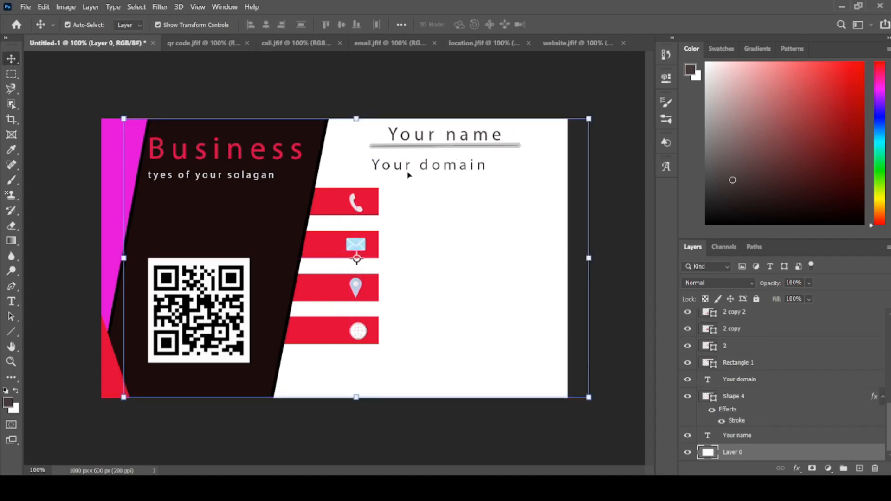
click(415, 168)
drag(415, 168, 434, 159)
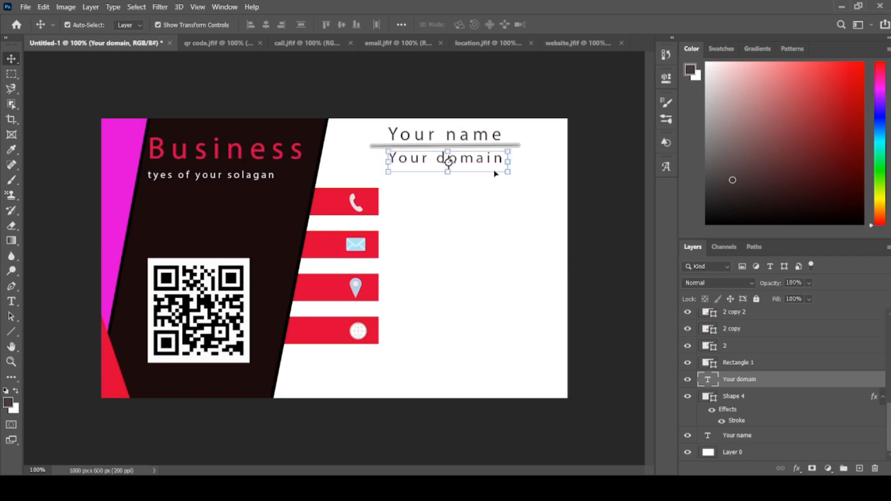
drag(507, 172, 484, 167)
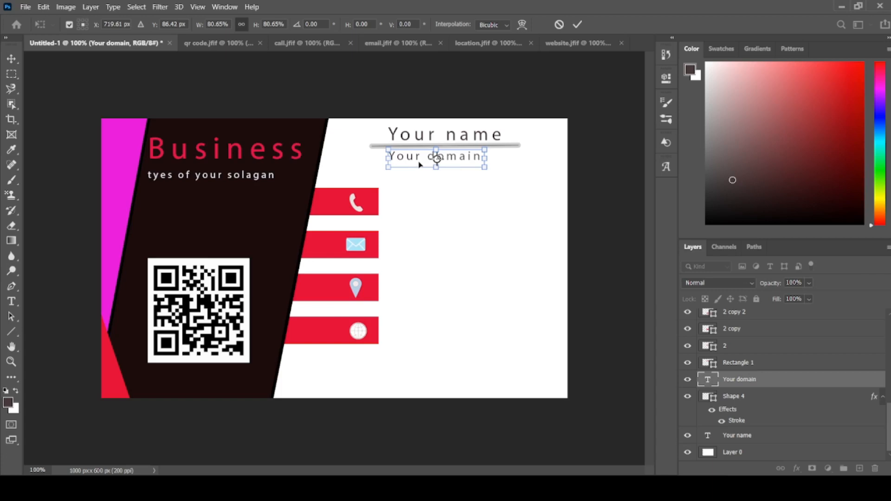
drag(419, 165, 424, 164)
click(8, 62)
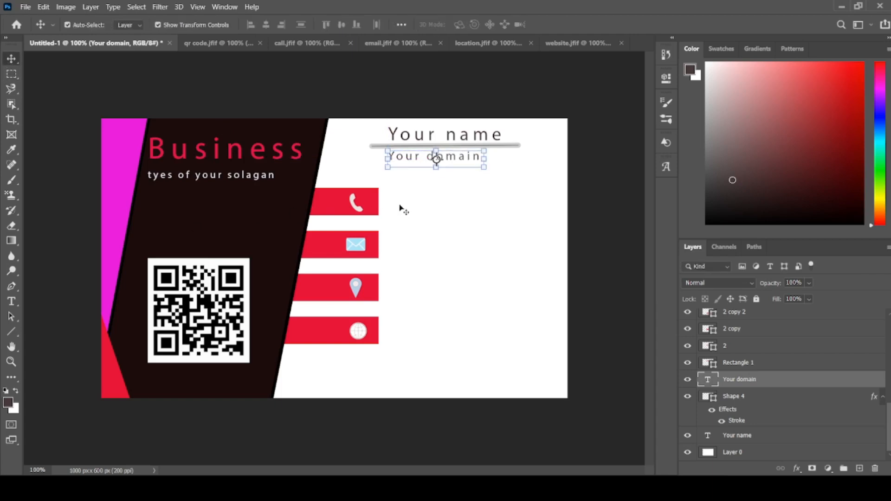
- Add a 12 pt horizontal text box beside the phone icon's bar and enter the contact phone number
right_click(12, 303)
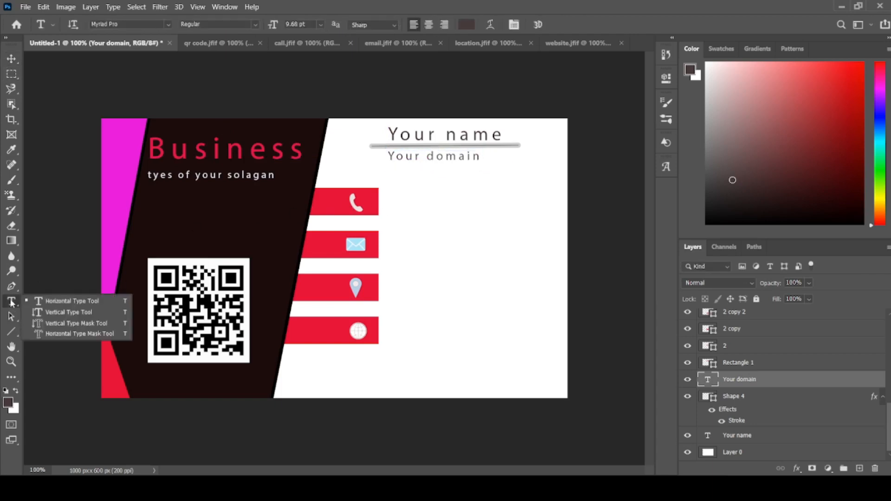
click(46, 301)
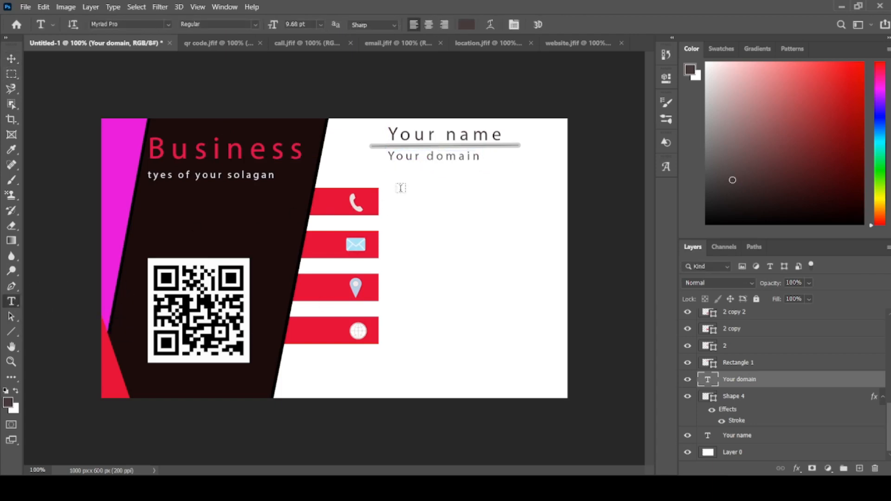
drag(400, 188, 518, 211)
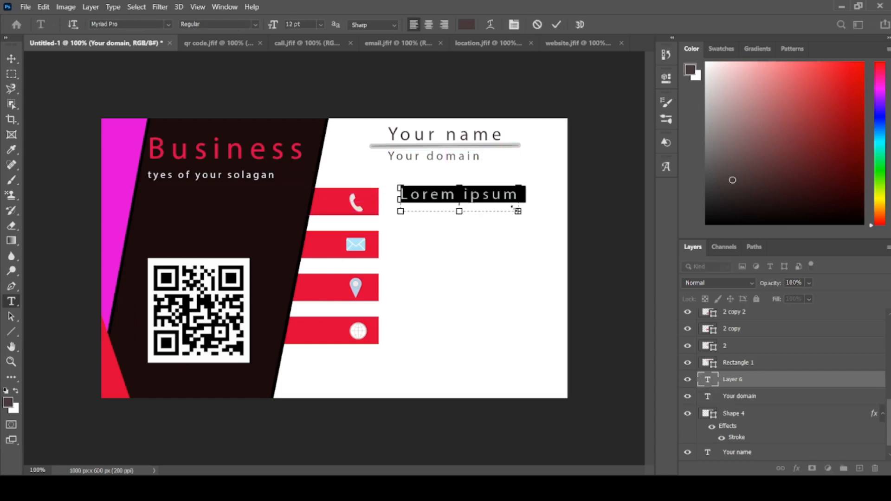
key(Delete)
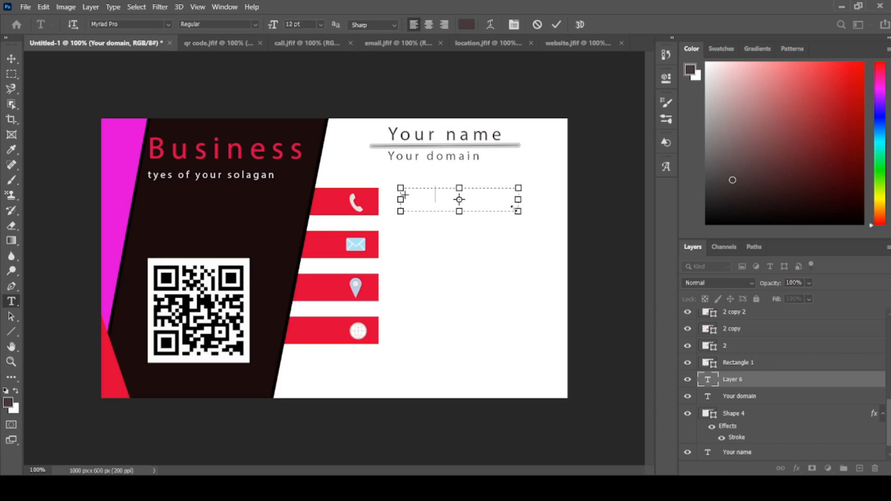
text(123 46787)
key(BackSpace)
key(BackSpace)
text(8763)
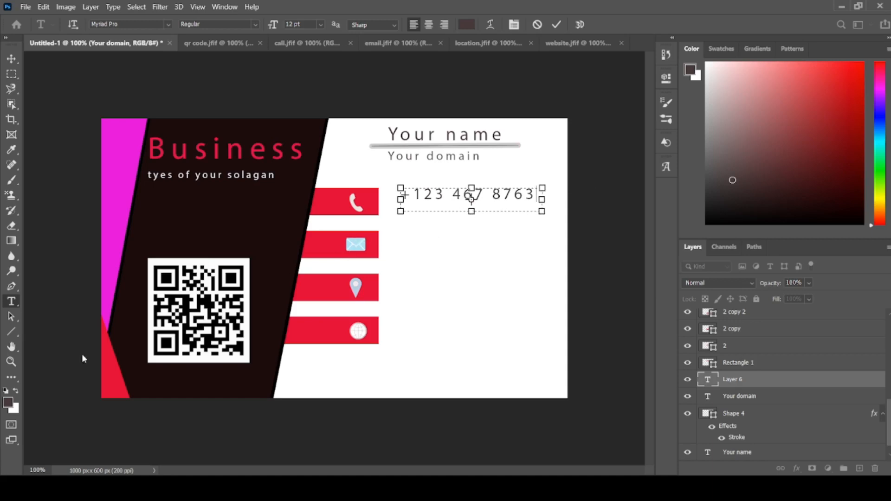
- Shift the phone number text slightly closer to its red bar, commit it and deselect the layer
right_click(12, 301)
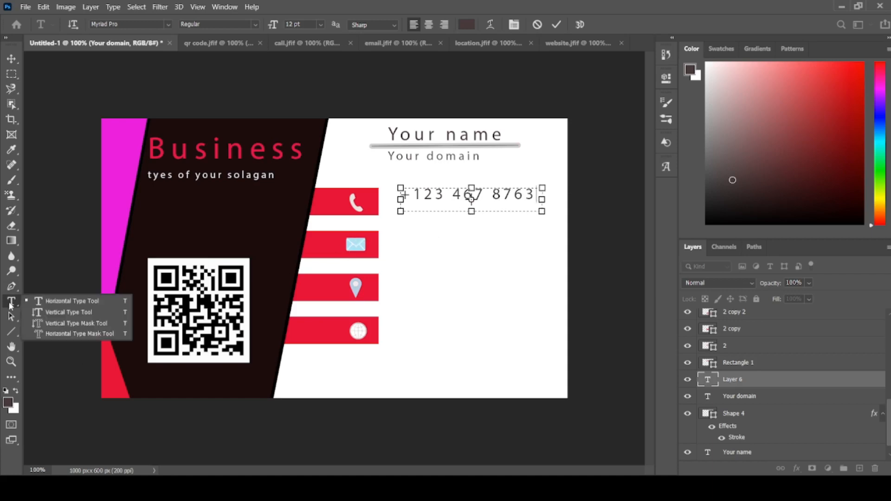
click(71, 301)
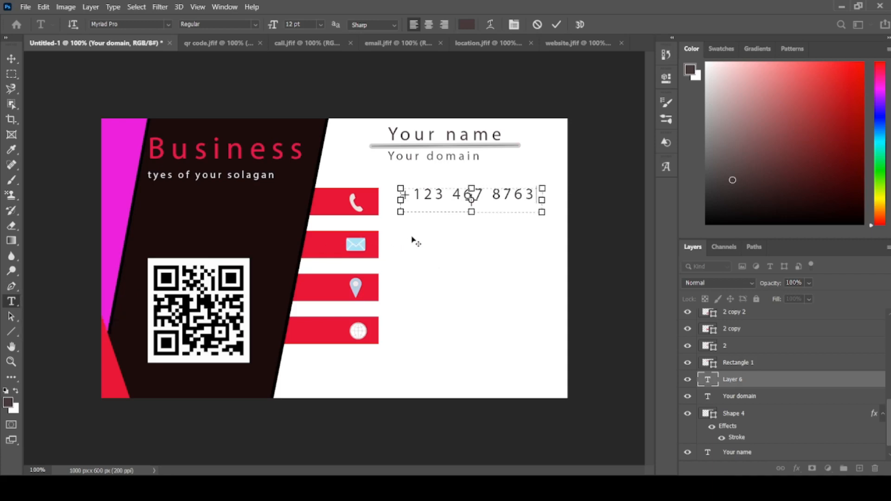
mouse_move(412, 238)
mouse_down()
mouse_move(434, 264)
mouse_move(409, 224)
mouse_move(407, 231)
mouse_up()
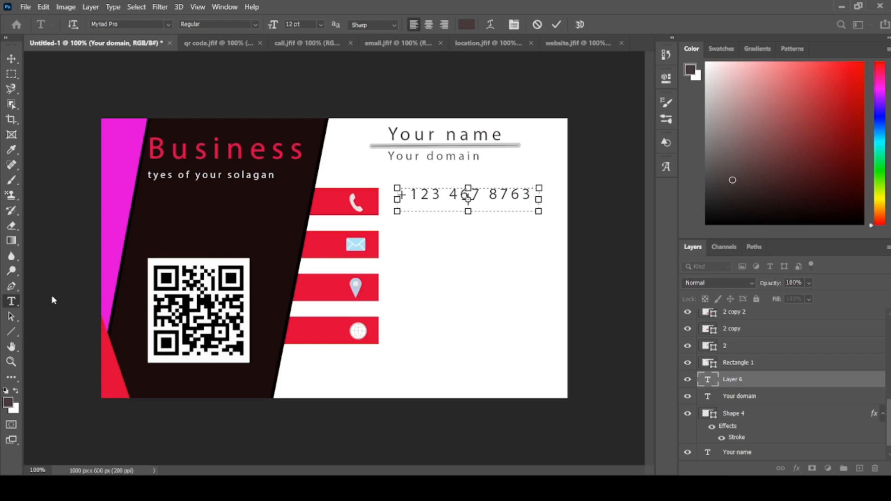
click(11, 59)
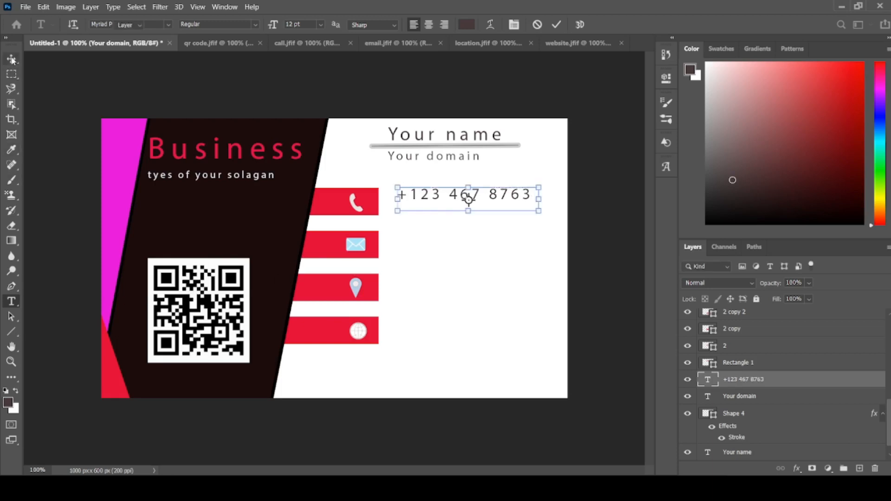
click(74, 194)
- Add a 12 pt horizontal text box reading "Your domain" beside the email icon, matching the phone number box's width
right_click(16, 301)
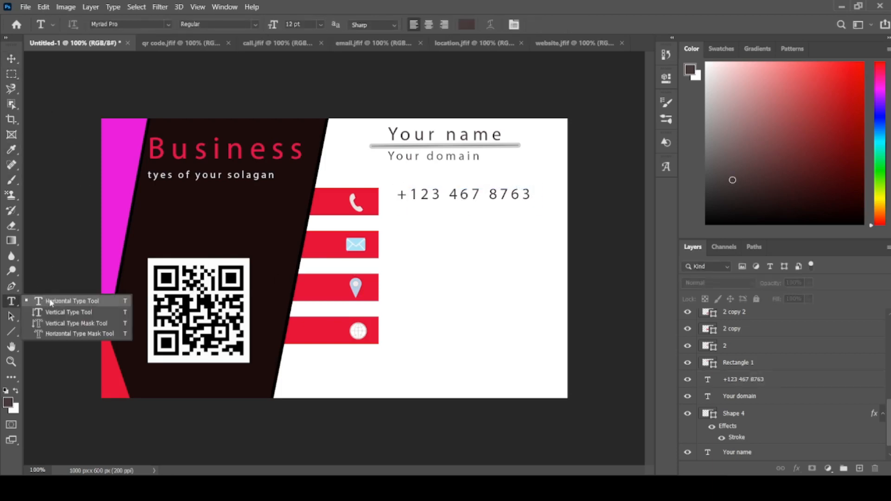
click(50, 302)
drag(397, 237, 539, 263)
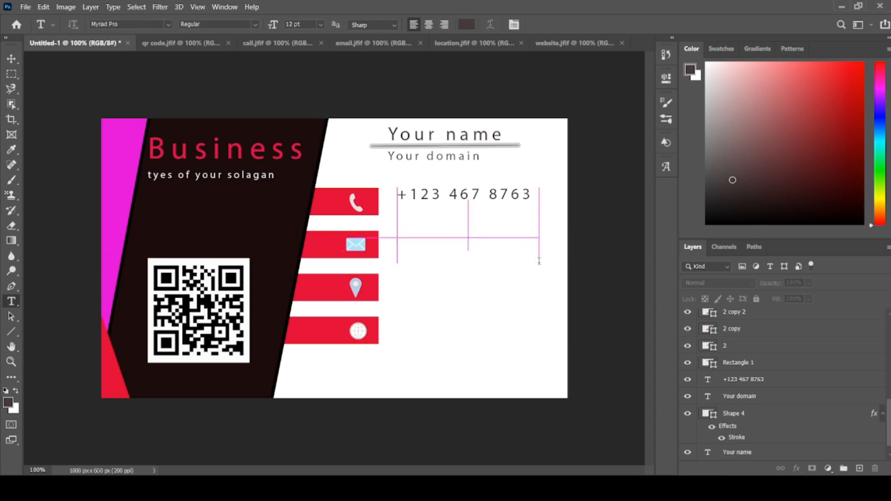
key(BackSpace)
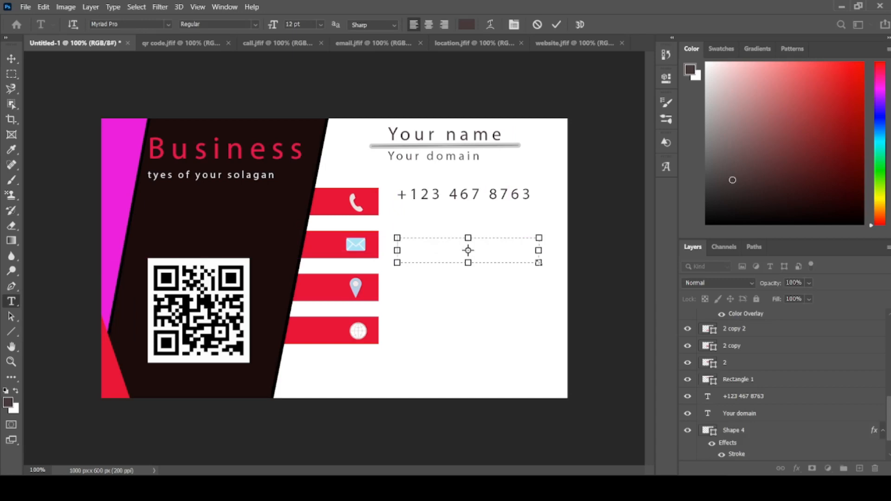
text(Your somain)
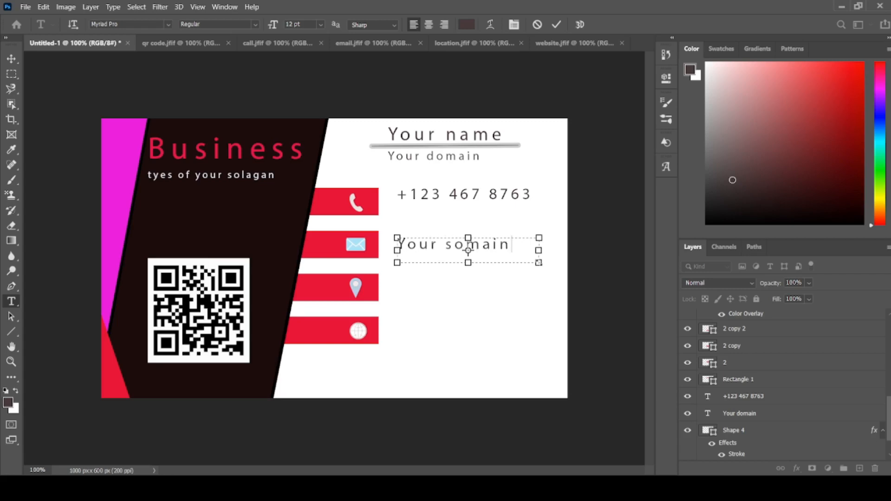
key(BackSpace)
key(BackSpace)
key(BackSpace)
key(BackSpace)
key(BackSpace)
key(BackSpace)
text(domain)
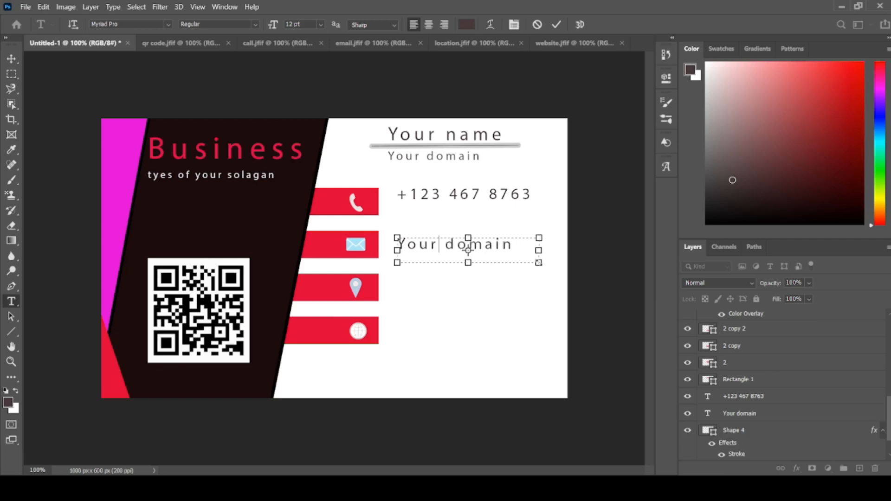
- Complete the text beside the email icon as the contact email address, widen its text box past the card's edge and commit it
key(Delete)
key(Delete)
key(Delete)
key(Delete)
key(Delete)
key(Delete)
key(Delete)
key(BackSpace)
text(do)
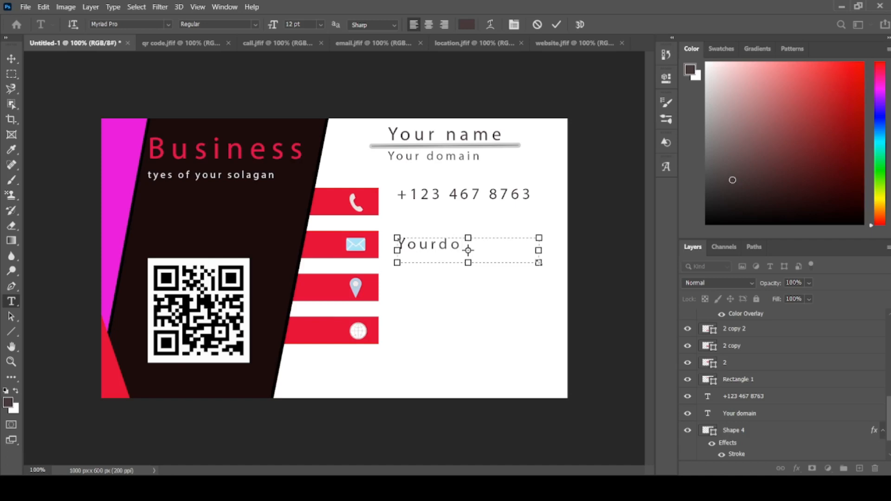
text(main)
text(22)
key(BackSpace)
key(BackSpace)
key(BackSpace)
key(BackSpace)
key(BackSpace)
key(BackSpace)
drag(539, 250, 634, 246)
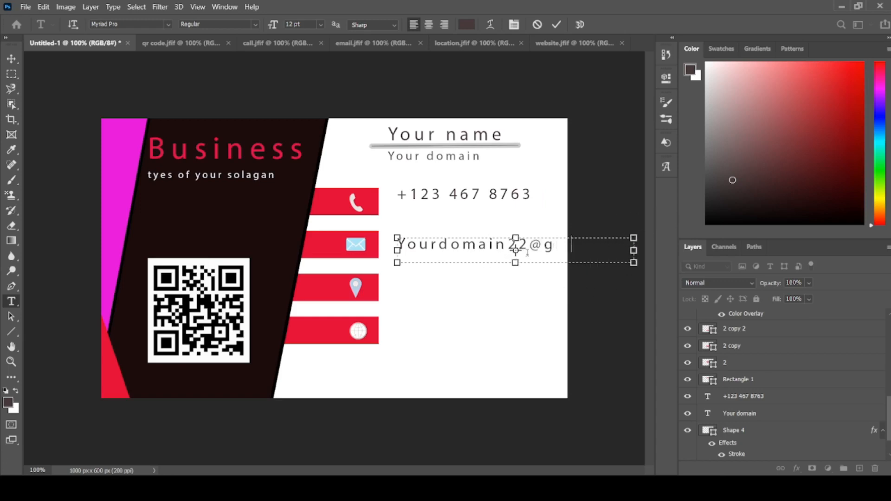
text(m)
text(ail.com)
click(11, 58)
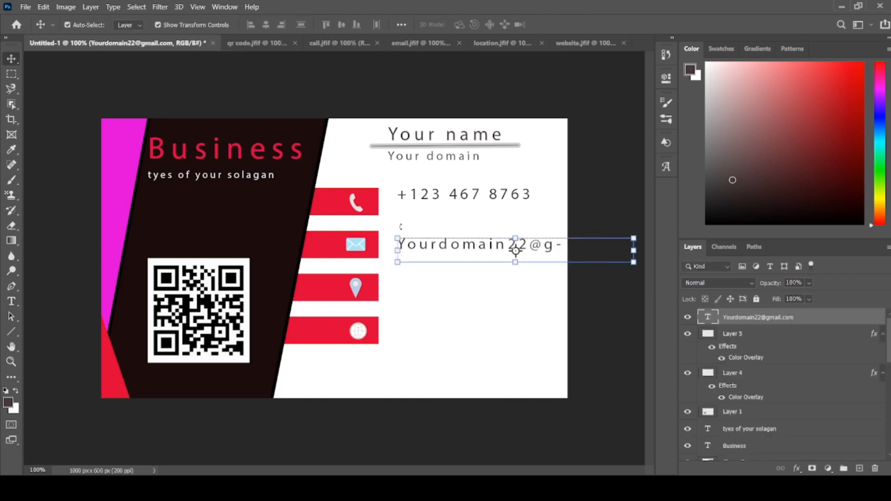
- Try enlarging the email address text to 155.12% and shifting it across the icon bars
drag(432, 251, 345, 229)
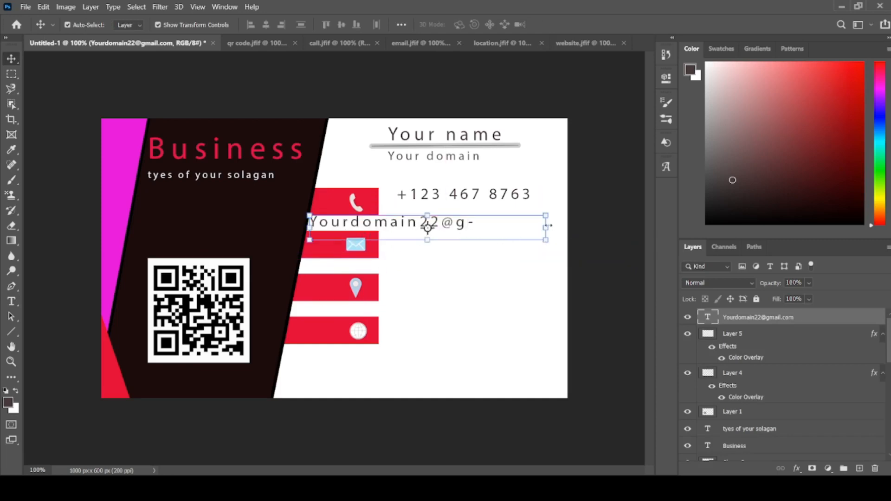
drag(548, 226, 588, 227)
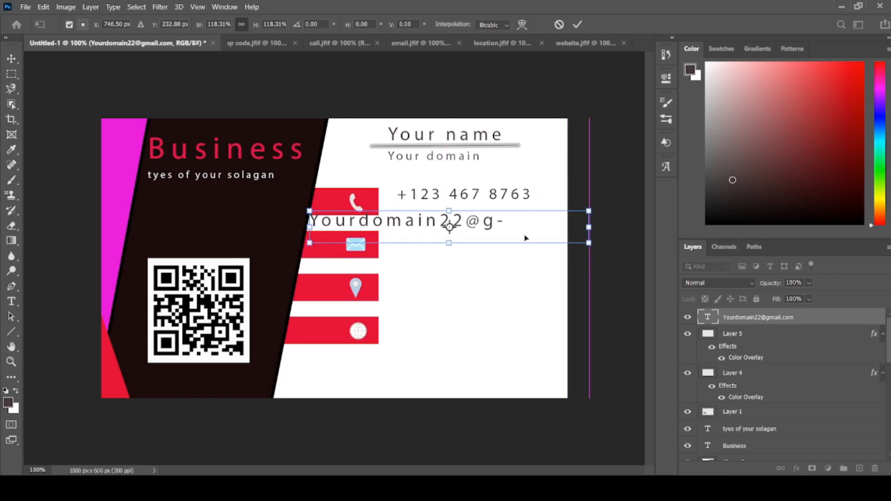
drag(506, 234, 445, 240)
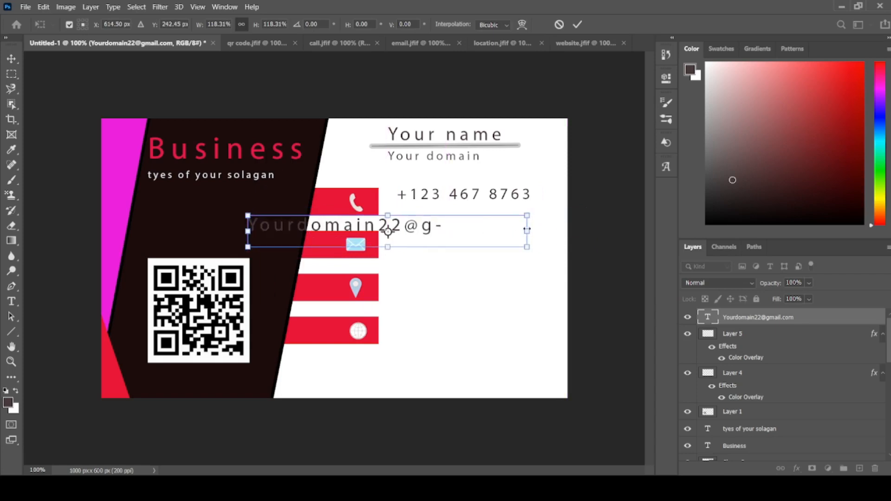
drag(527, 230, 567, 230)
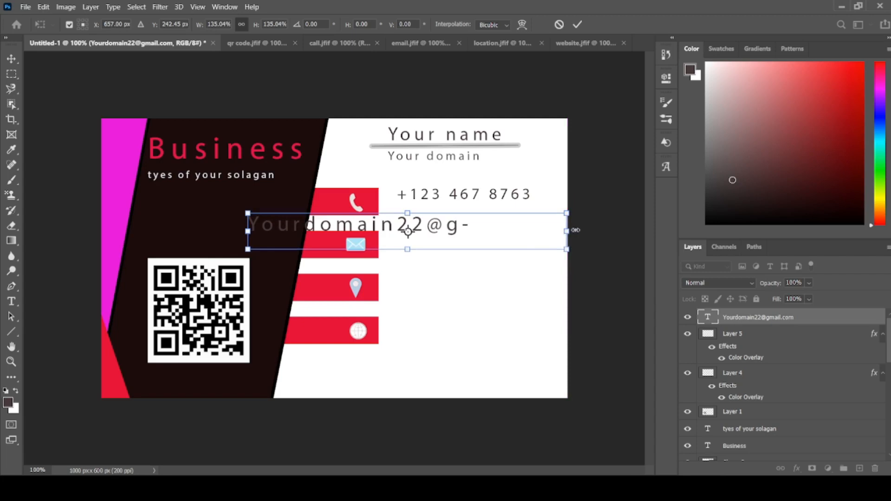
drag(575, 230, 623, 230)
drag(518, 213, 469, 197)
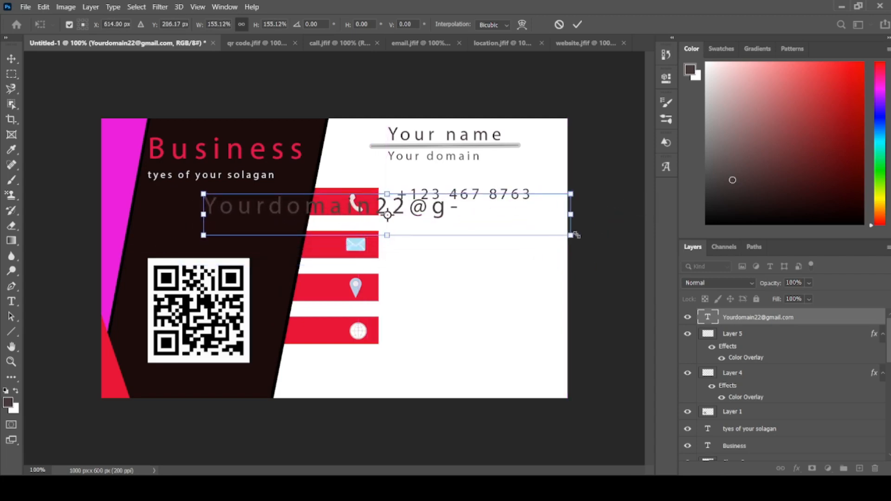
- Scale the email address text to 64.62% beside the email bar and resize its text box to fit the full address on one line
drag(576, 234, 366, 212)
drag(263, 216, 442, 247)
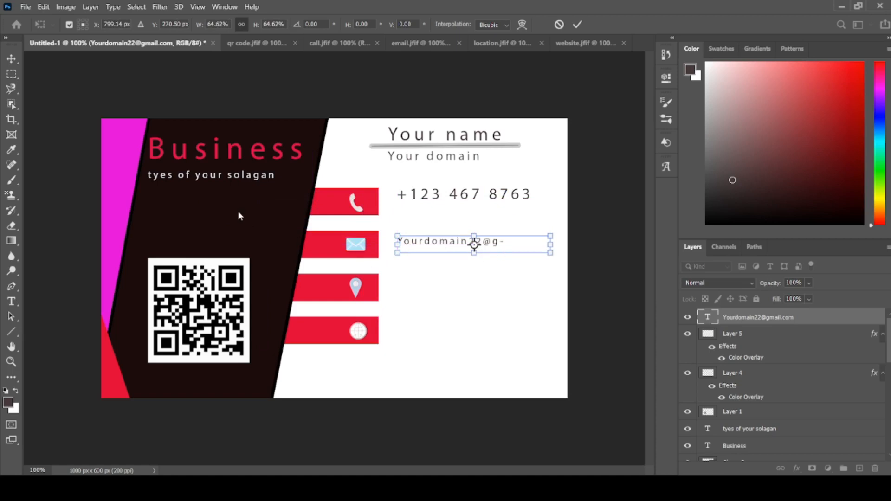
click(11, 301)
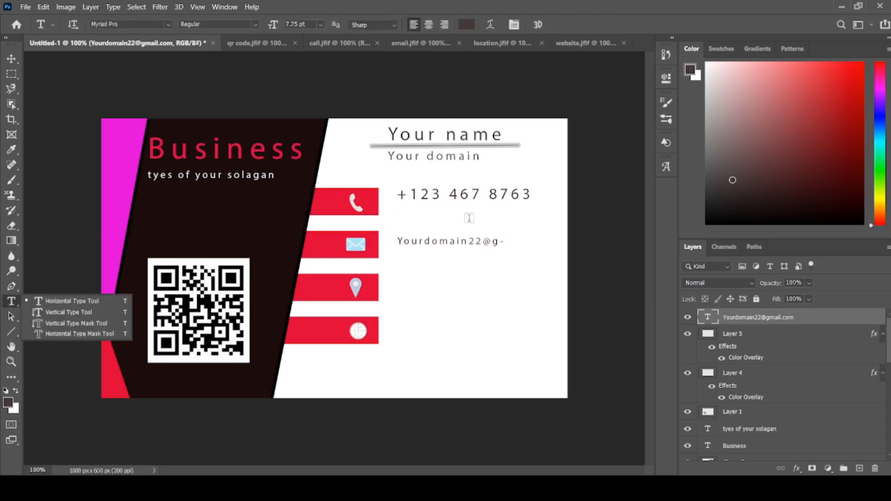
click(463, 242)
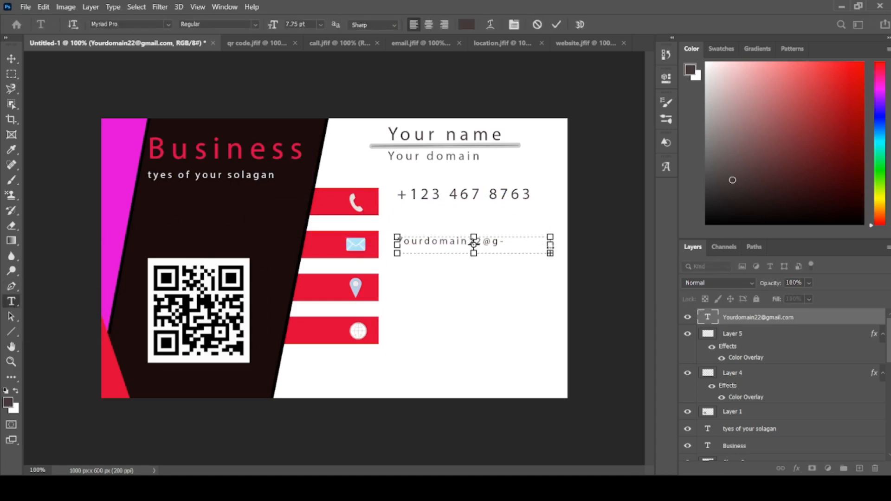
mouse_move(549, 245)
mouse_down()
mouse_move(605, 245)
mouse_move(561, 250)
mouse_up()
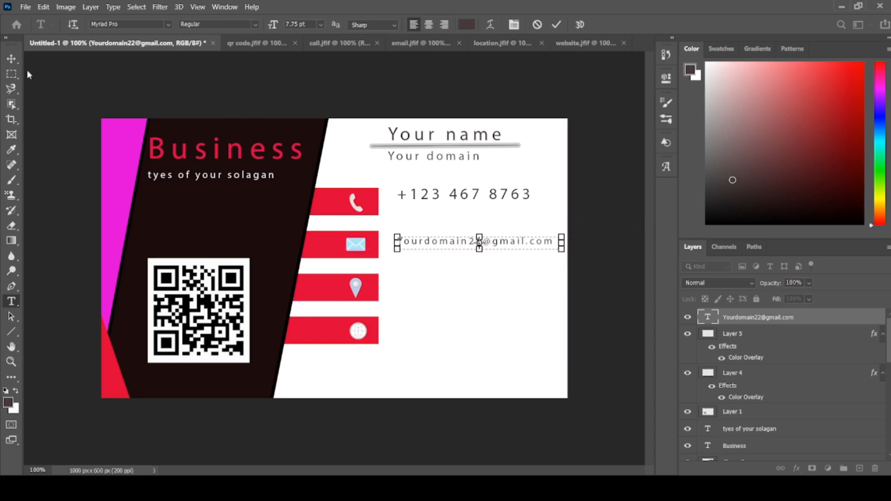
click(11, 59)
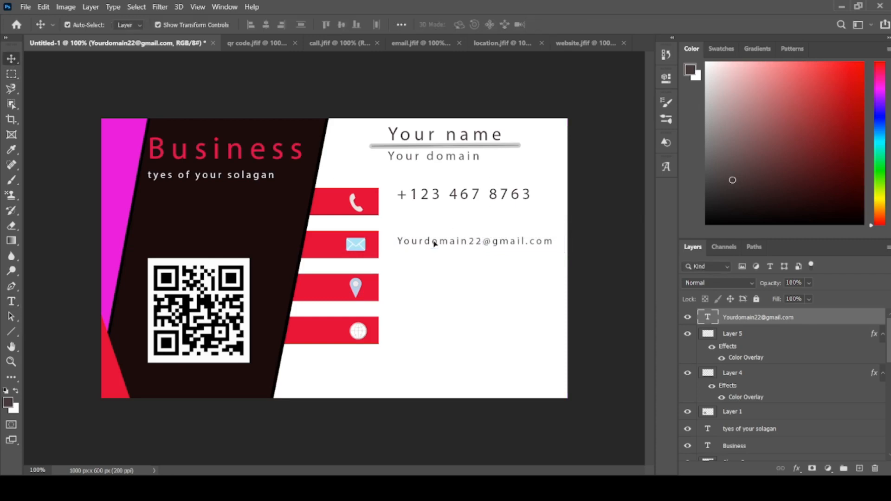
- Move the email address text closer to its red bar, scale it to 113.60% and commit the transform
drag(435, 244, 426, 245)
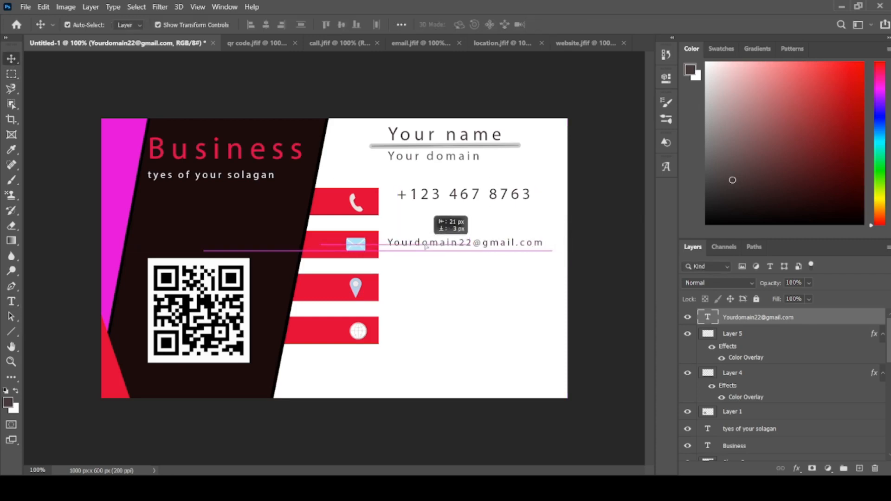
drag(549, 250, 574, 253)
click(522, 246)
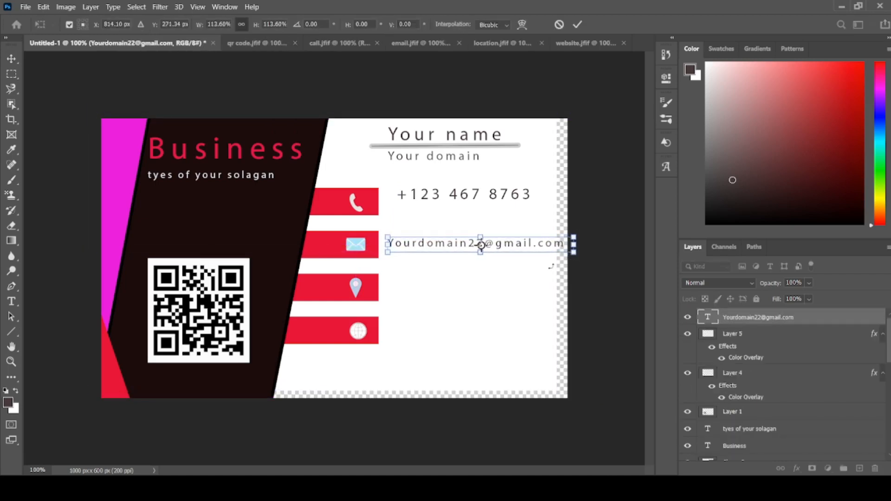
drag(449, 246, 451, 246)
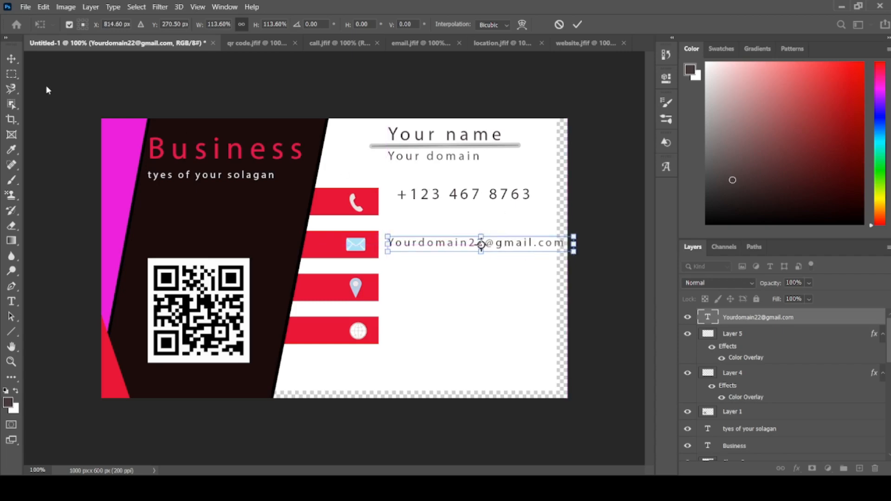
click(12, 58)
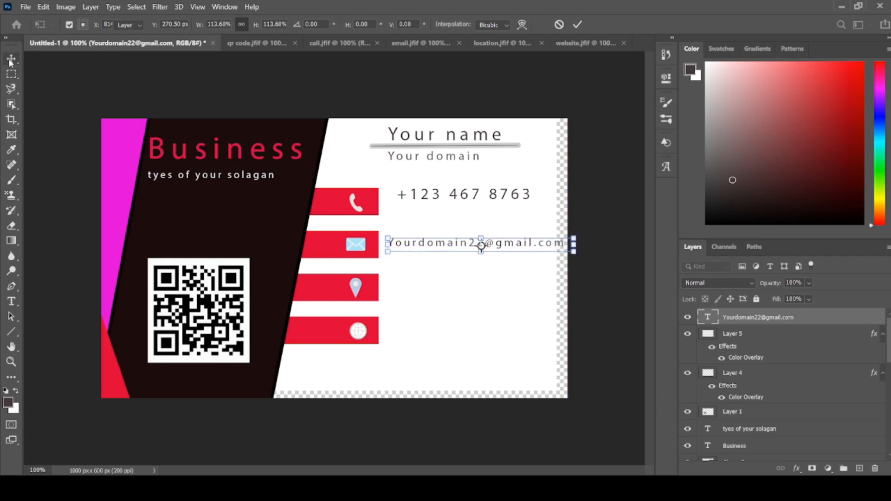
- Widen the phone number's text box slightly and commit it
click(423, 196)
double_click(423, 197)
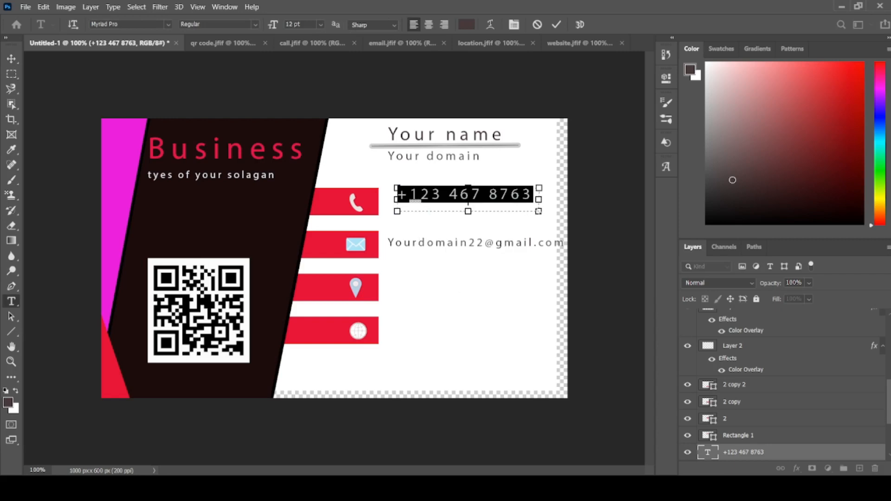
mouse_move(538, 211)
mouse_down()
mouse_move(528, 211)
mouse_move(551, 211)
mouse_up()
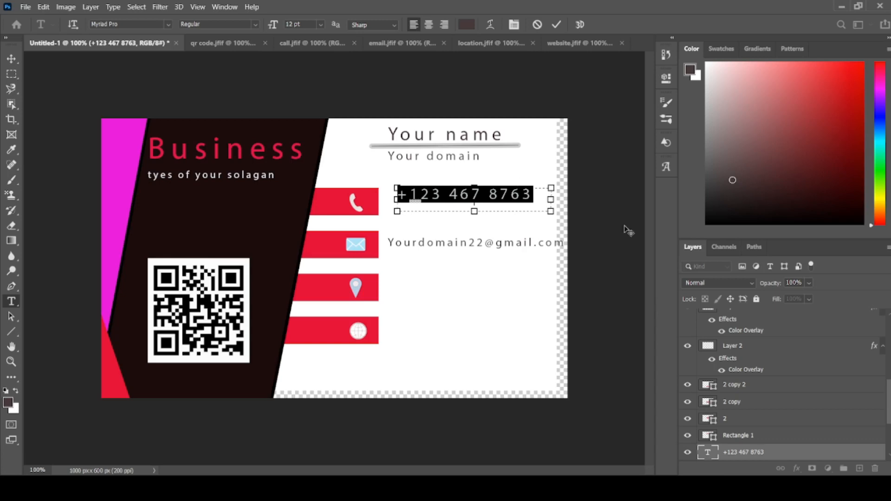
click(13, 56)
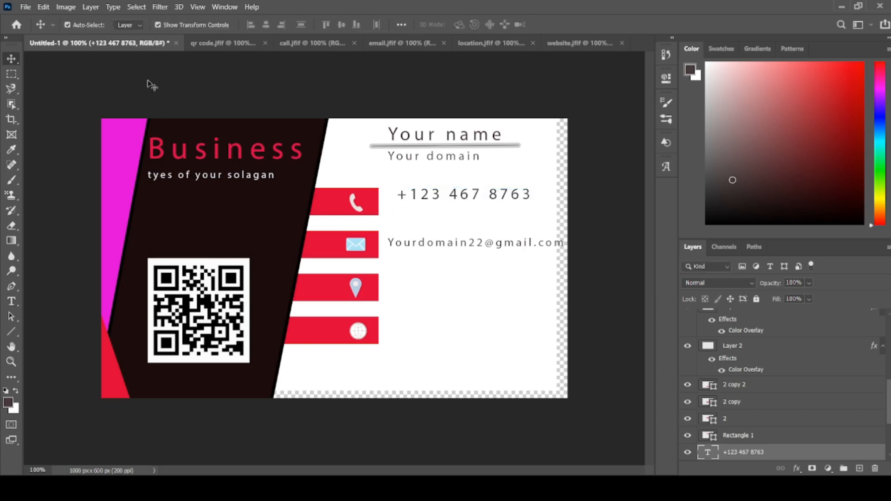
- Scale the phone number text down to 86.44% and commit the transform
click(506, 209)
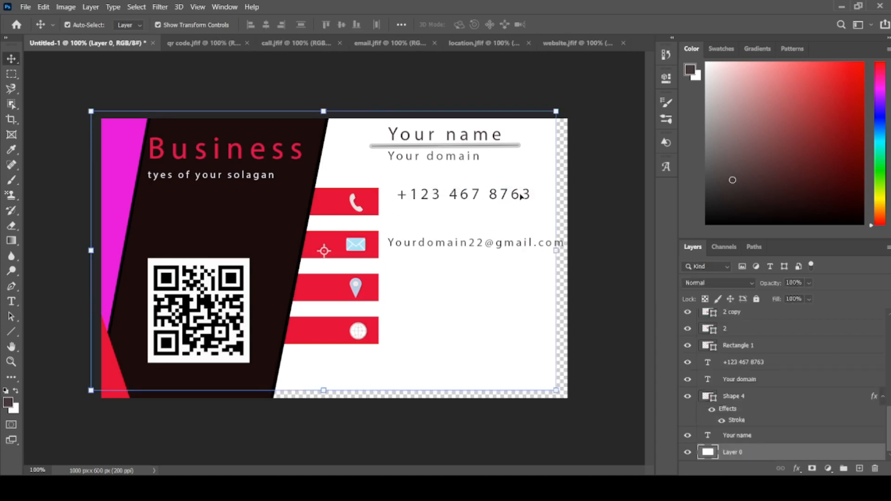
click(521, 197)
drag(549, 210, 525, 204)
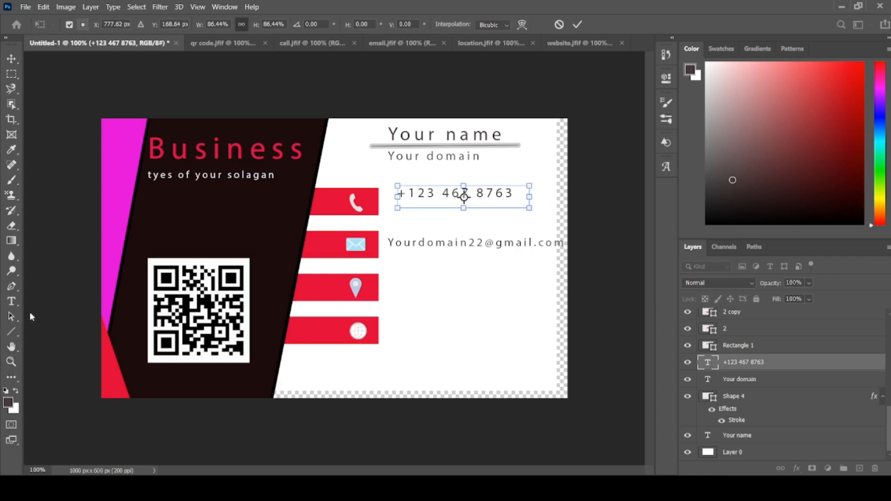
key(Return)
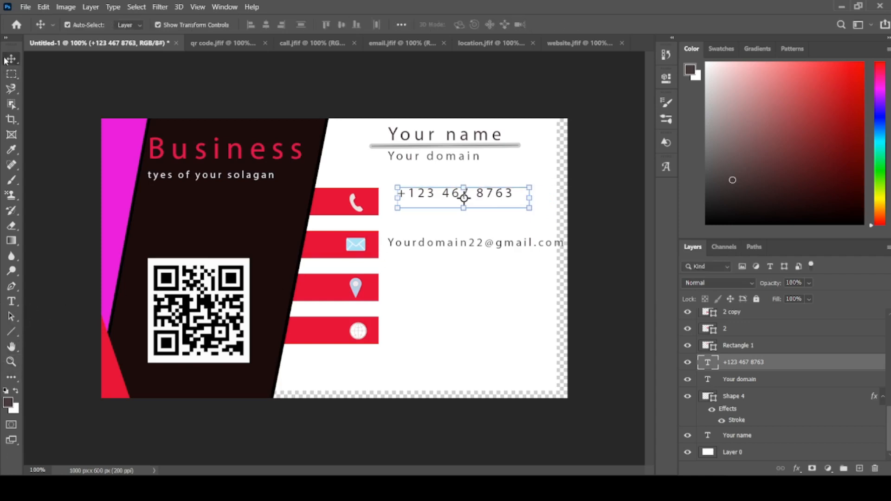
- Add a 12 pt horizontal text box beside the location icon, enter the street address and extend the box down to 322 × 182 px
click(16, 306)
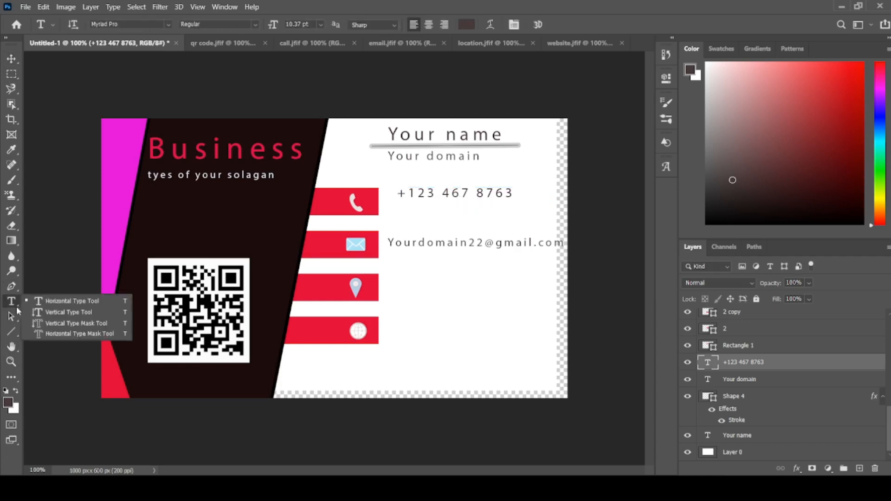
click(85, 303)
drag(401, 296, 546, 294)
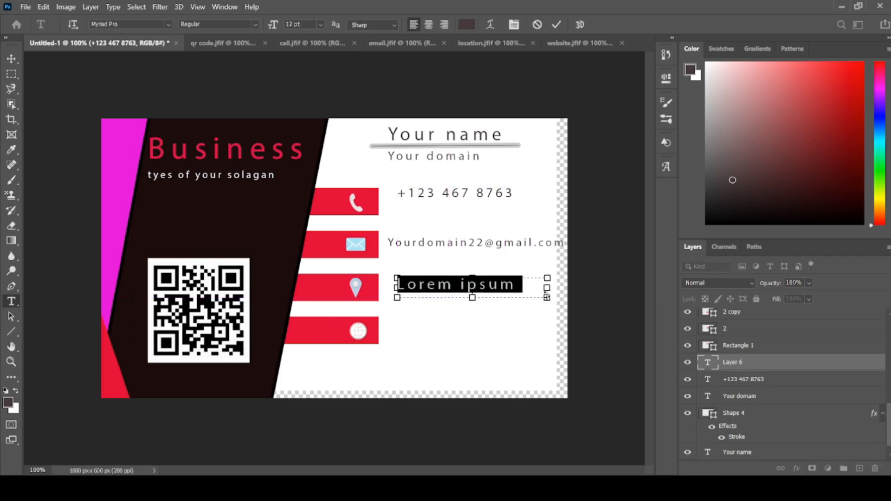
text(1)
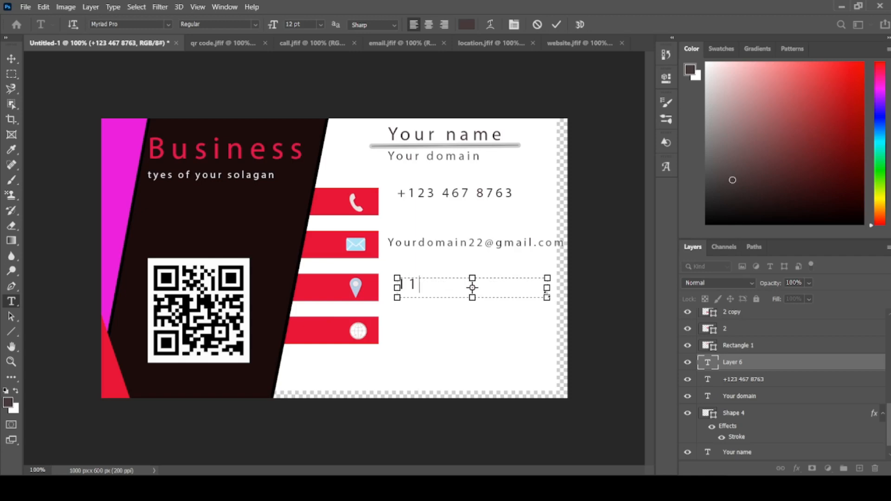
text(4)
text(bls)
key(BackSpace)
text(aackroad,)
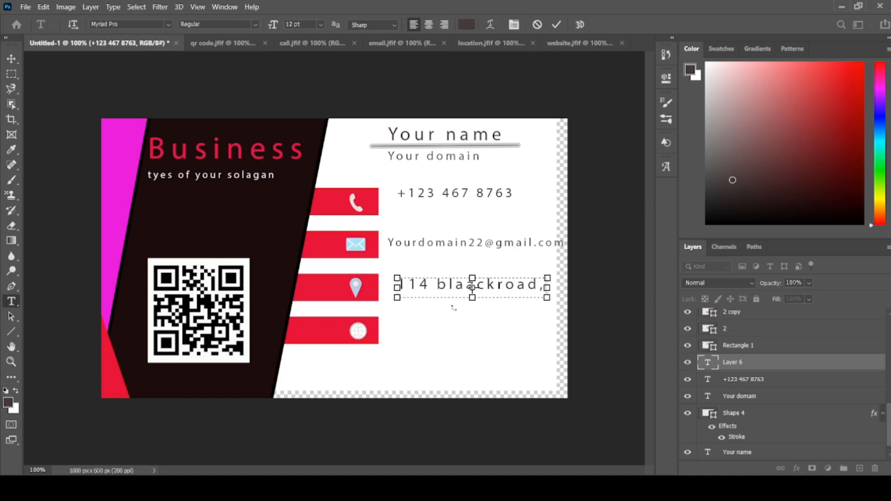
drag(471, 297, 472, 362)
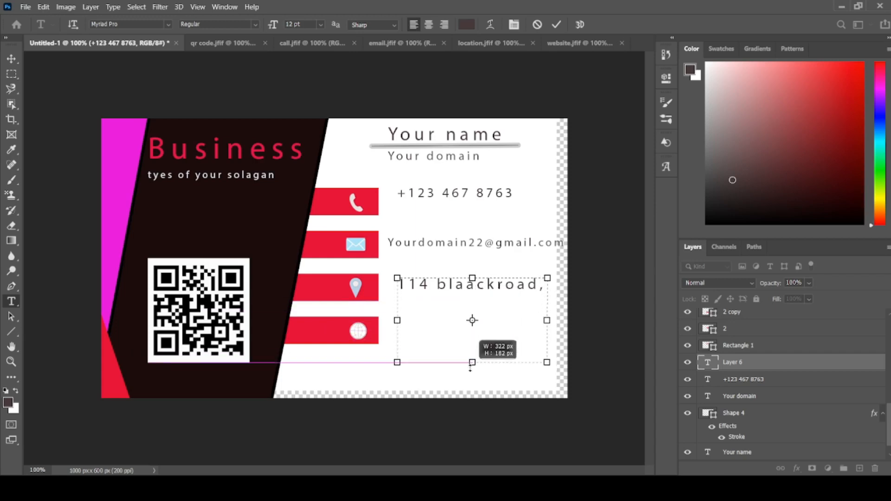
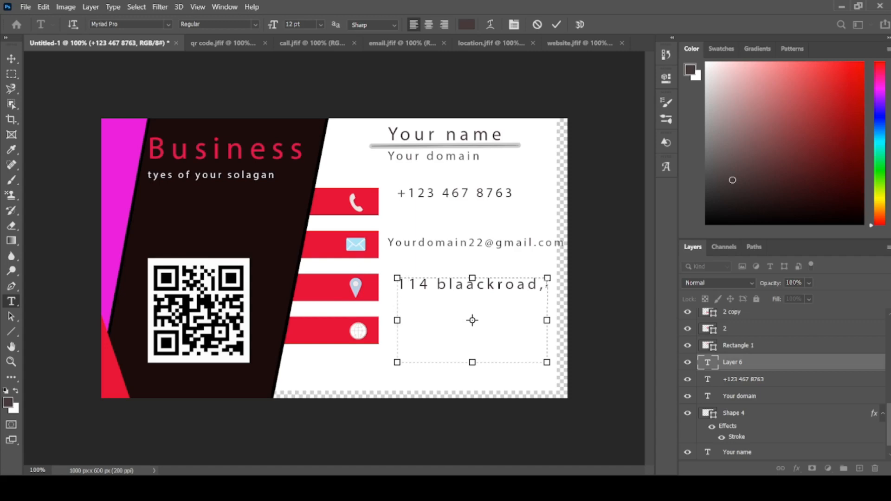
- Enter the city on a second line of the address text and shorten the text box below it
key(Return)
text(d)
text(elhoi)
key(BackSpace)
key(BackSpace)
drag(471, 366, 472, 330)
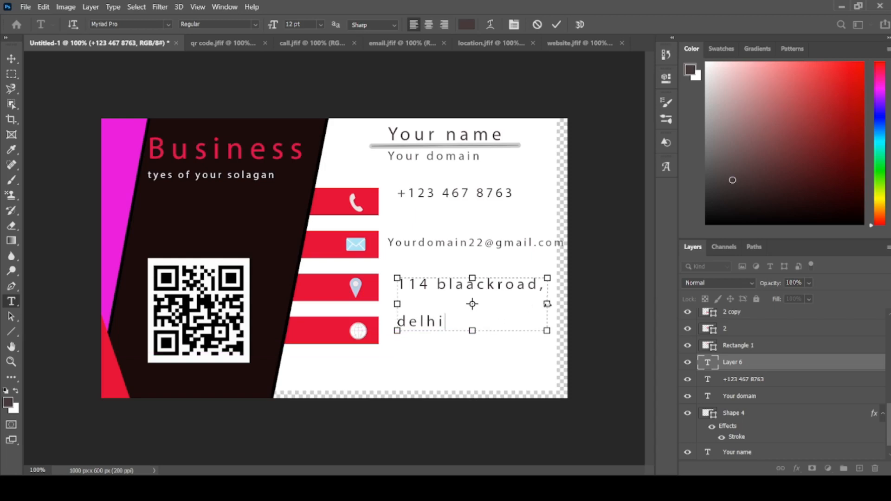
- Widen the address text box, join the city onto the street line, tighten the box around it and commit the text
drag(547, 304, 567, 301)
drag(396, 304, 358, 304)
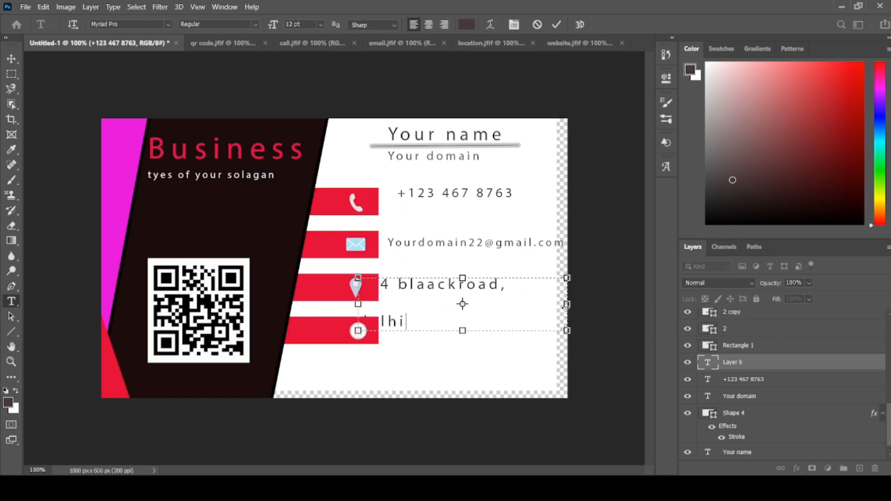
drag(567, 304, 591, 304)
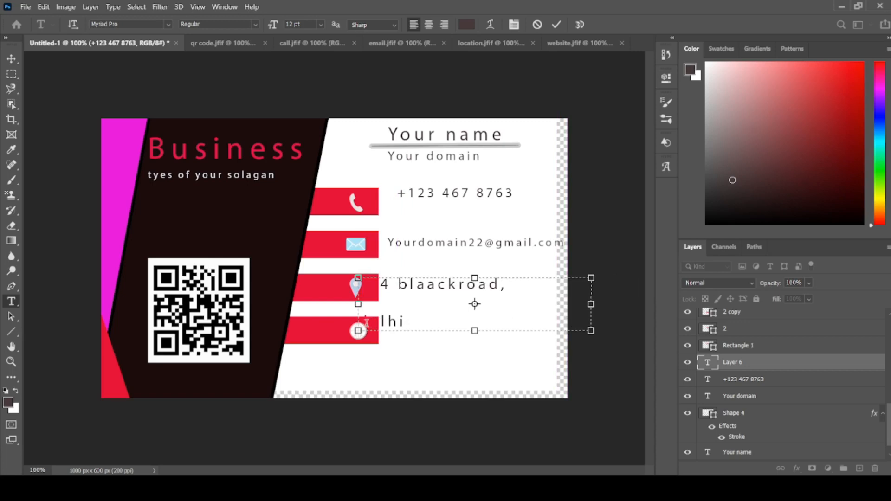
key(BackSpace)
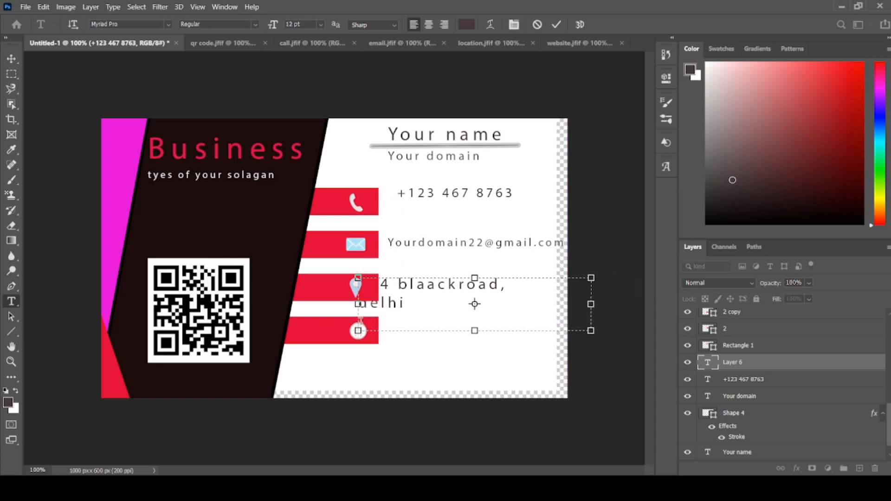
key(BackSpace)
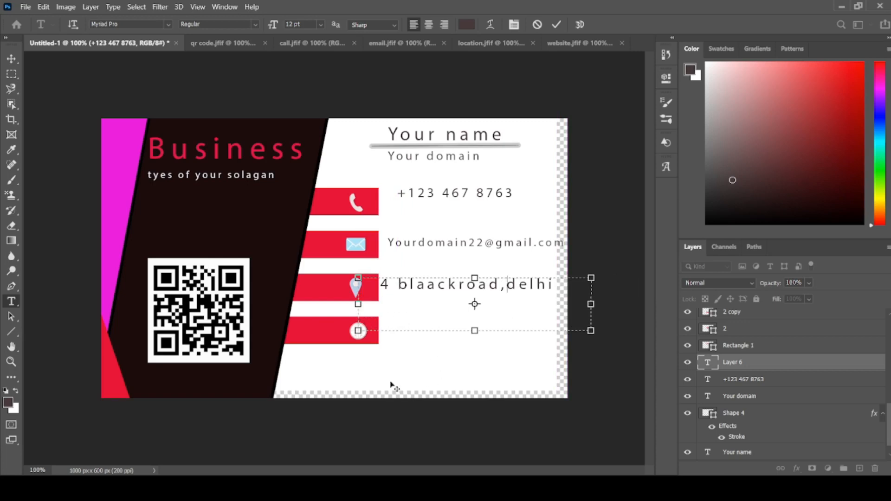
drag(474, 330, 474, 301)
drag(591, 290, 557, 290)
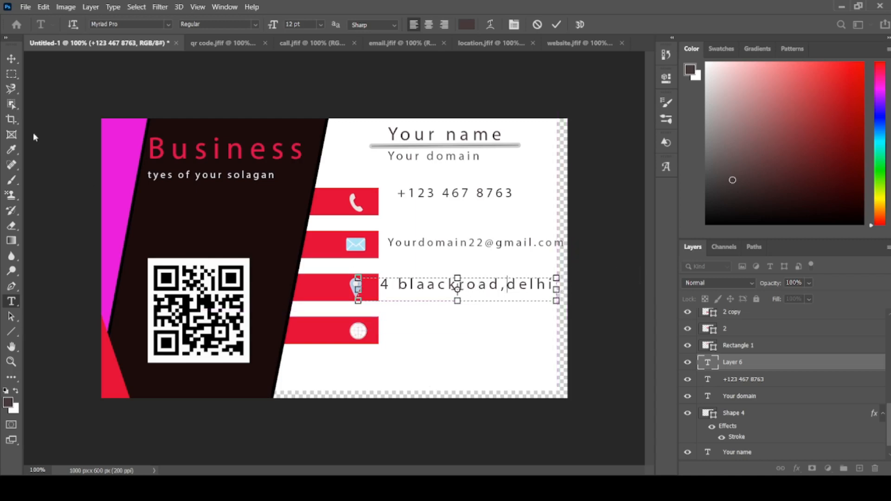
click(12, 59)
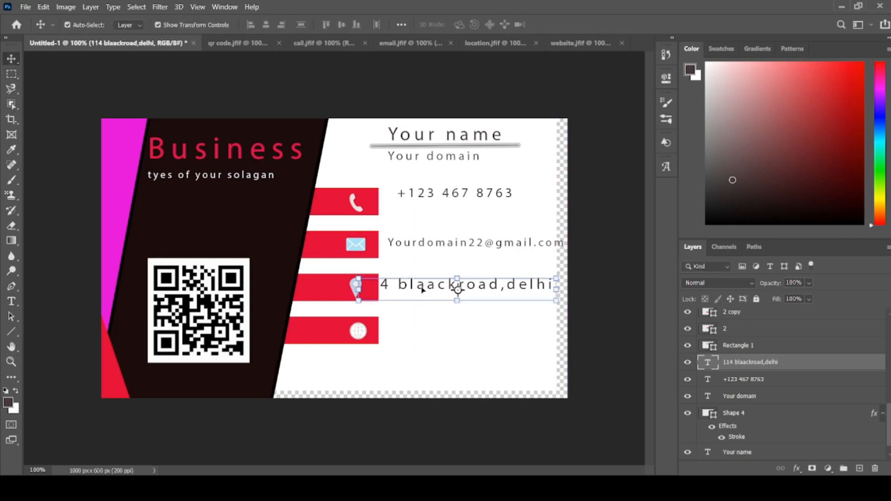
- Scale the address text down to 75.09%, position it beside the location icon's bar and commit the transform
drag(422, 289, 432, 299)
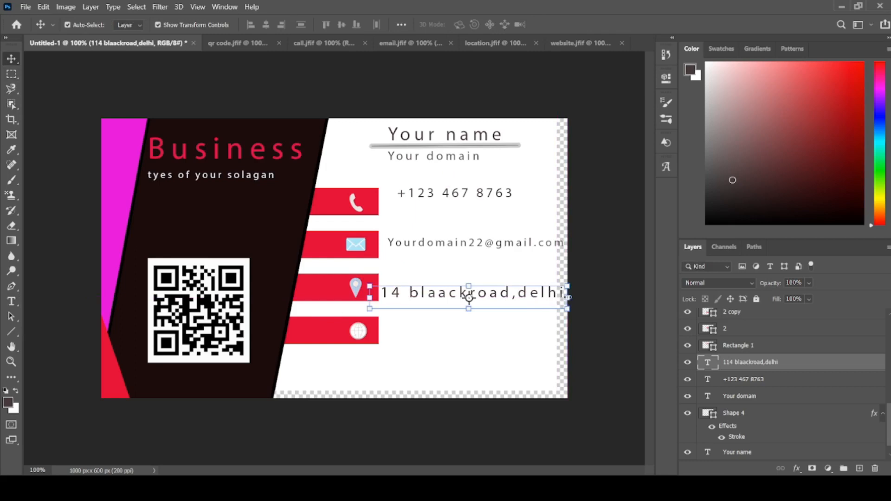
drag(568, 297, 520, 297)
drag(416, 296, 435, 289)
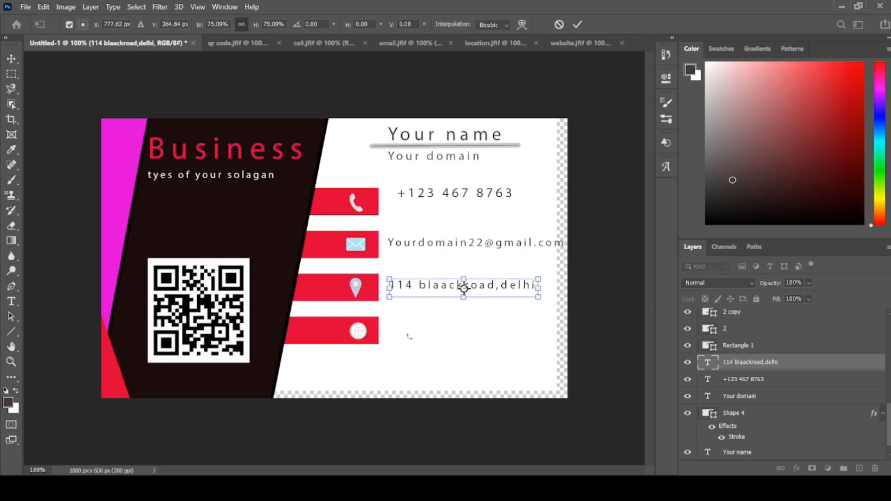
click(12, 59)
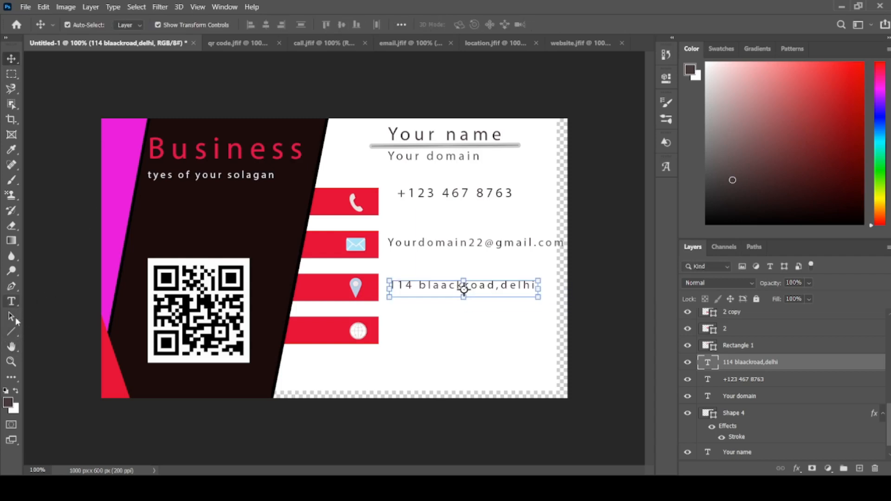
- Add a 12 pt horizontal text box beside the globe icon and enter "Yourdomain"
click(12, 302)
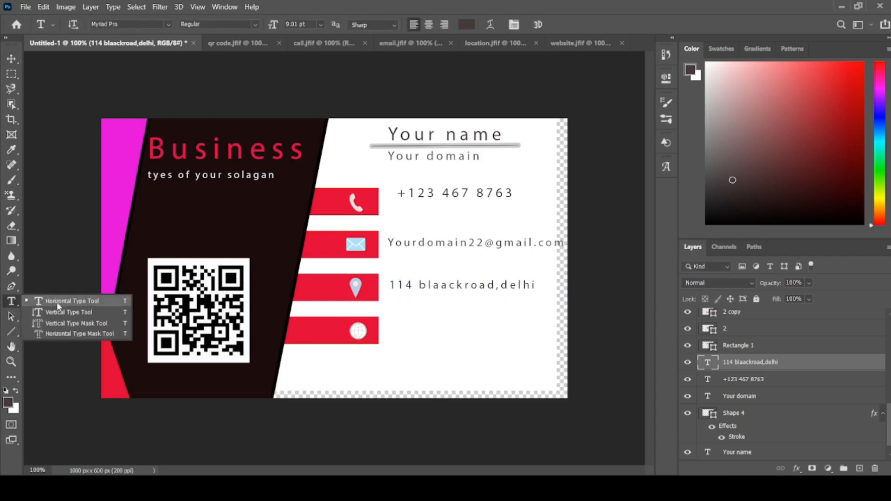
click(51, 303)
drag(398, 316, 515, 340)
key(BackSpace)
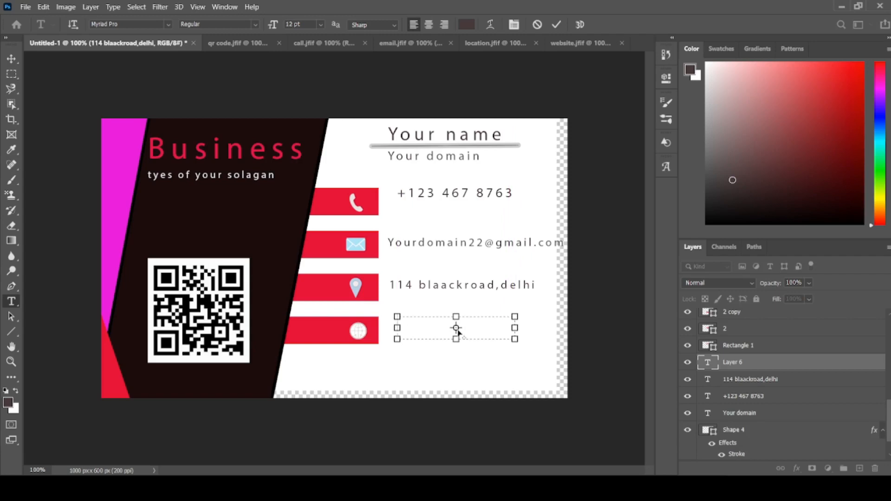
text(Yourdomain)
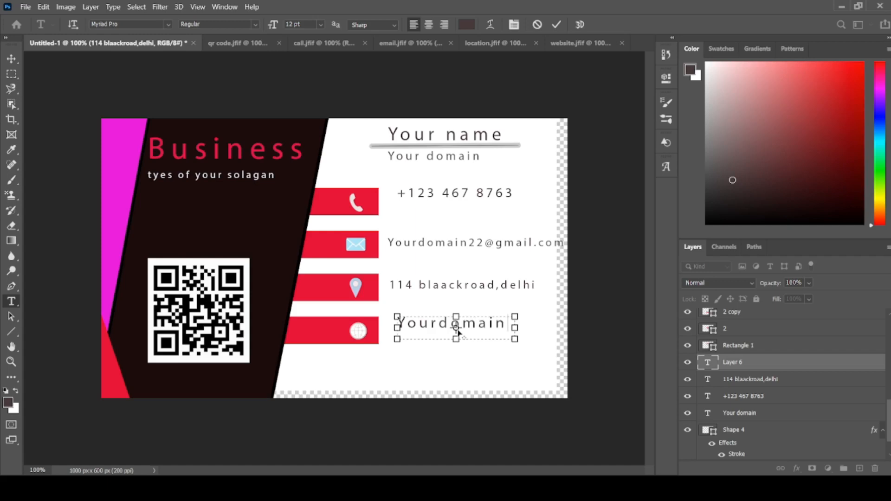
- Complete the website text as "Yourdomain.com" and resize its text box to fit it on one line
key(BackSpace)
key(BackSpace)
key(BackSpace)
key(BackSpace)
key(BackSpace)
text(-)
drag(516, 328, 557, 330)
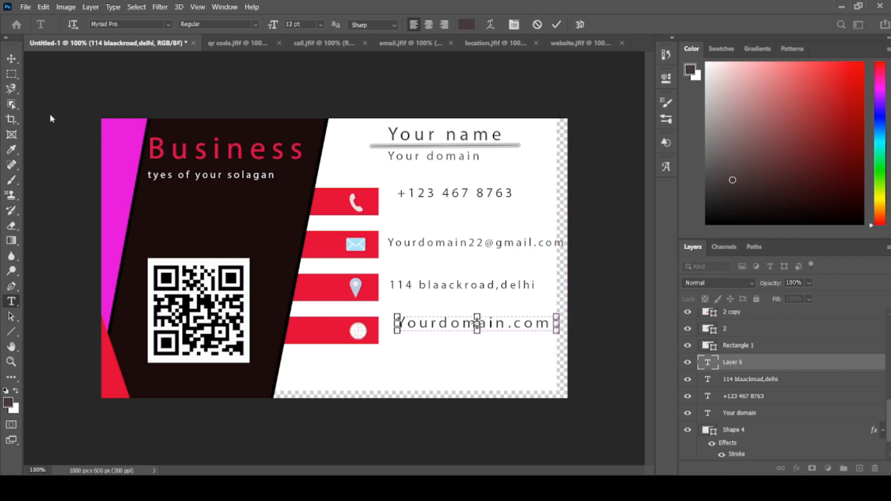
- Commit the website text, scale it down to 85.04% and commit the transform
click(12, 59)
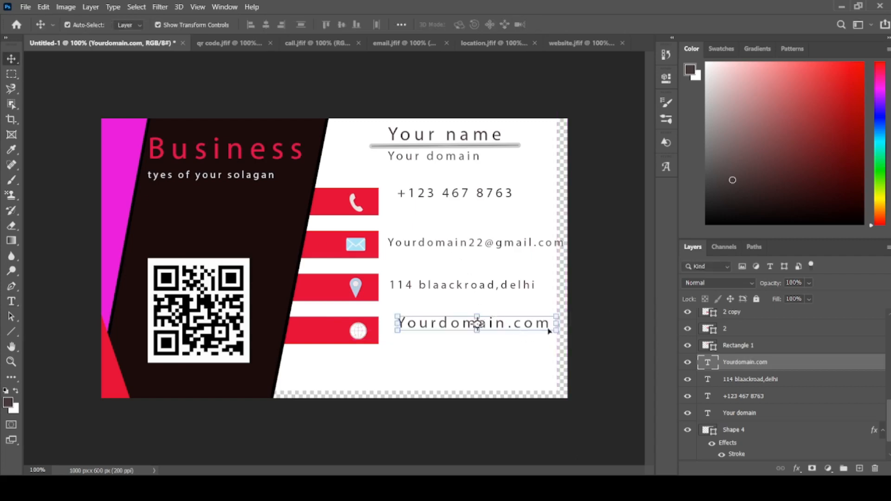
drag(555, 329, 532, 328)
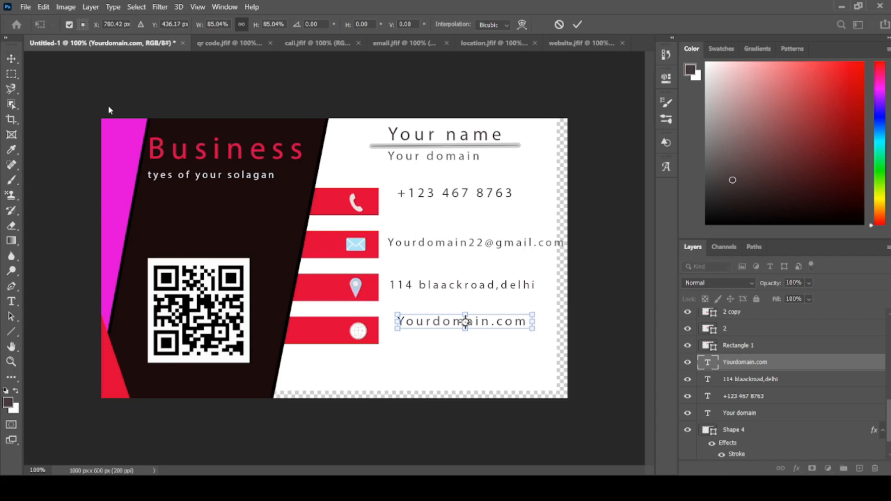
key(Return)
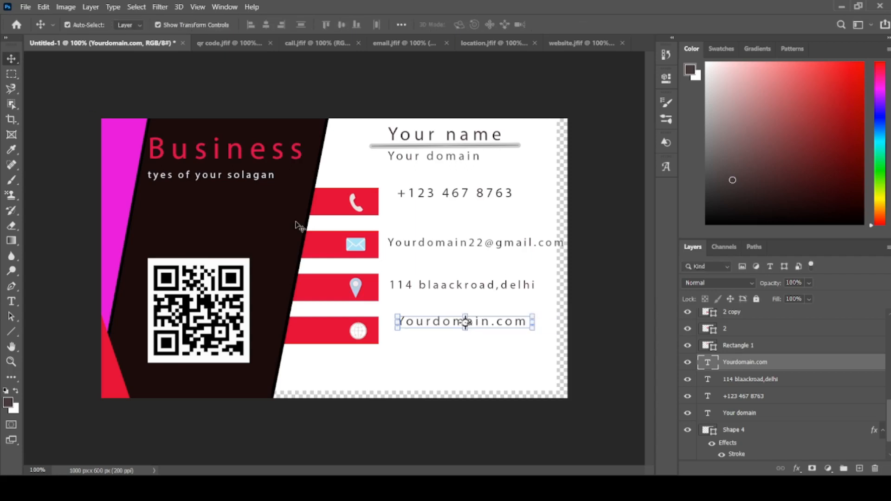
- Move the white background layer over the transparent edges so it covers the whole canvas
click(376, 359)
drag(377, 360, 388, 364)
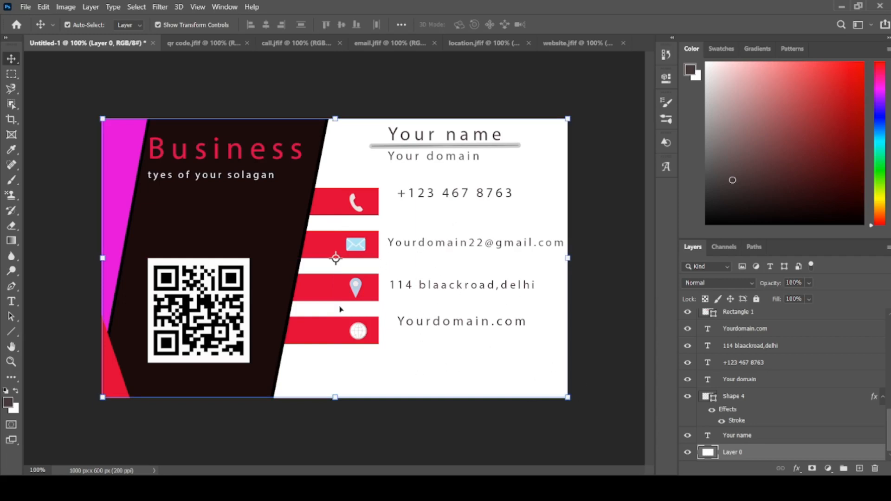
- Create a new 1000 × 600 px RGB document at 200 pixels per inch with a white background
click(25, 6)
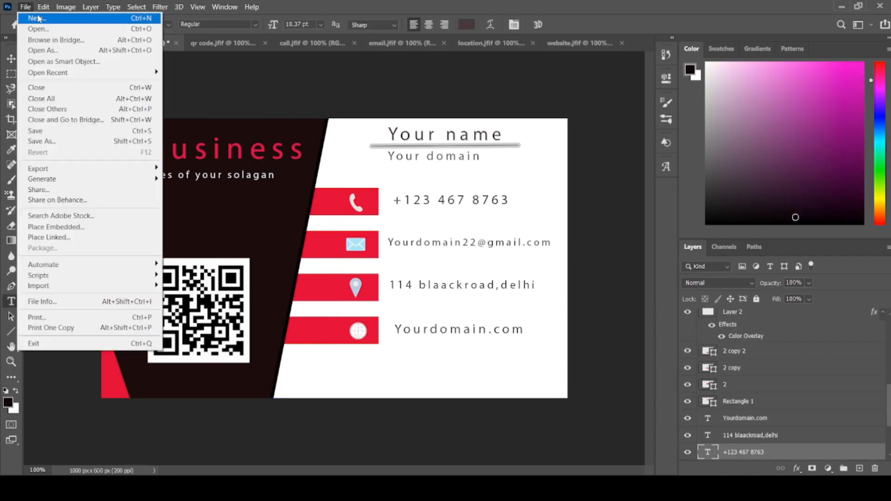
click(37, 17)
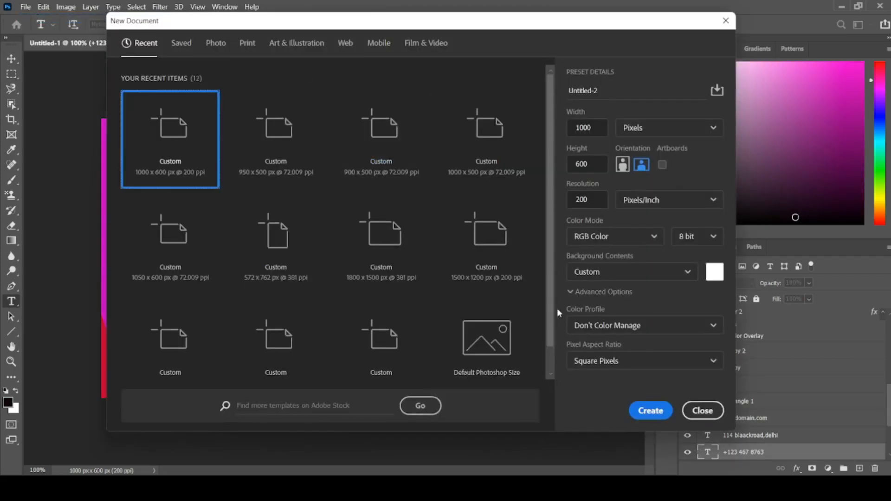
click(650, 410)
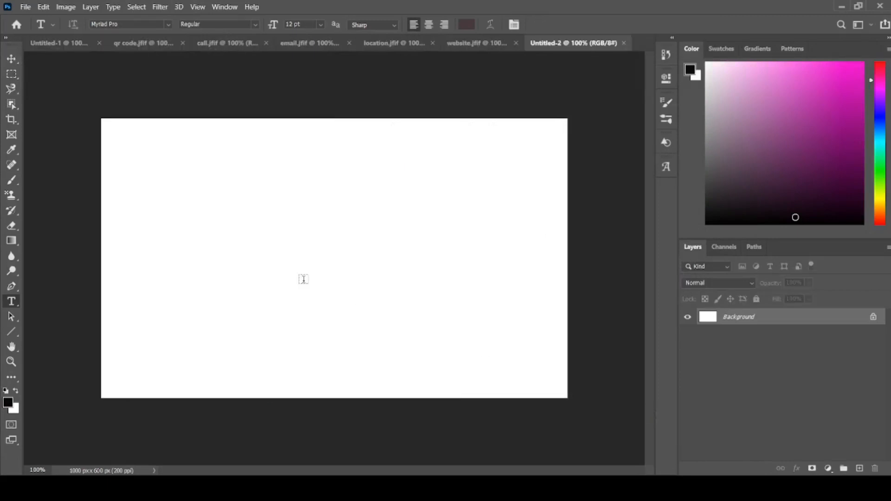
- Draw a four-cornered Pen shape about 1120 × 357 px, filled with magenta #dd24bc, over the upper part of the canvas and deselect it
click(11, 286)
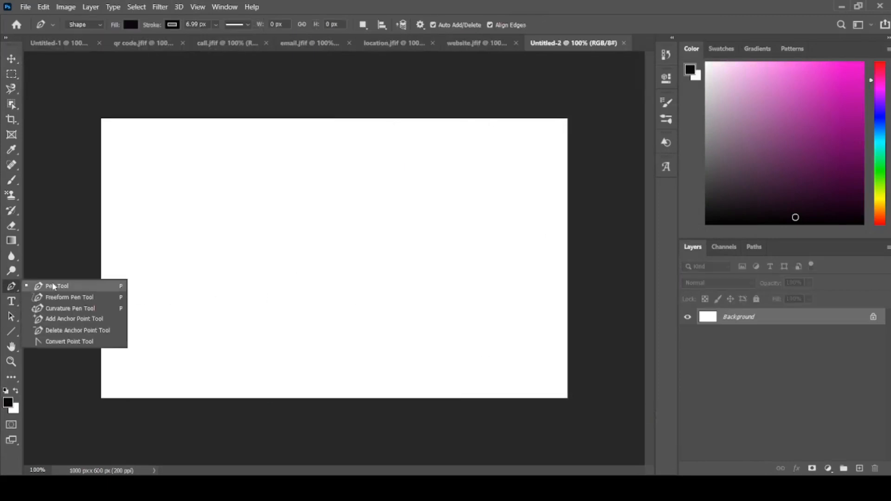
click(58, 286)
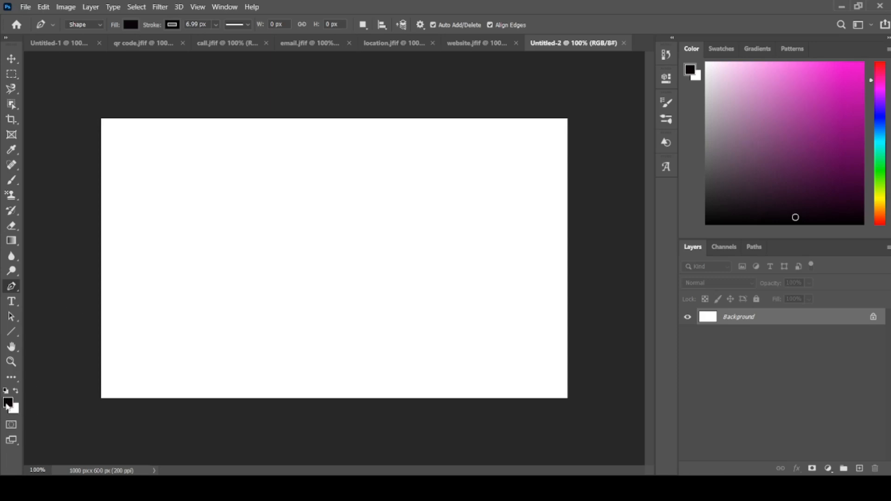
click(7, 403)
click(559, 152)
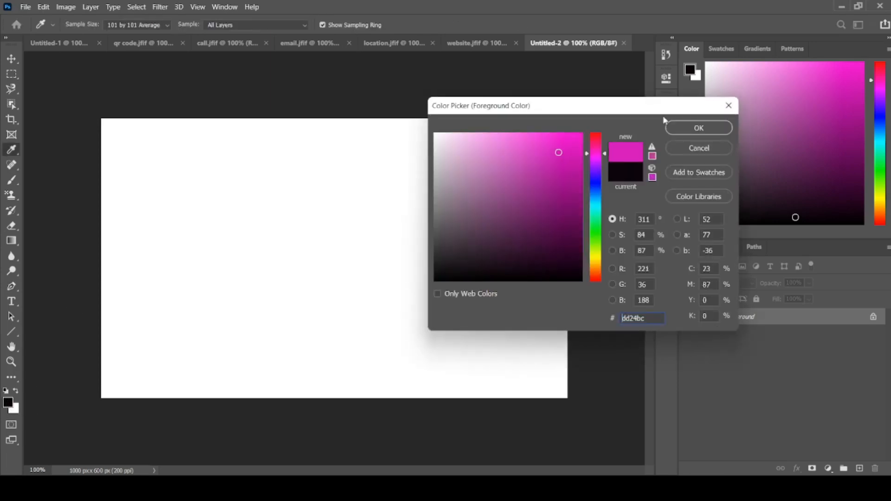
click(684, 128)
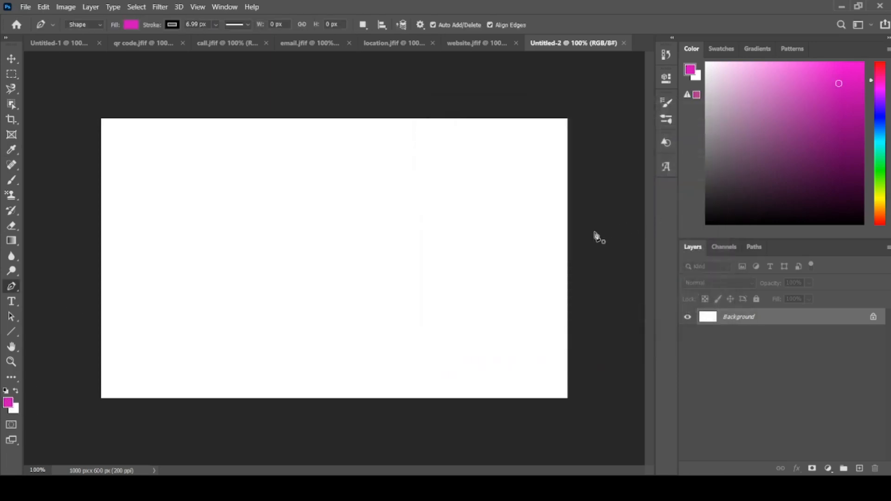
click(586, 243)
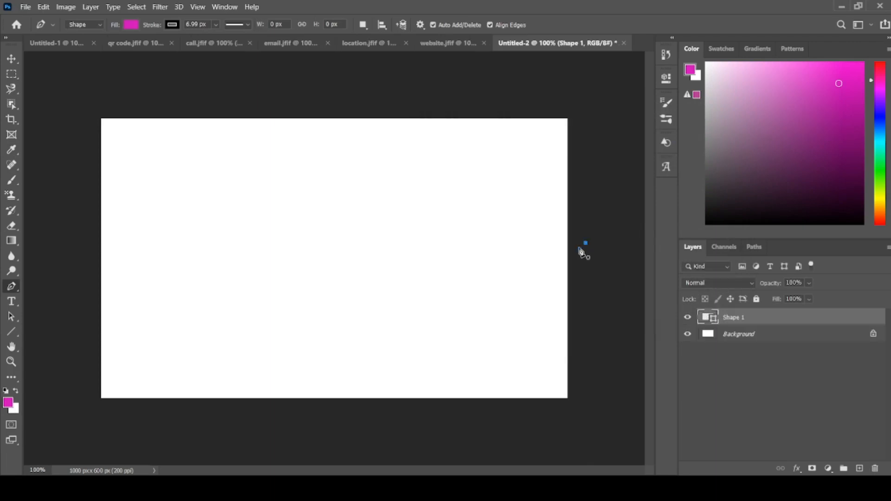
shift+click(90, 243)
click(74, 100)
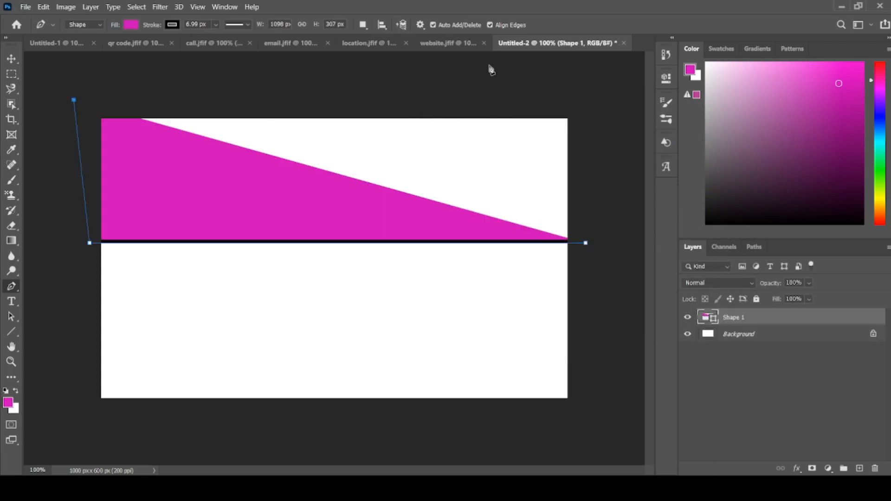
click(596, 76)
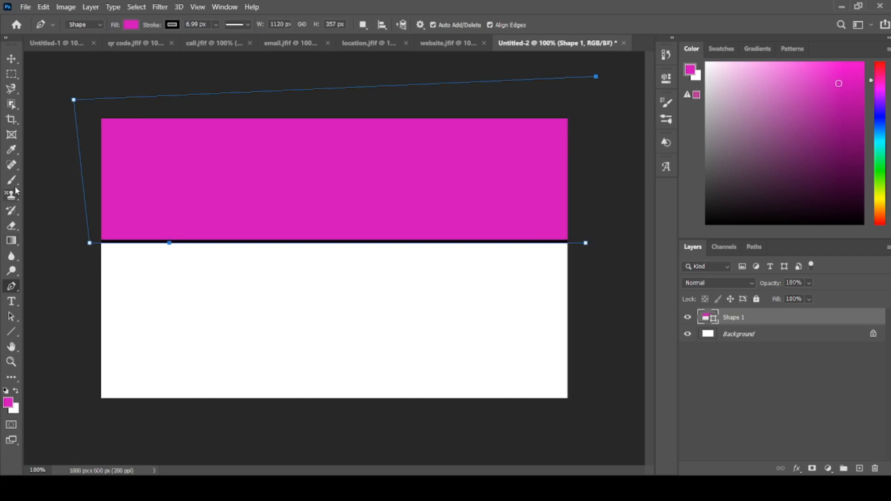
click(12, 58)
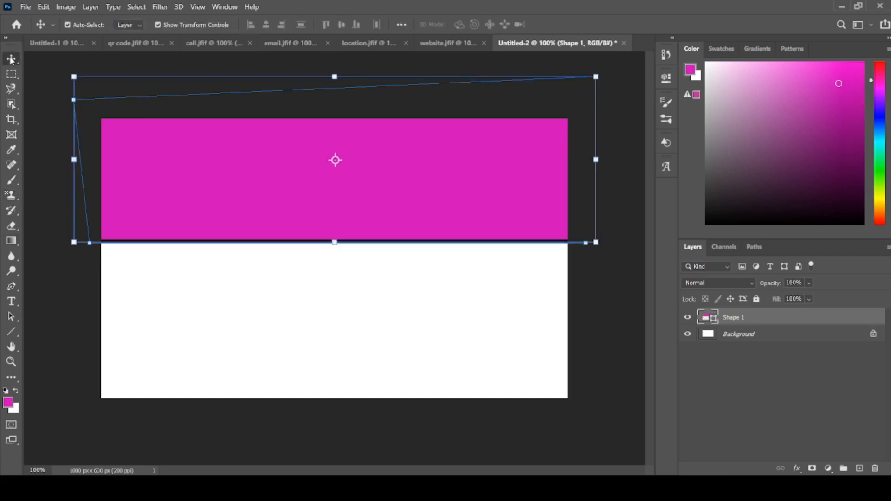
click(47, 144)
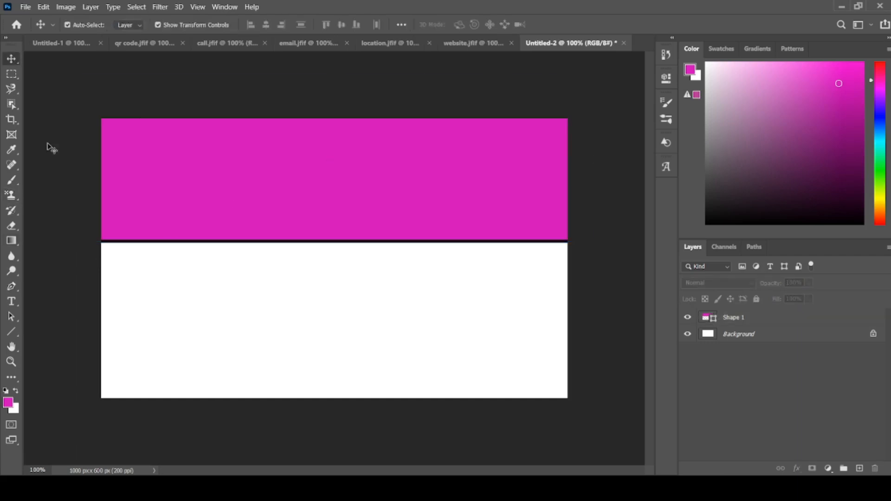
- Draw a four-cornered Pen shape about 1112 × 368 px, filled with near-black #040304, over the lower part of the canvas and deselect it
click(11, 288)
click(57, 287)
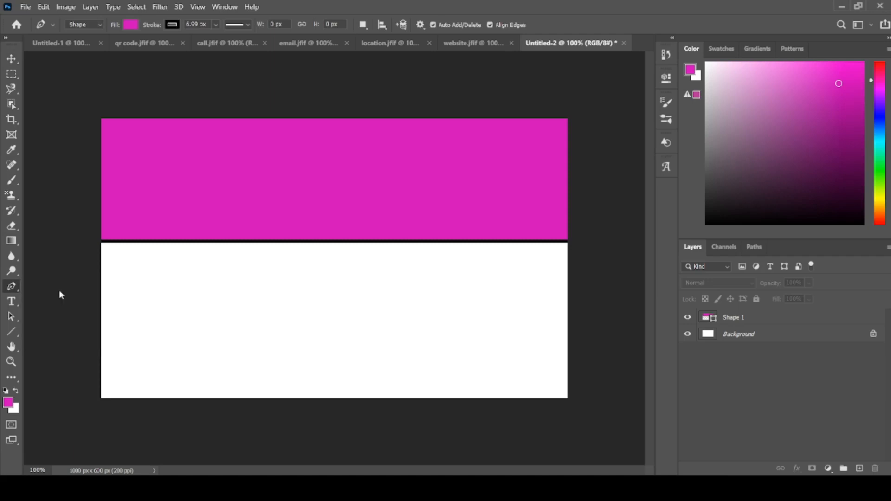
click(7, 403)
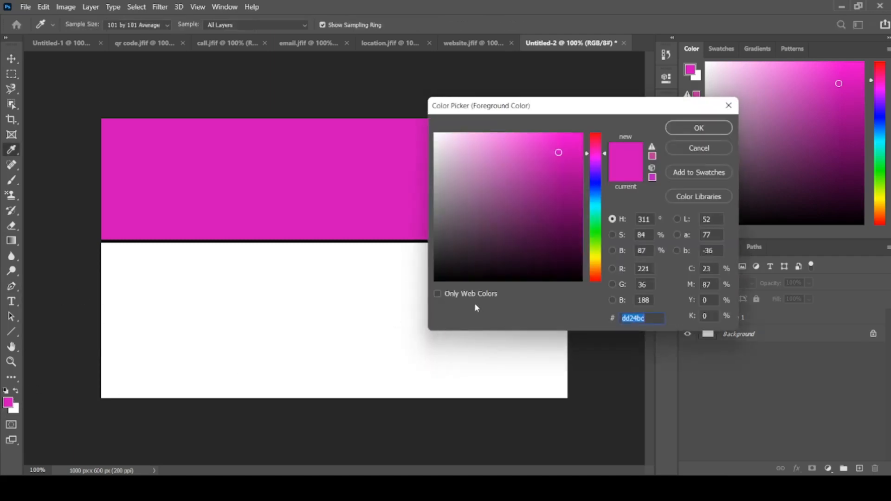
click(483, 279)
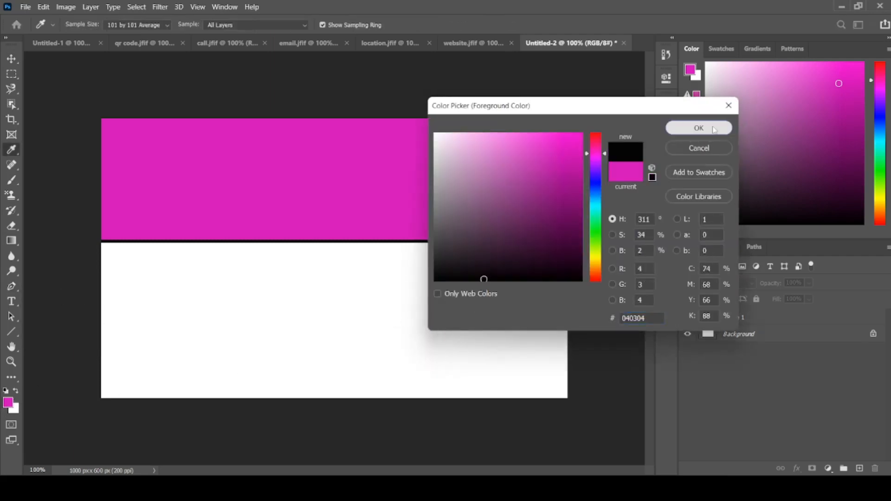
click(699, 128)
click(583, 238)
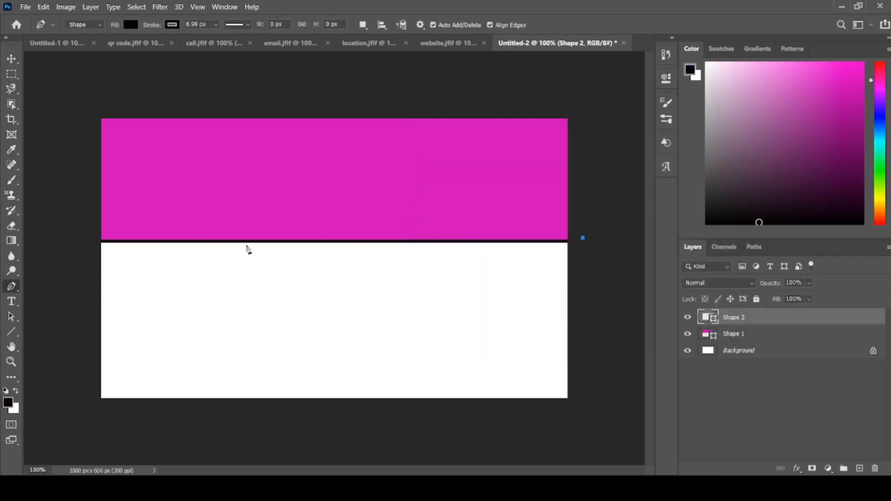
click(86, 230)
click(80, 403)
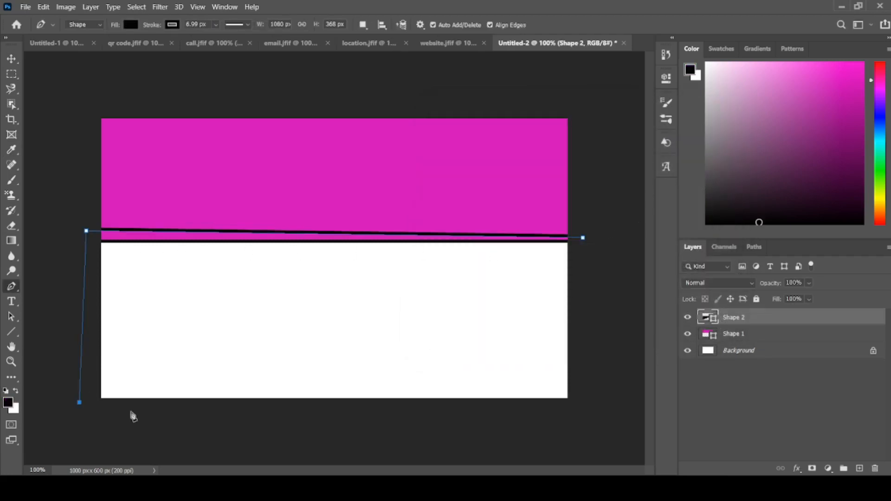
click(598, 401)
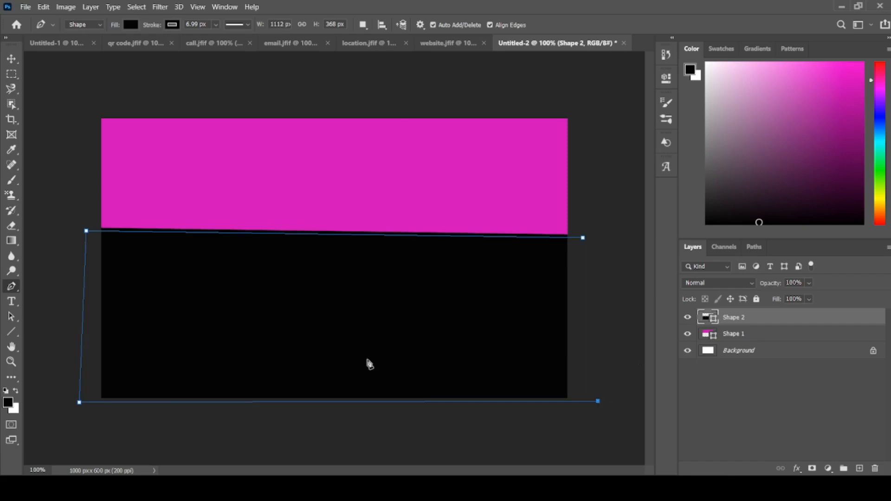
click(11, 59)
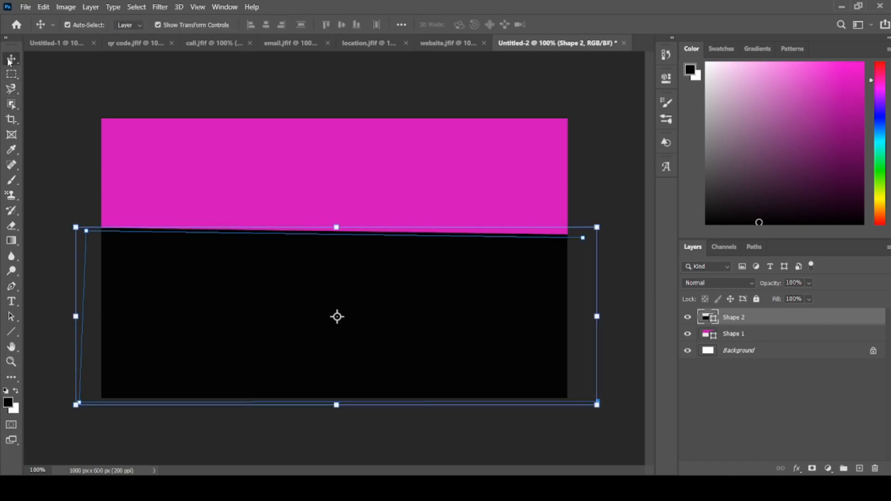
click(62, 113)
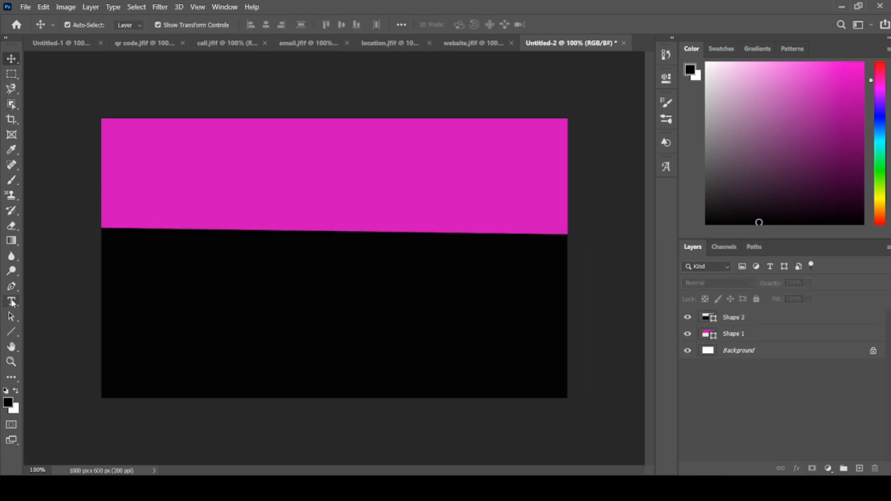
click(12, 302)
right_click(12, 301)
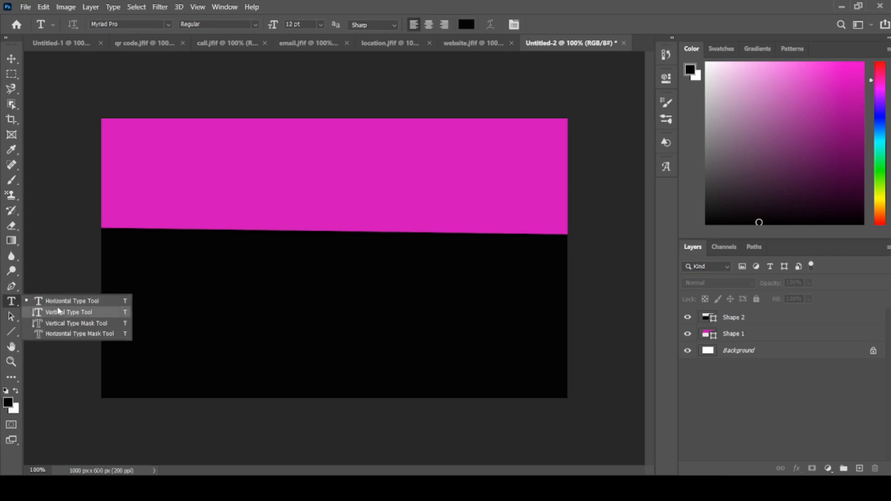
click(60, 300)
click(60, 300)
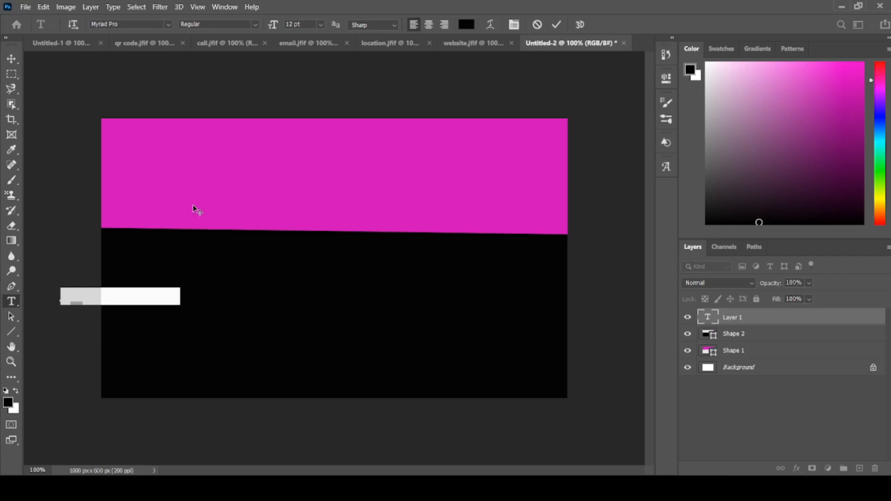
drag(772, 319, 888, 471)
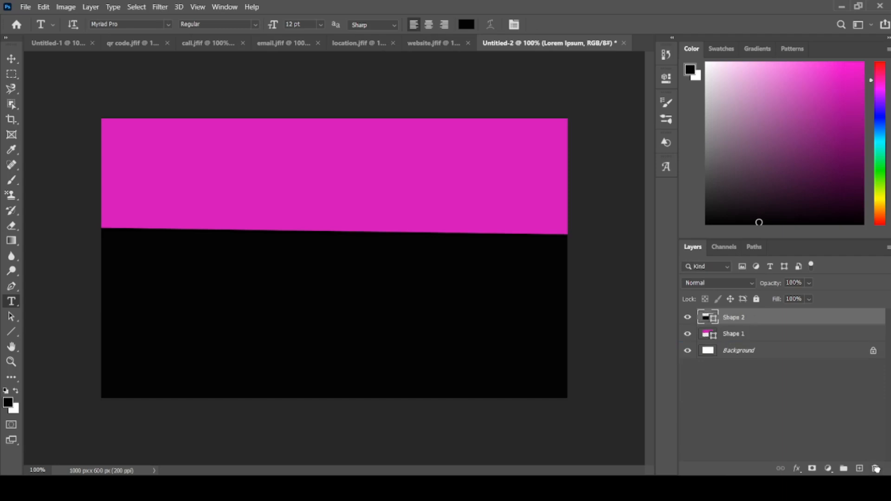
right_click(7, 303)
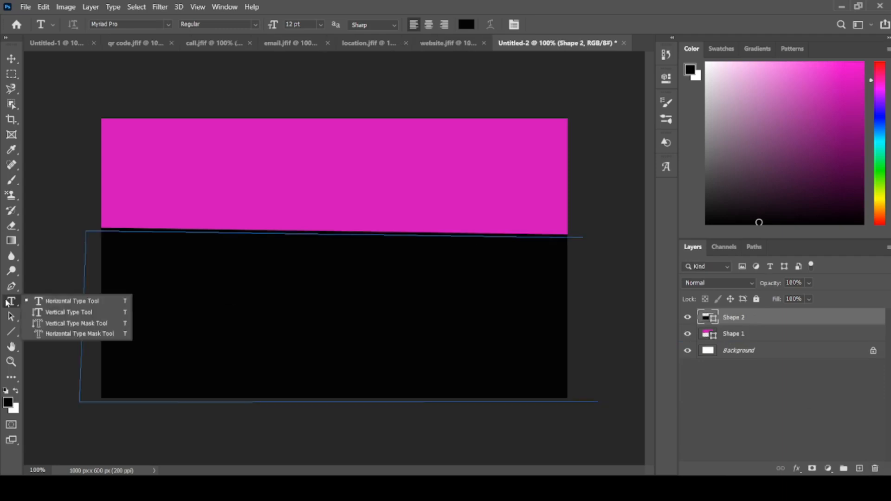
click(11, 60)
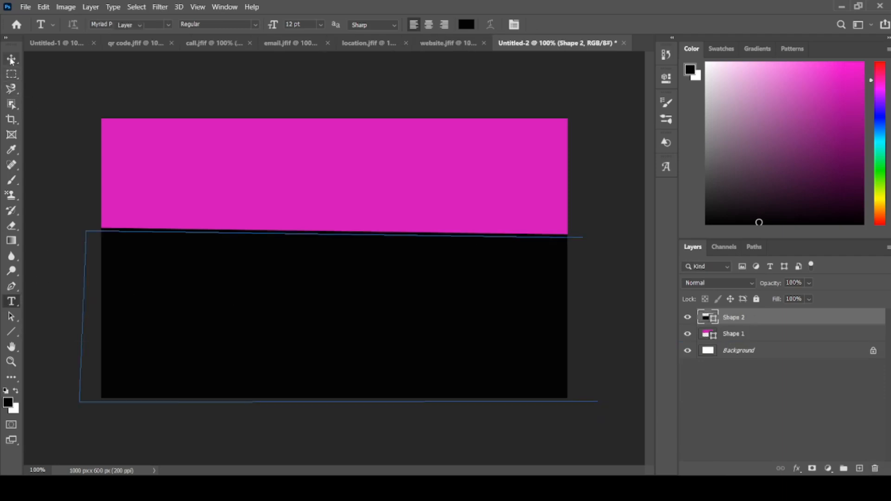
click(55, 165)
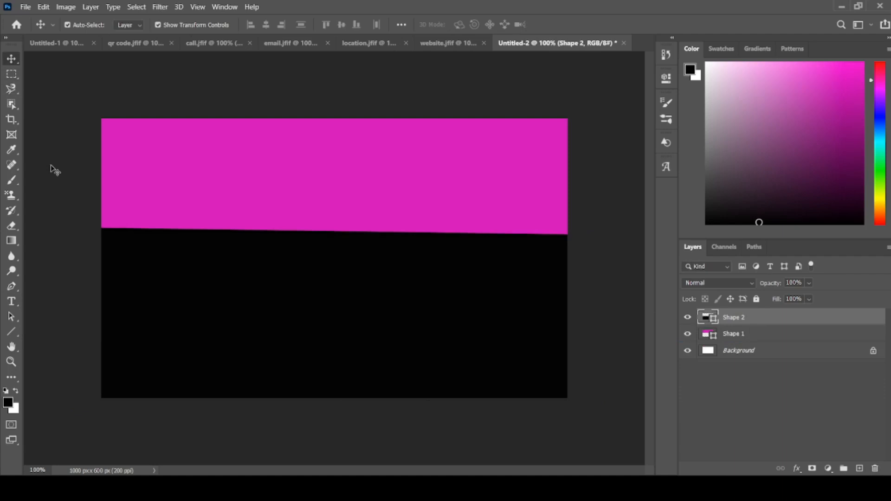
click(11, 287)
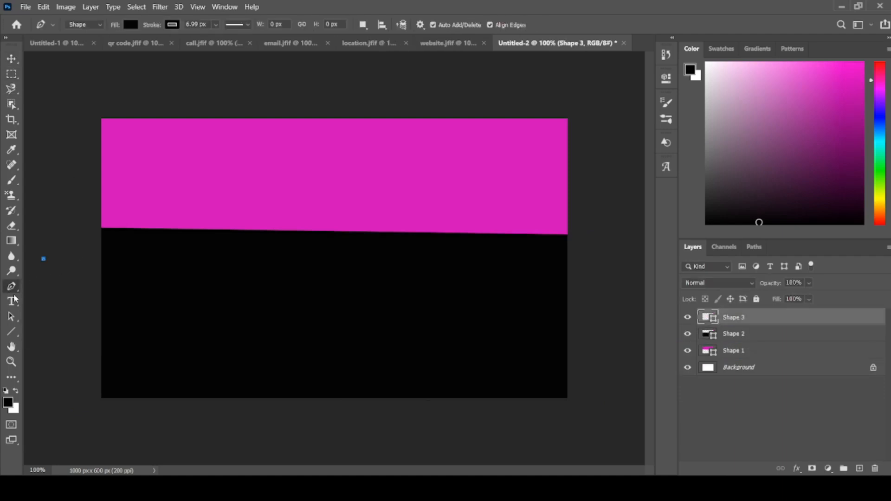
click(12, 301)
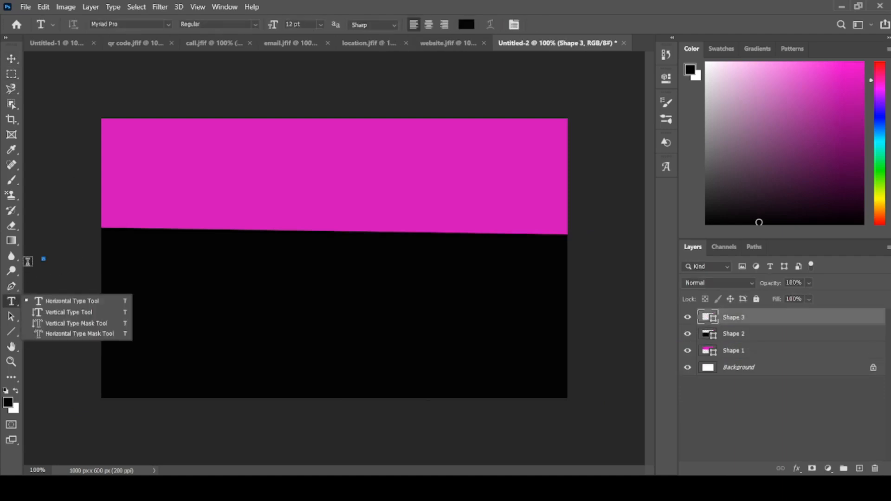
key(ctrl+z)
key(ctrl+z)
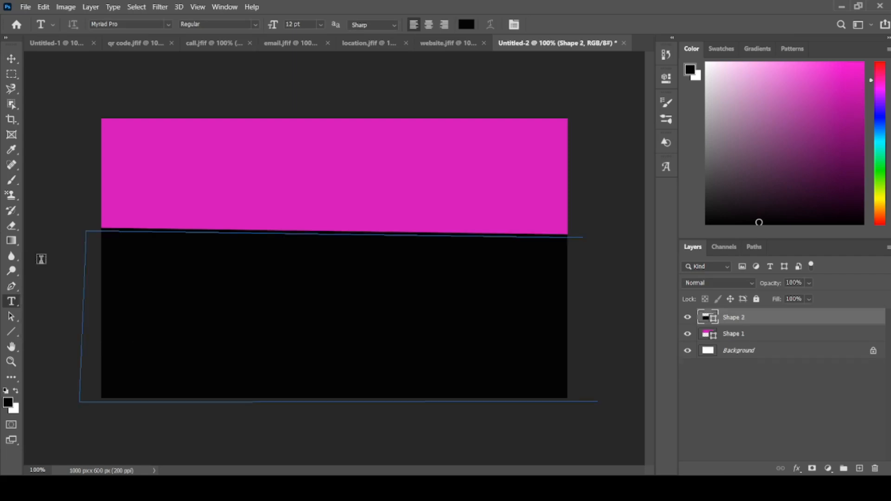
click(11, 59)
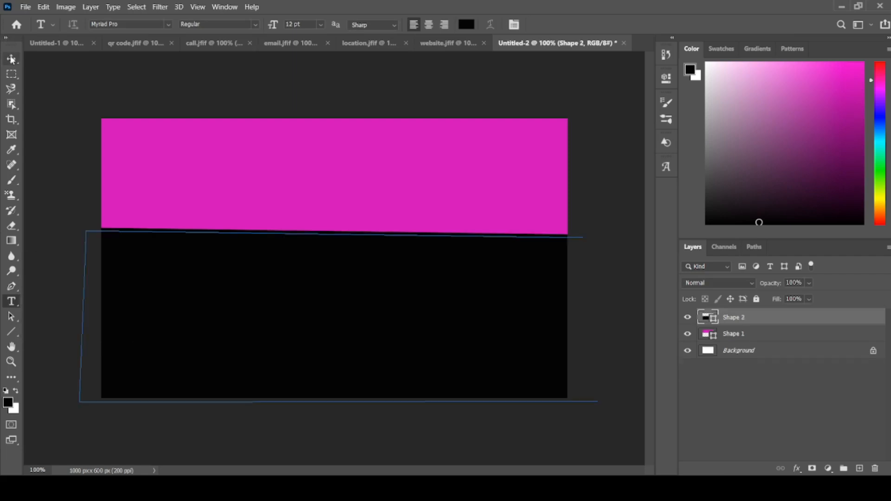
click(36, 207)
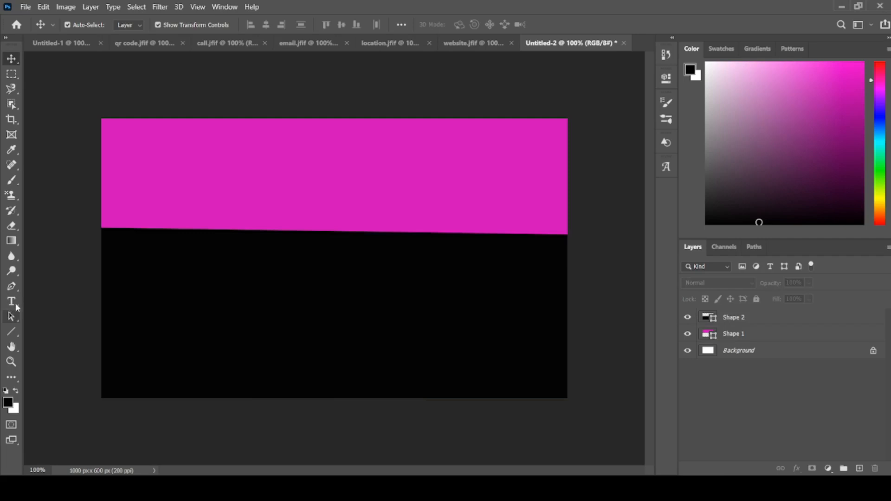
- Add a 12 pt Myriad Pro text box reading "BusineName" in the magenta area and shrink the box to about 251 × 34 px
drag(16, 304, 48, 307)
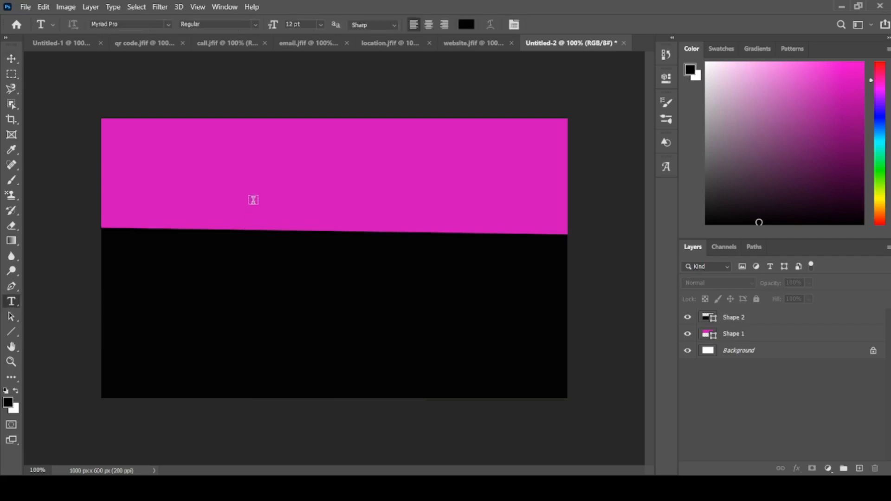
drag(232, 189, 380, 213)
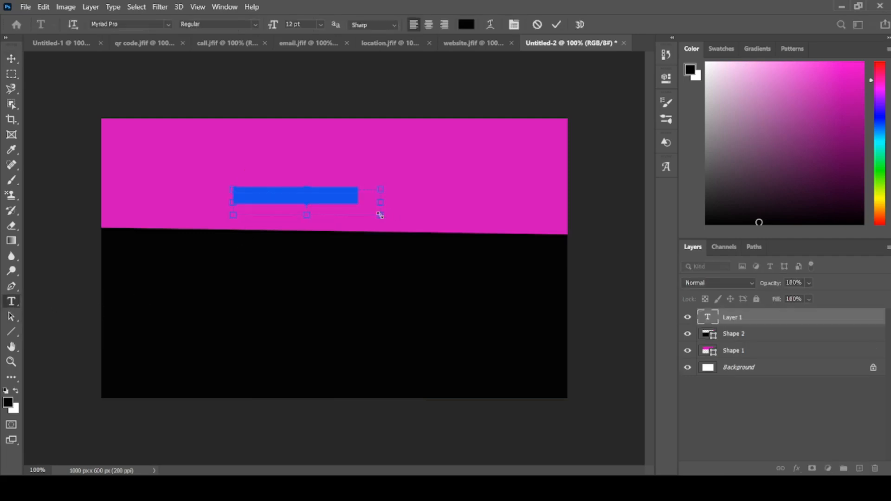
key(BackSpace)
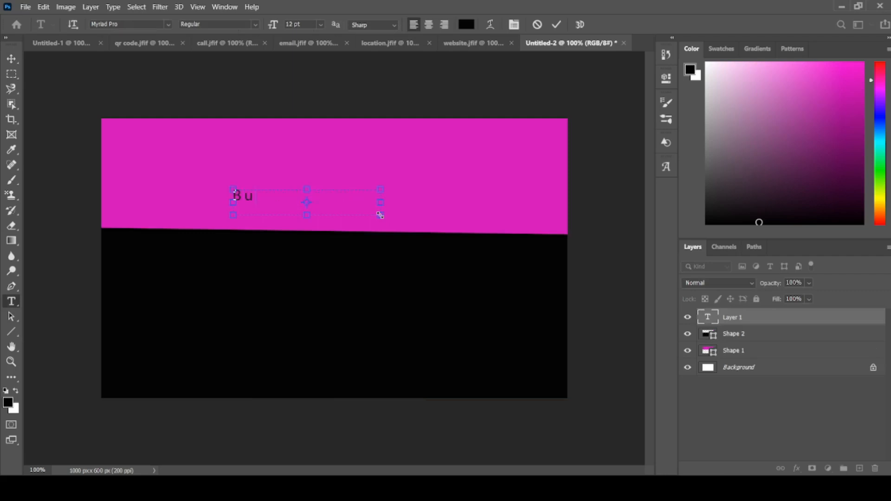
text(BusineName)
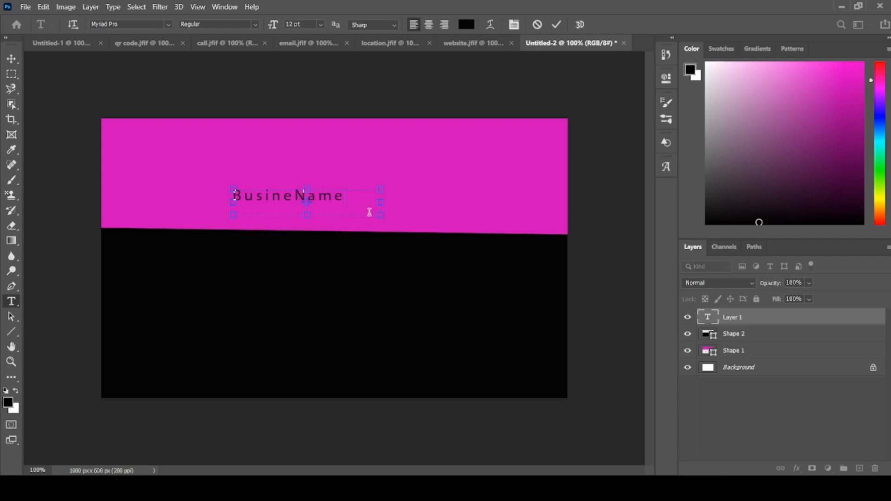
drag(379, 203, 350, 202)
drag(288, 215, 294, 205)
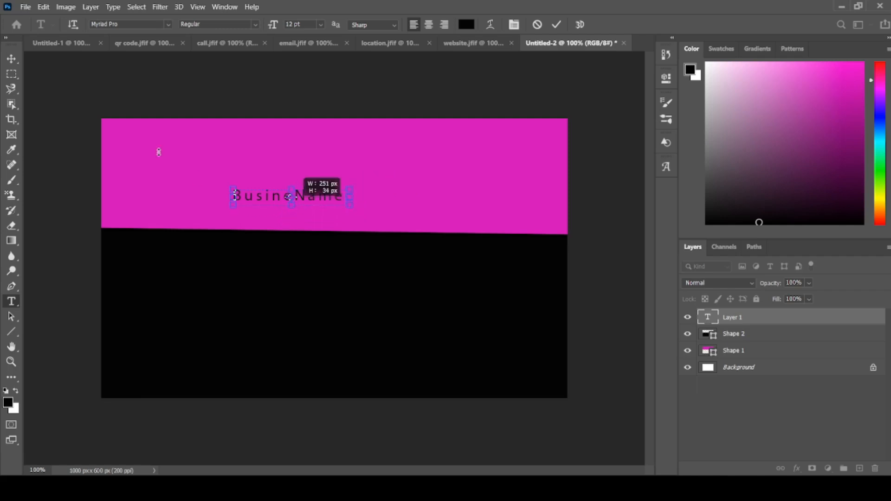
- Scale the business name text up to 135.17%, move it down to the magenta area's lower edge and commit the transform
click(11, 59)
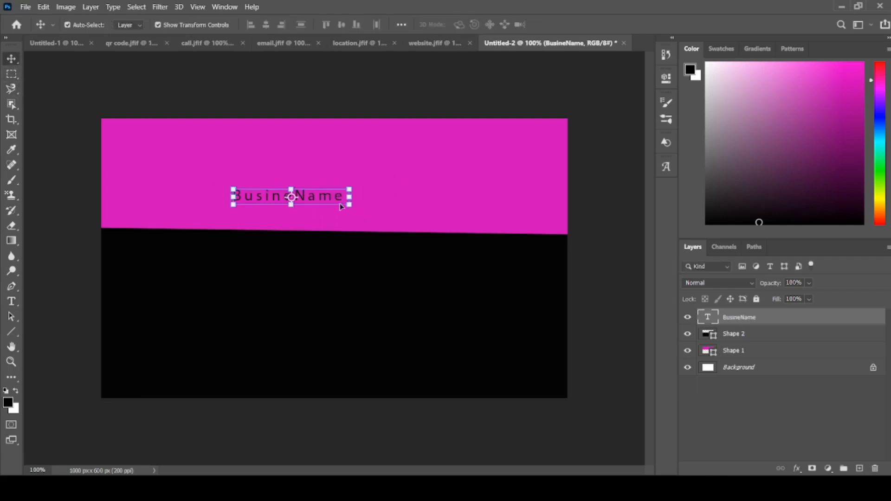
drag(355, 206, 391, 212)
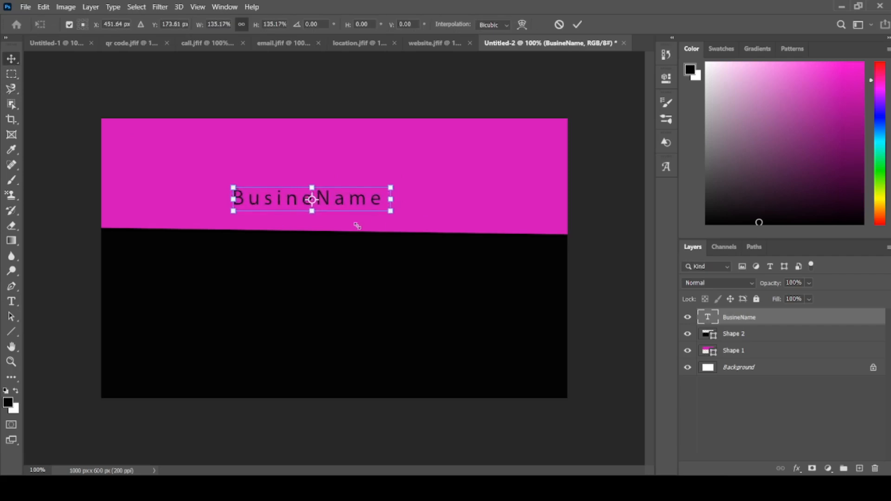
drag(298, 202, 313, 222)
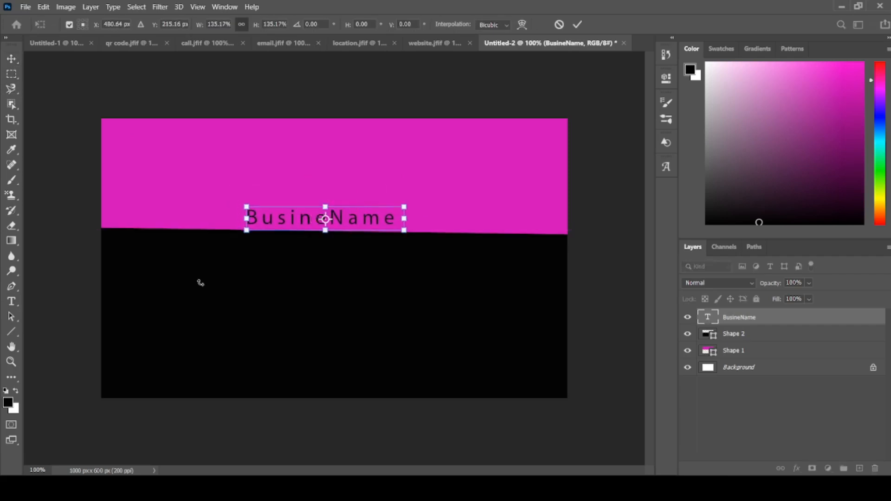
click(13, 59)
click(53, 187)
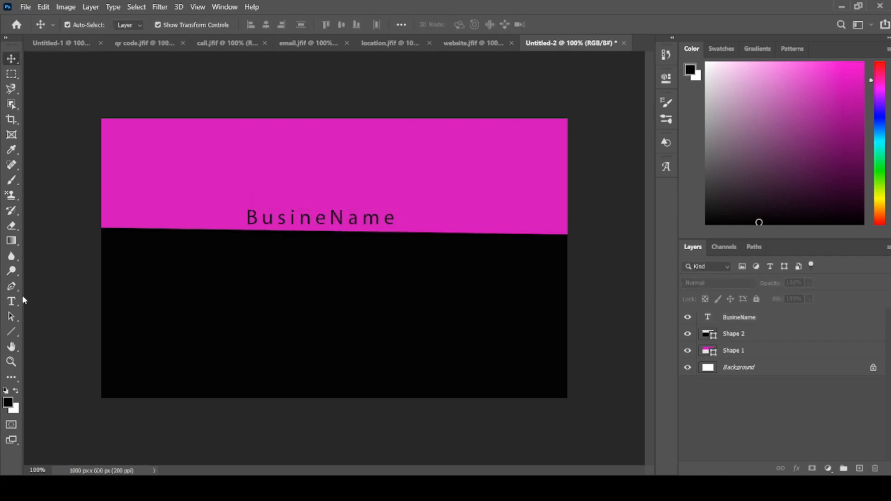
- Create a wide, one-line text box on the black area just below the business name and set its text colour to blue #3260d3
click(12, 303)
click(52, 304)
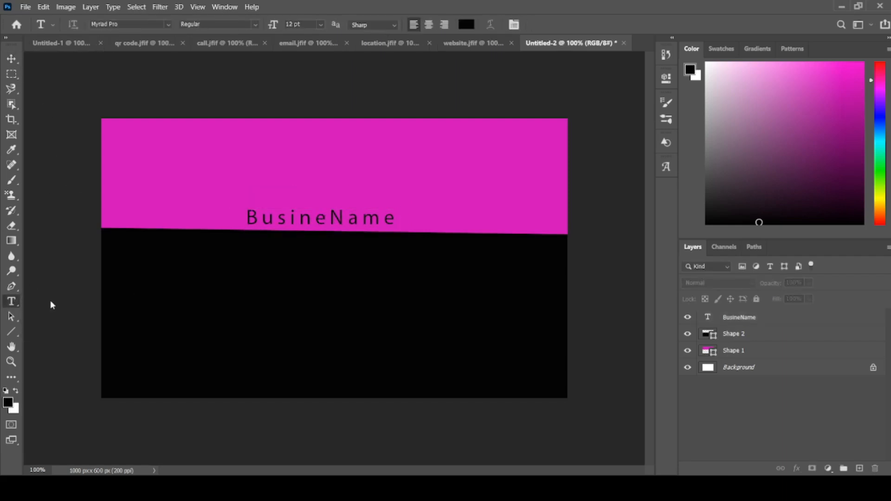
drag(233, 243, 437, 258)
click(466, 24)
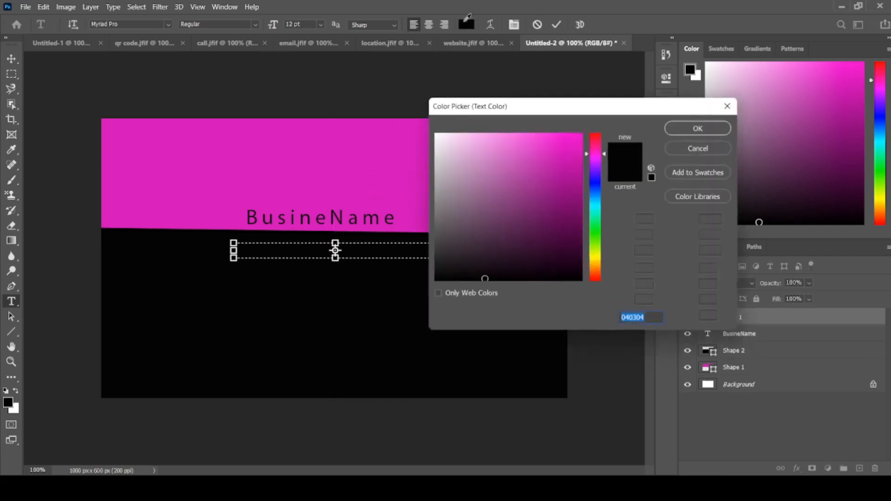
drag(595, 192, 595, 184)
click(680, 126)
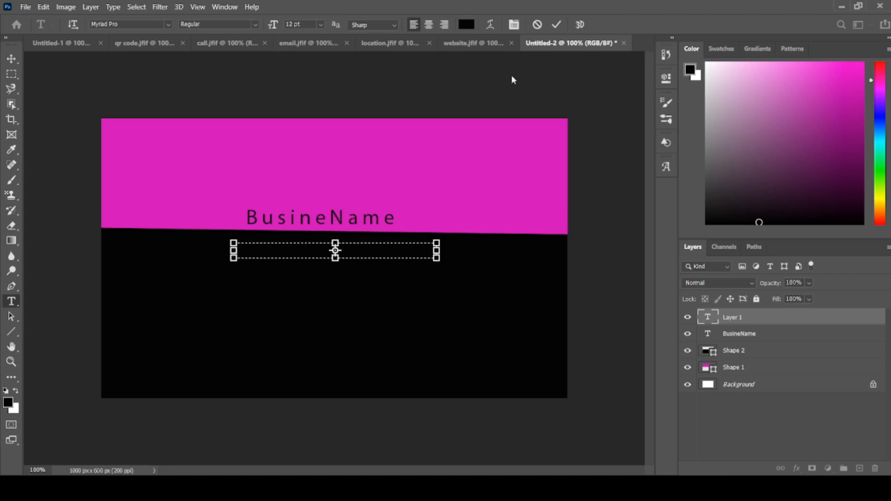
click(466, 24)
text(3260d3)
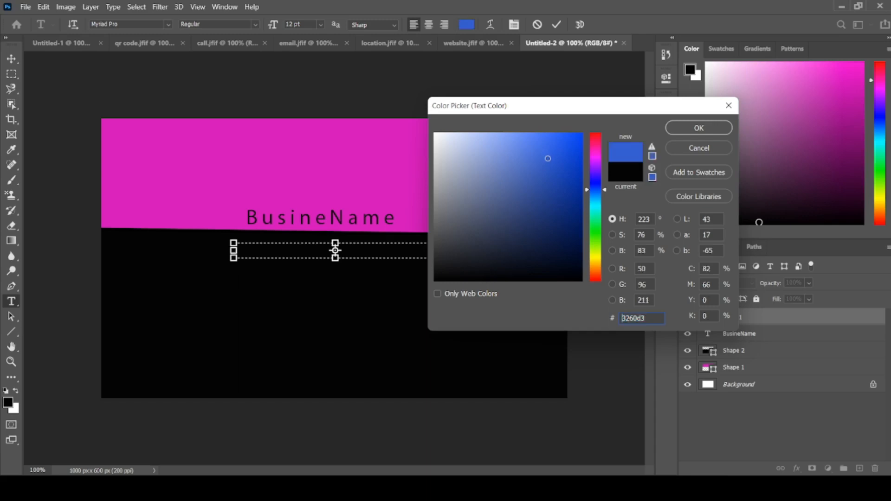
click(687, 128)
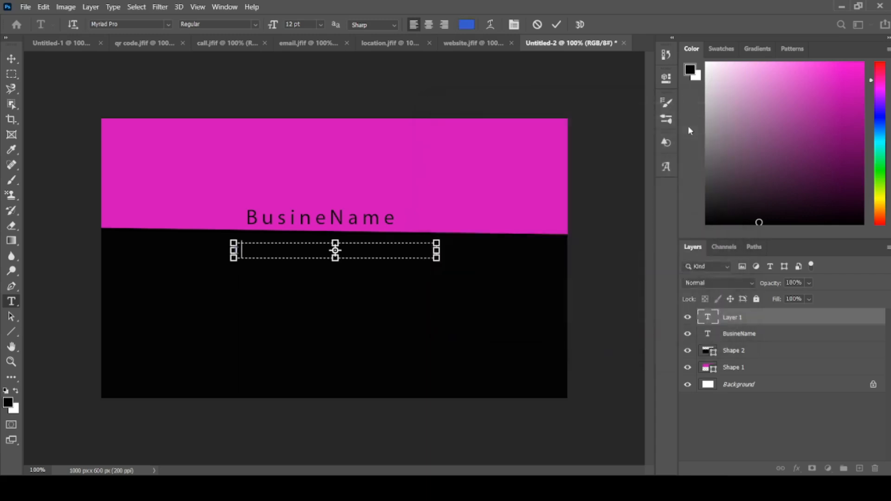
- Enter "types of your slogeen" as the slogan in the blue text box below the business name
text(types of your s)
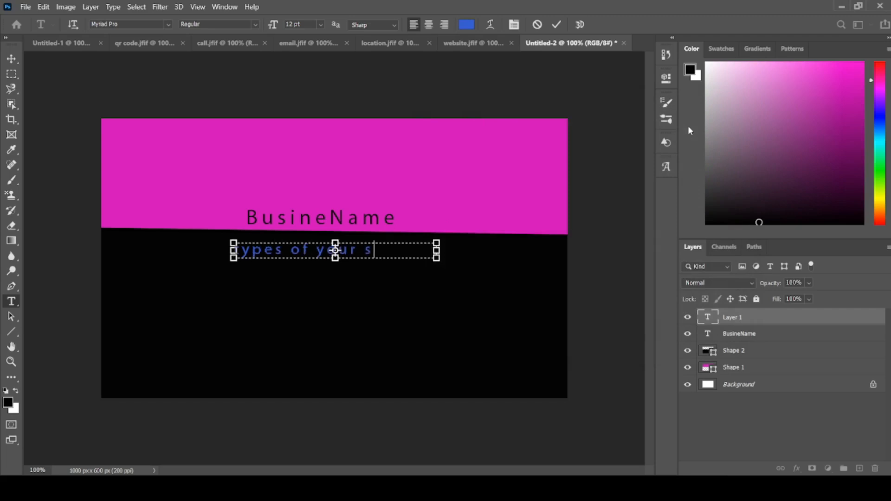
text(logeen)
- Scale the slogan text down to 74.50%, move it up directly beneath the business name, commit the transform and deselect the layer
click(11, 58)
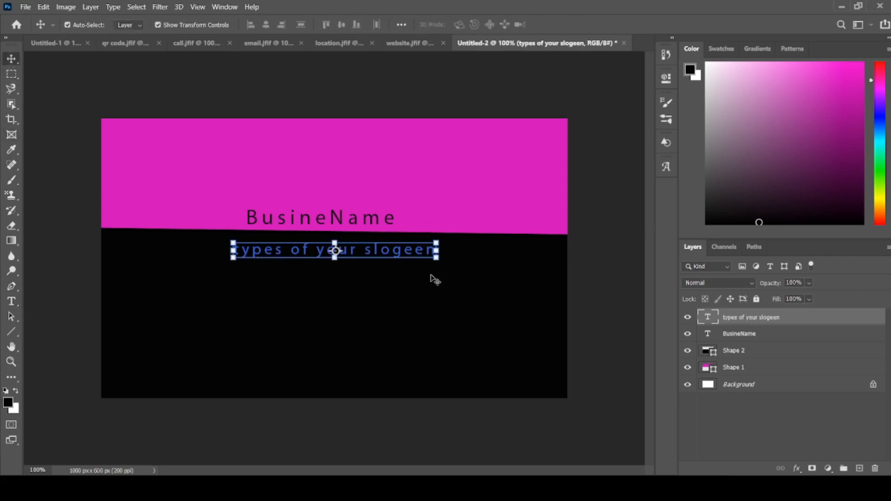
drag(436, 258, 379, 244)
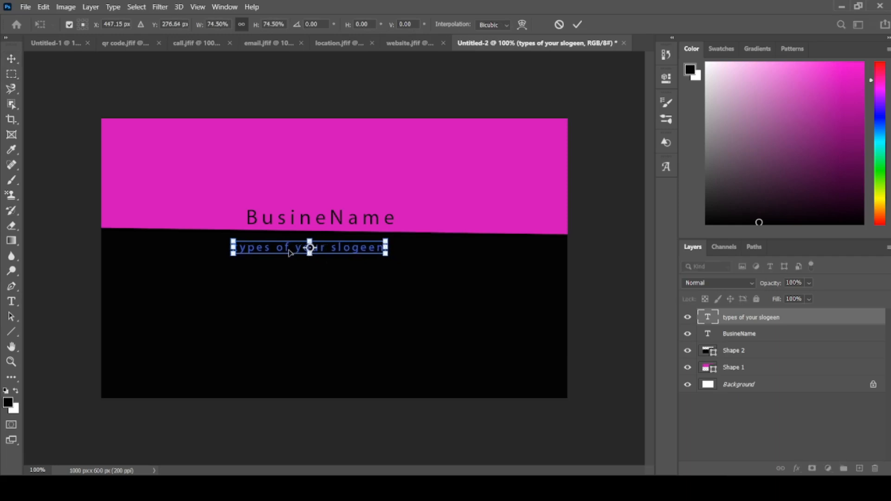
drag(285, 252, 295, 238)
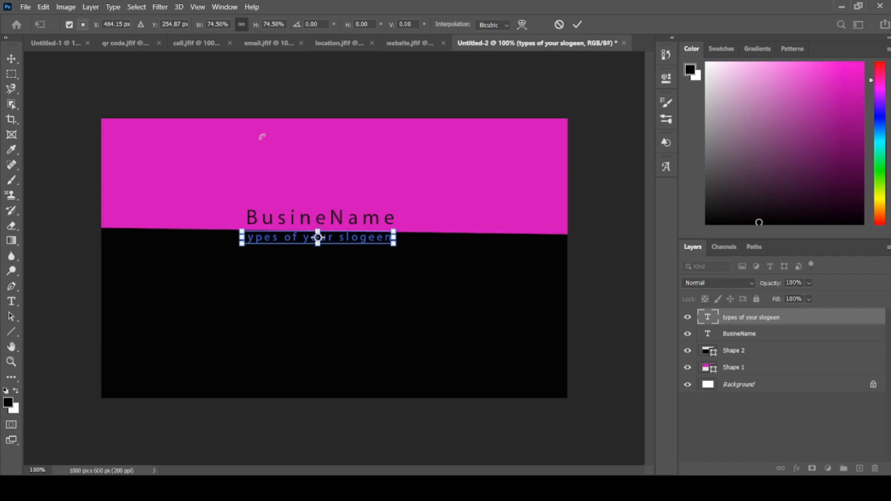
click(11, 59)
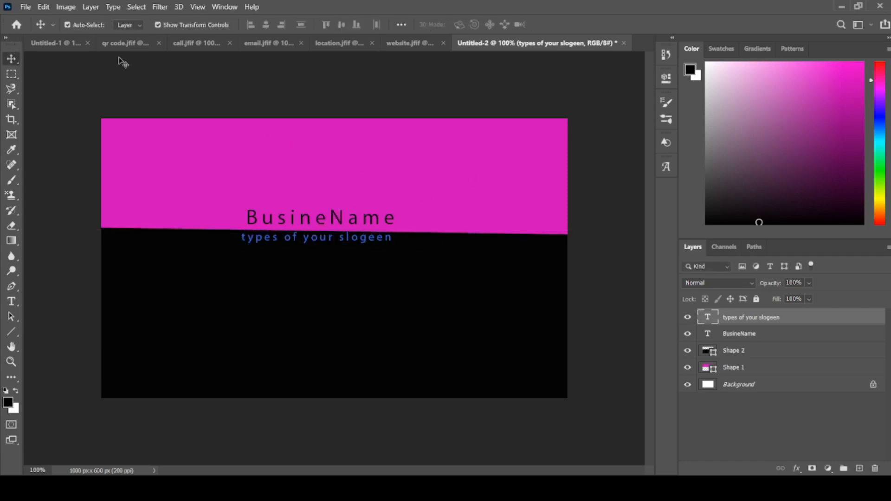
click(287, 93)
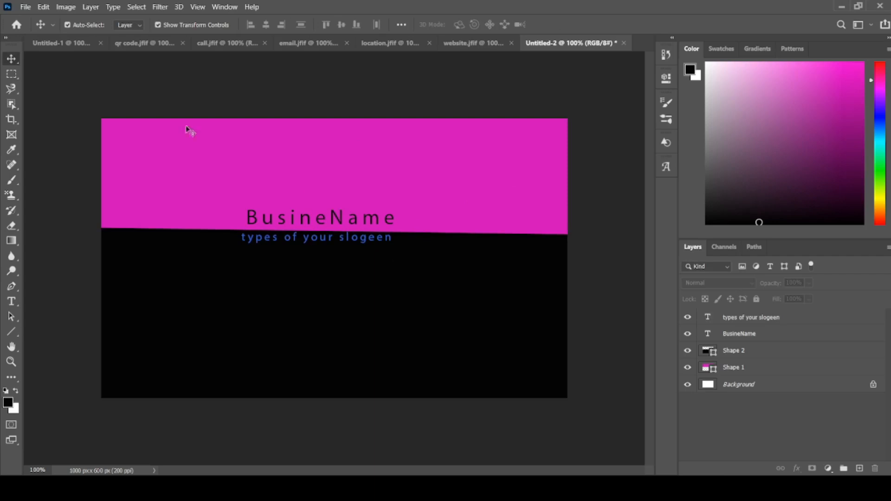
- Compare the two finished card sides by viewing the Untitled-1 and Untitled-2 documents alternately
click(56, 43)
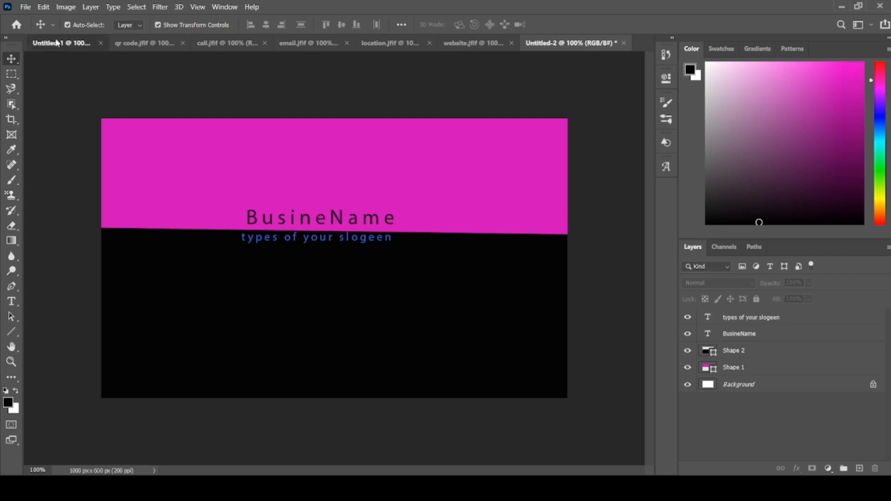
click(278, 113)
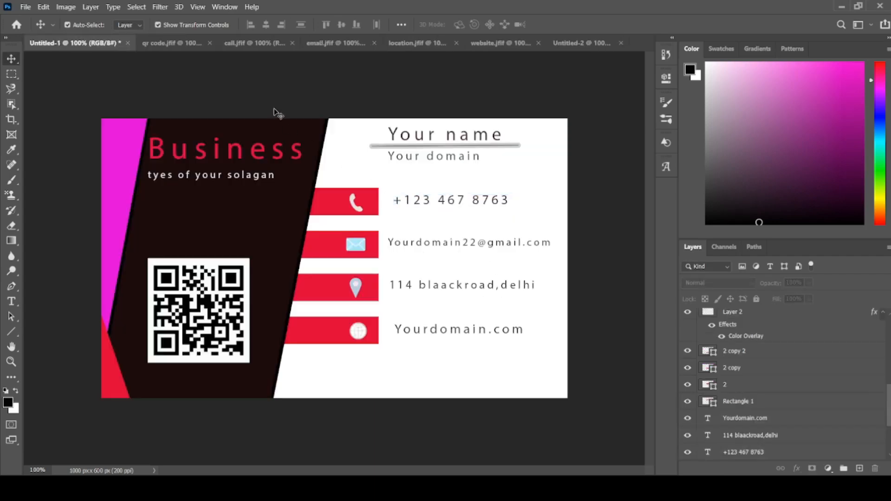
click(584, 42)
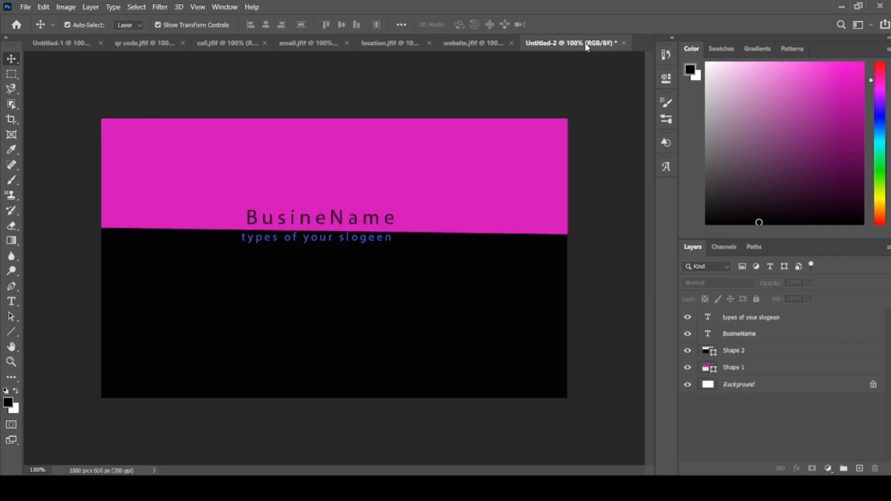
click(70, 42)
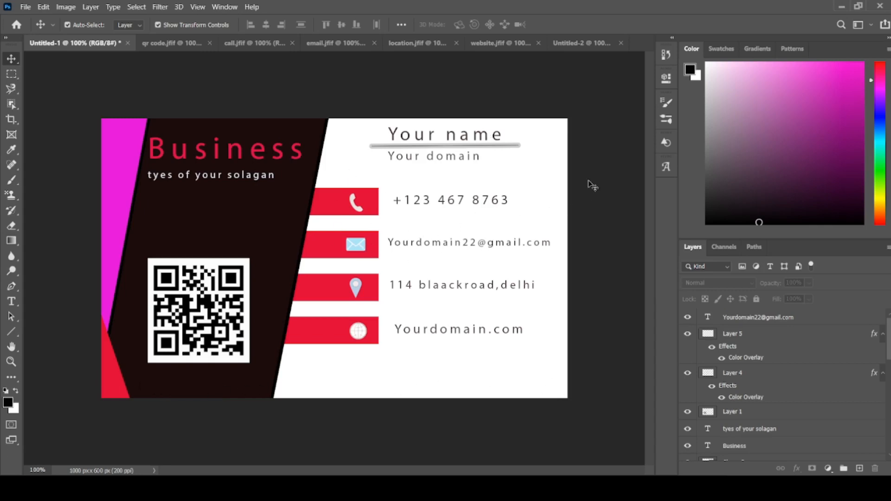
click(578, 43)
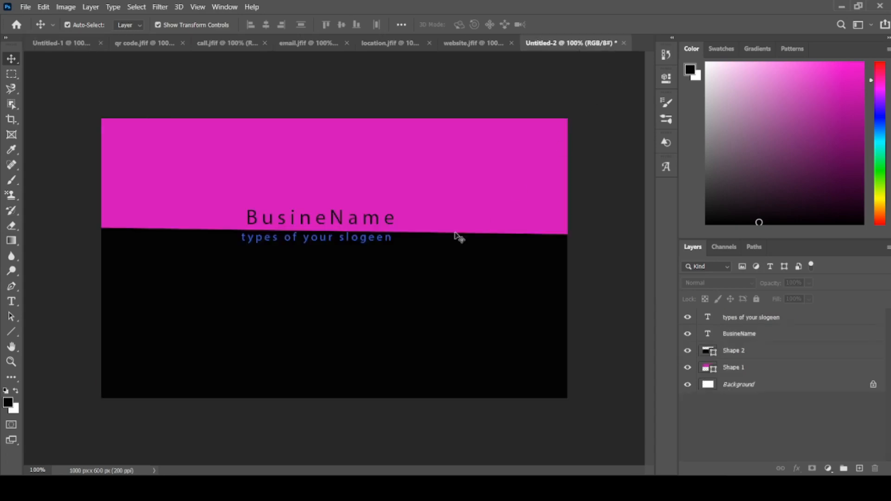
click(69, 44)
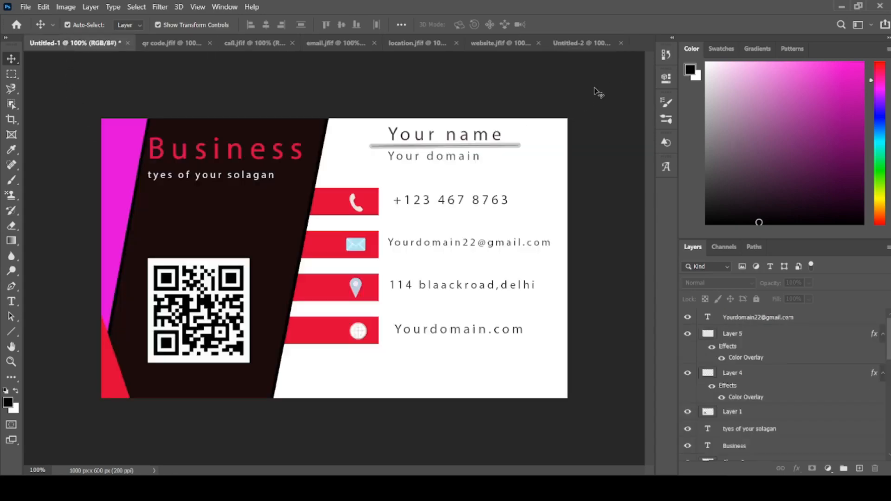
click(576, 50)
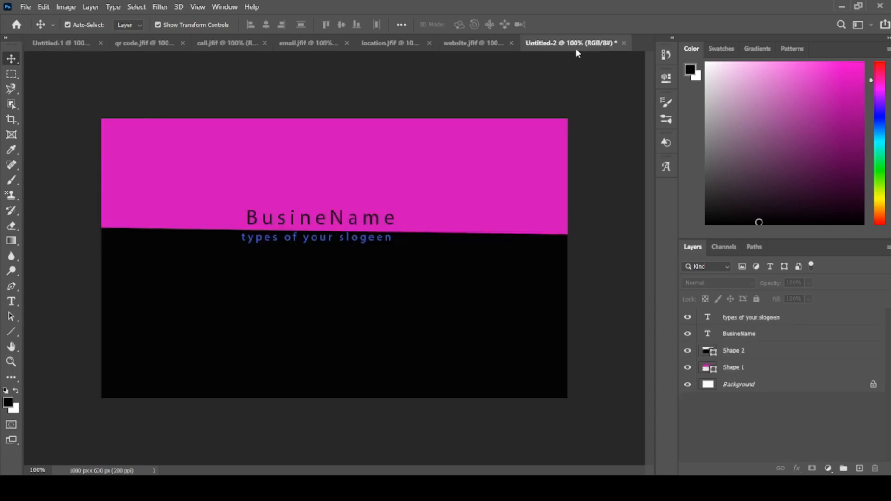